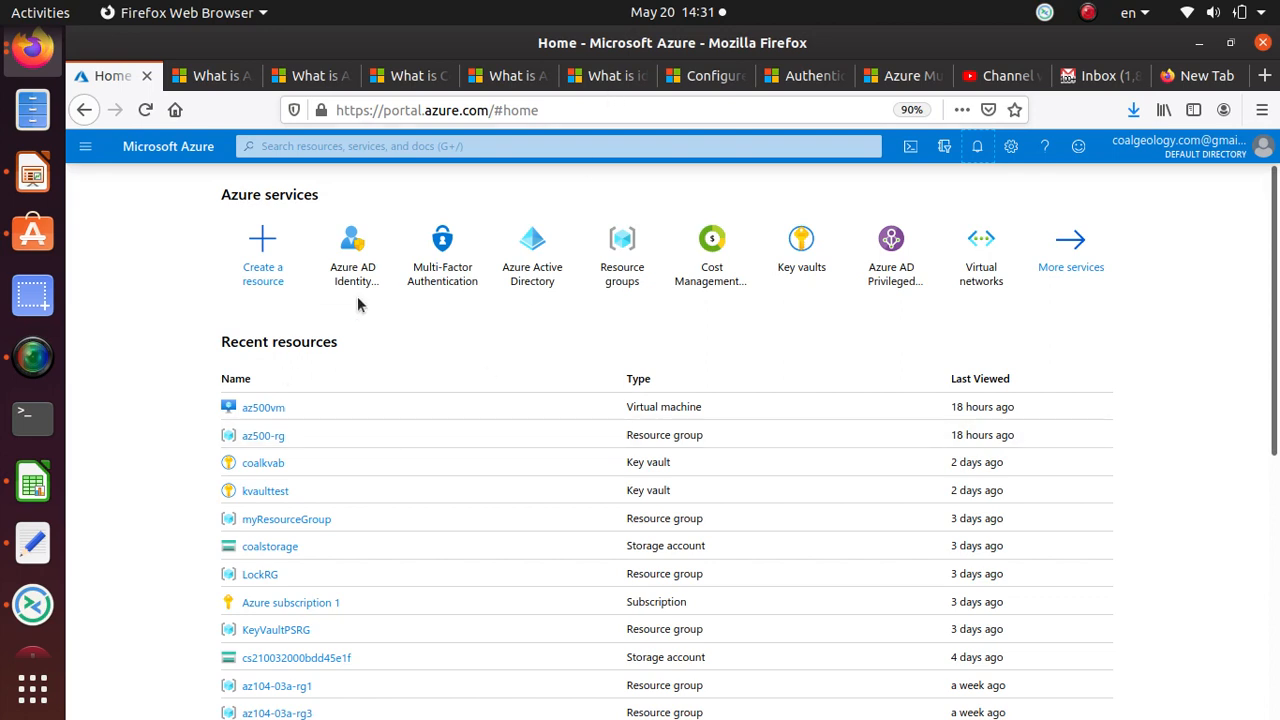
# Step: Go from Multi-Factor Authentication to additional cloud-based MFA settings and open the per-user users list
pyautogui.click(440, 262)
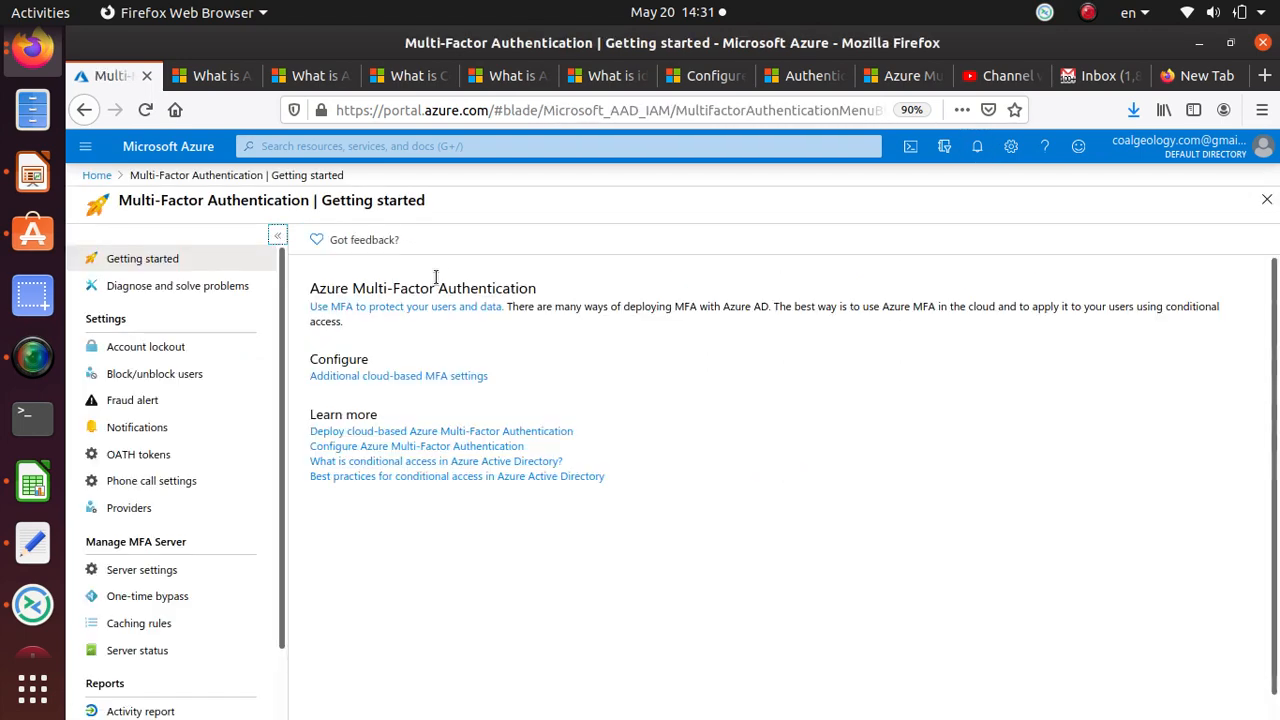
pyautogui.click(415, 377)
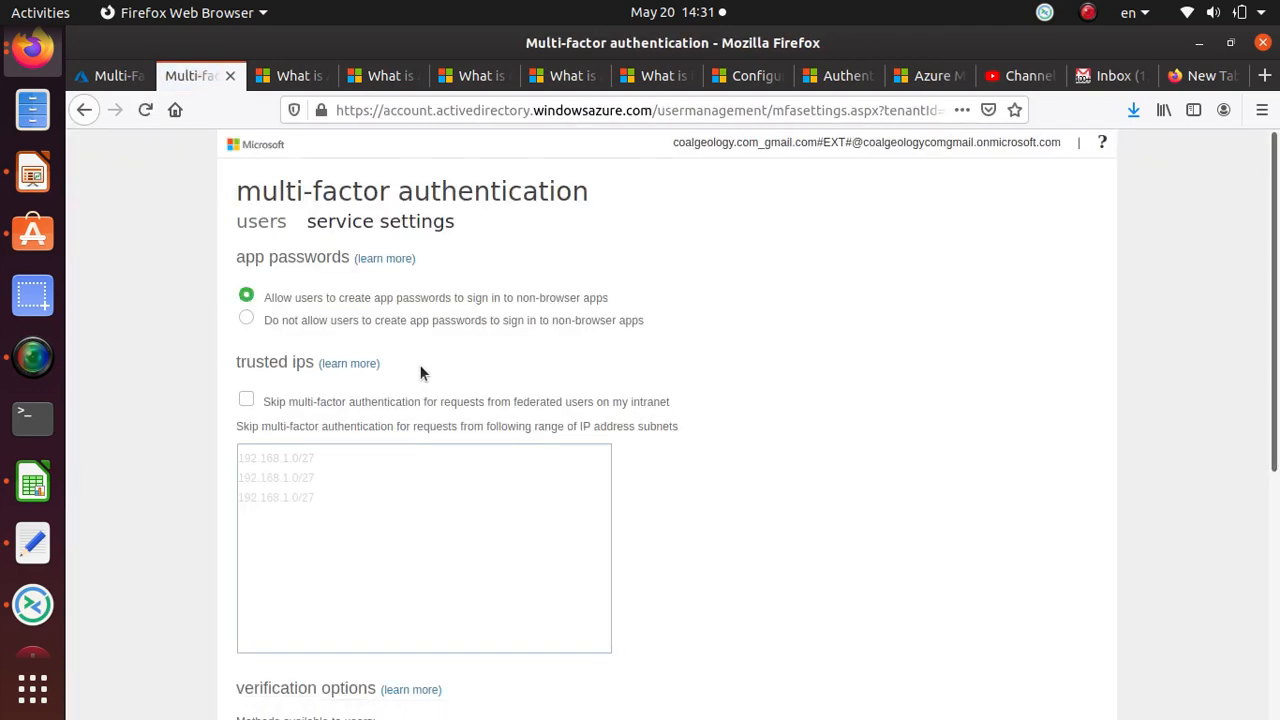
pyautogui.click(262, 223)
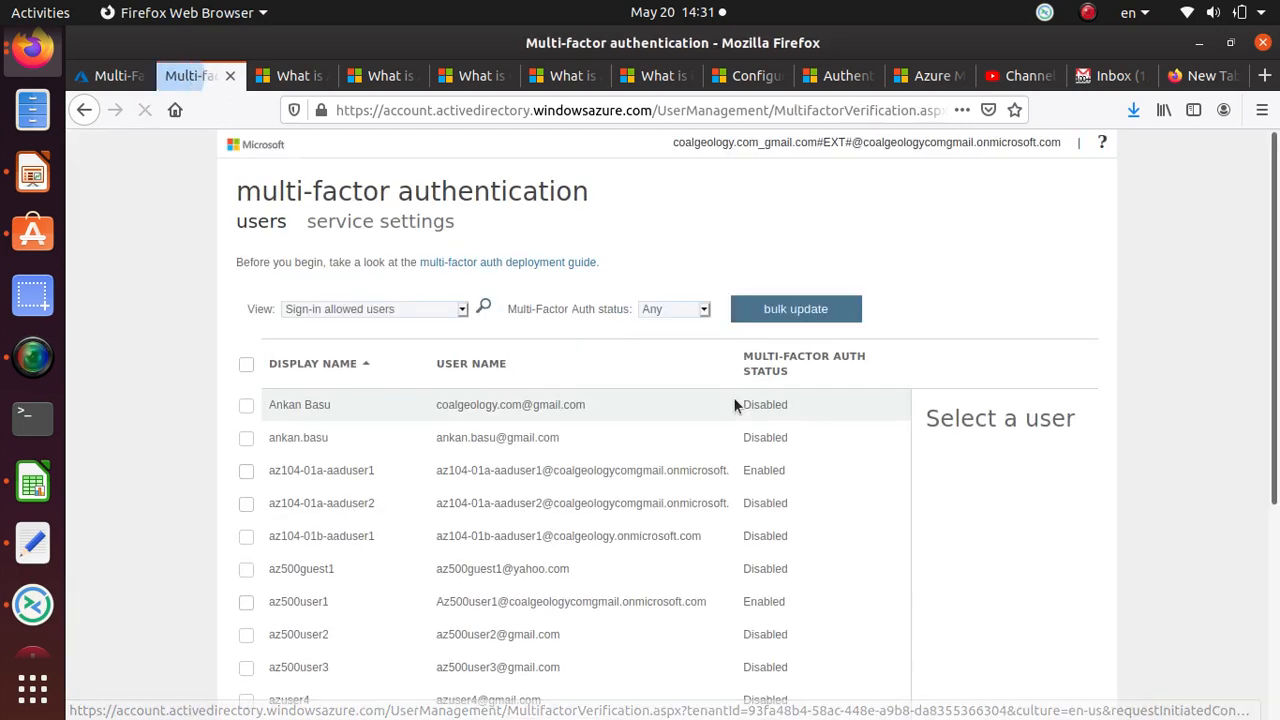
pyautogui.scroll(-5, 734, 397)
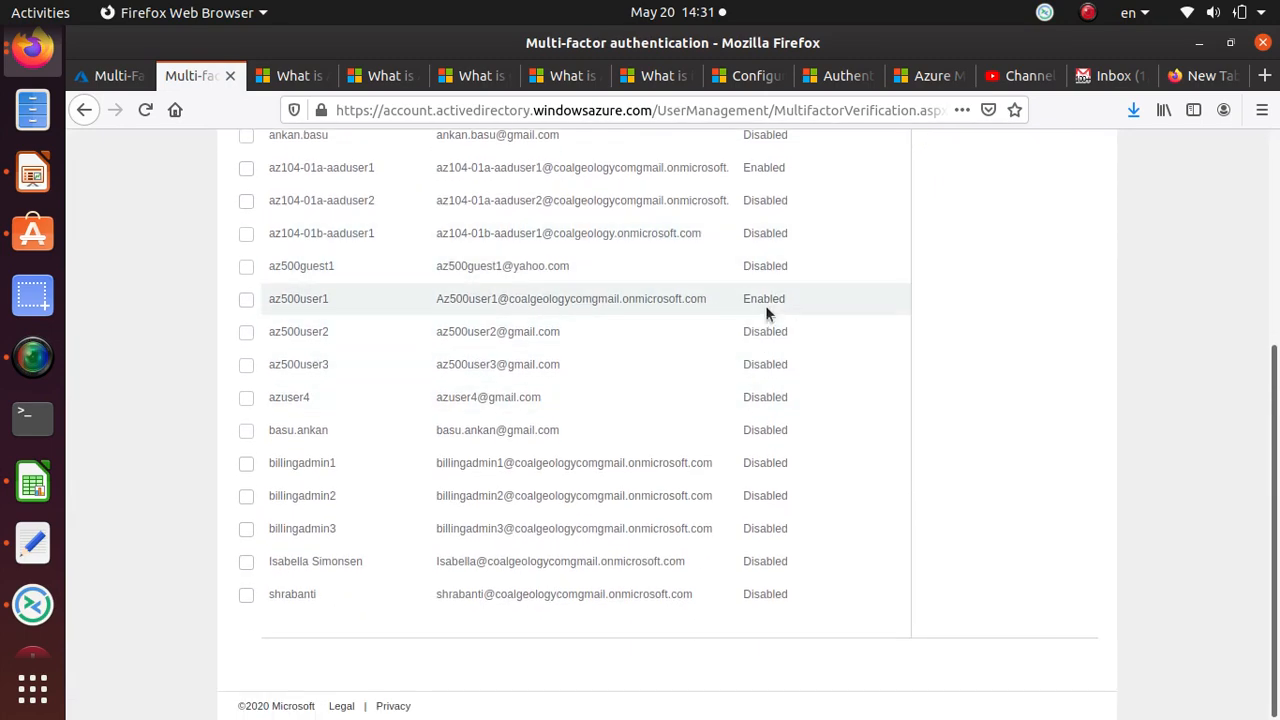
pyautogui.scroll(2, 784, 302)
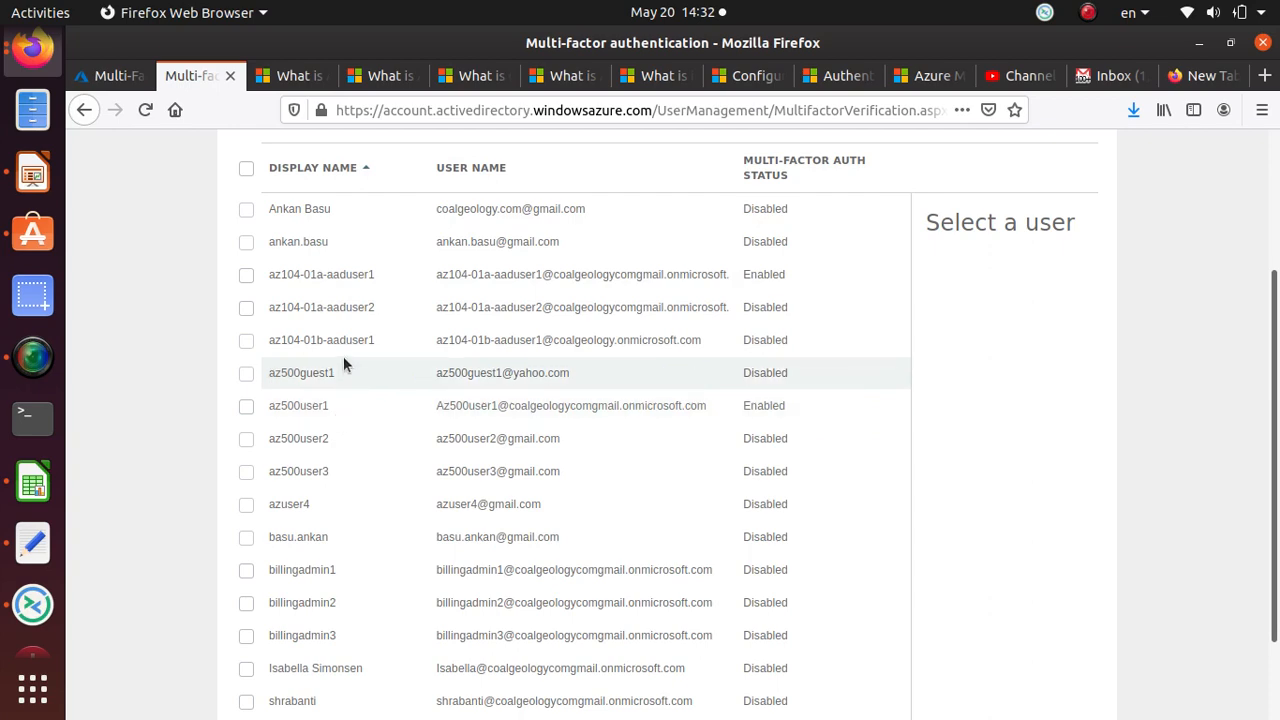
pyautogui.scroll(-2, 342, 364)
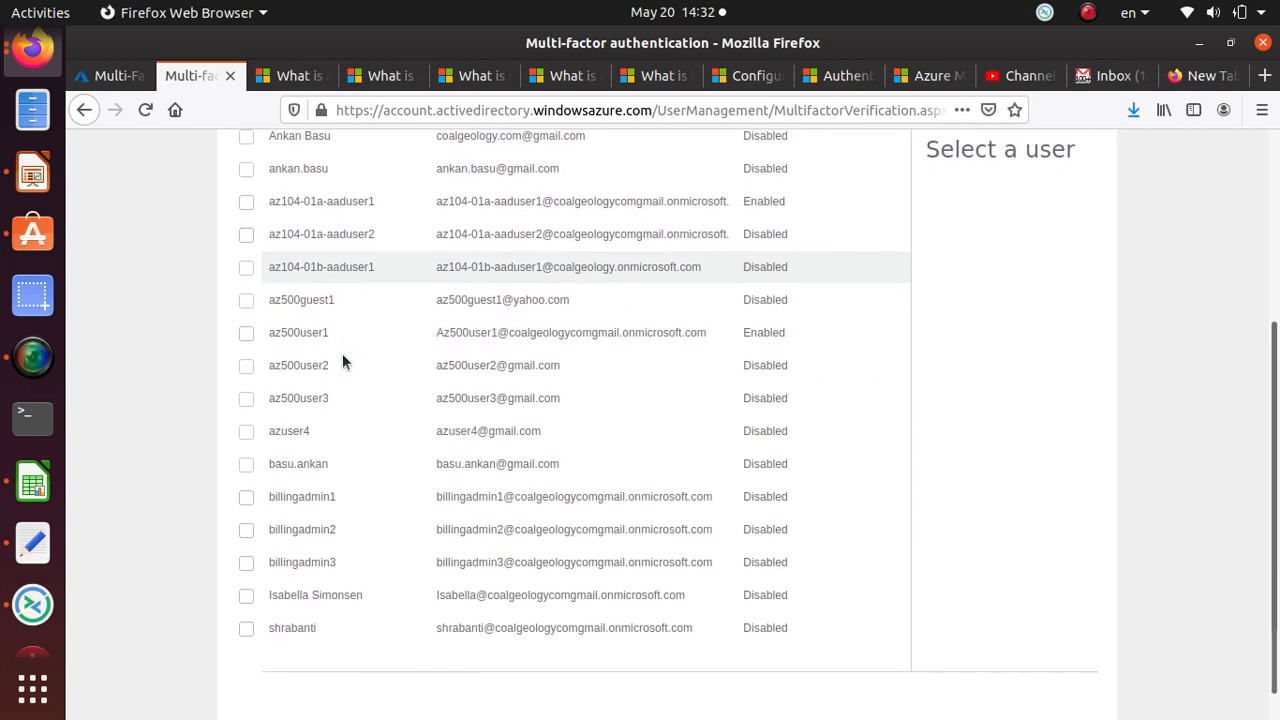
pyautogui.scroll(5, 343, 360)
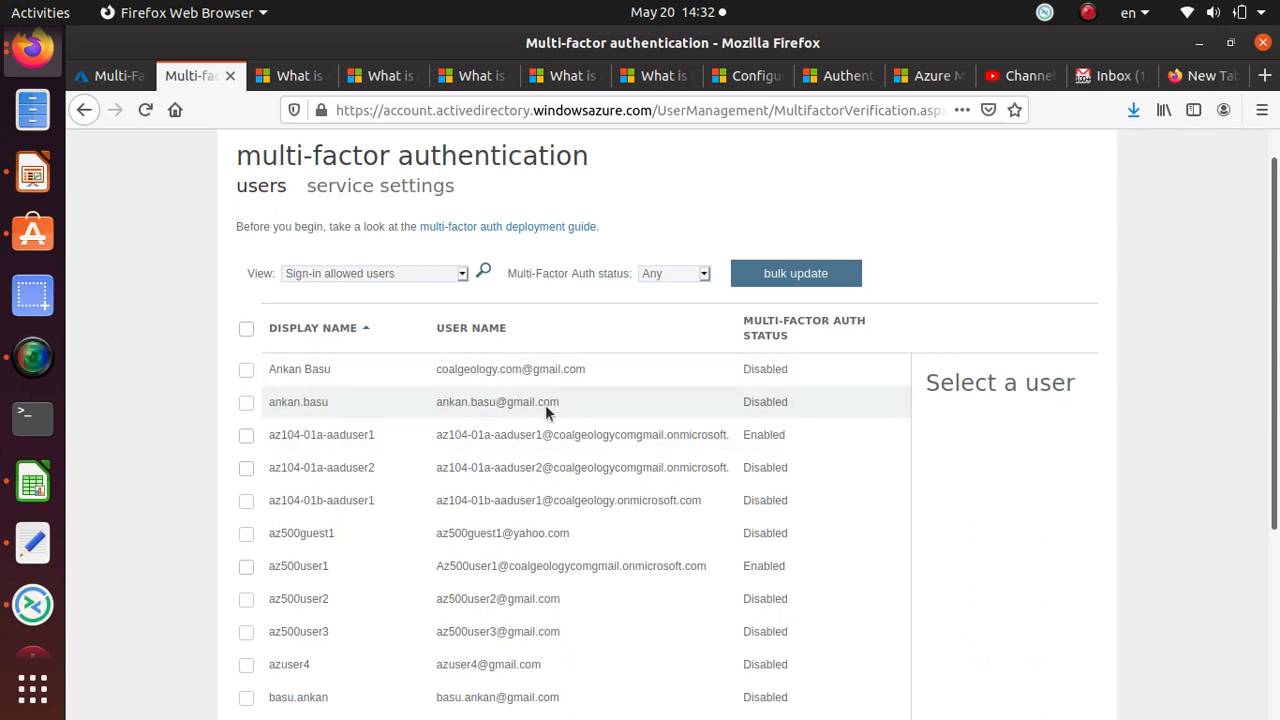
# Step: Select az104-01a-aaduser2, still Disabled, in the per-user MFA list to show its quick steps
pyautogui.click(245, 404)
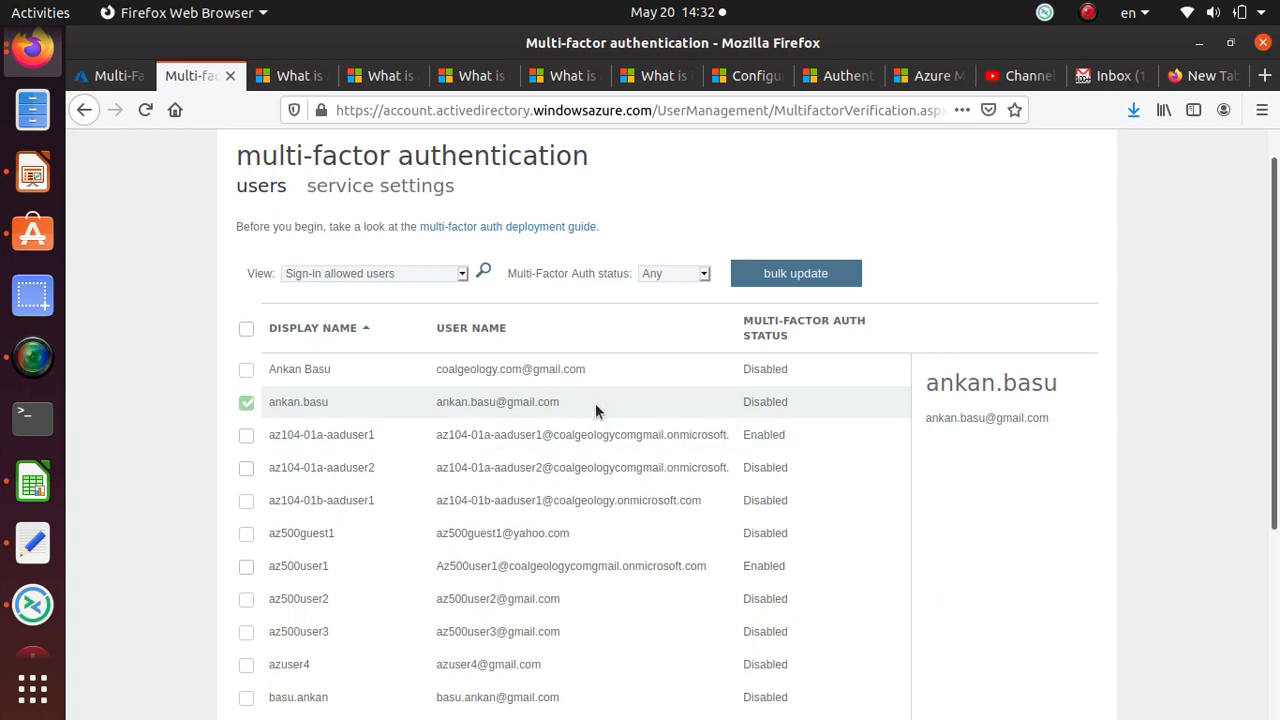
pyautogui.click(489, 421)
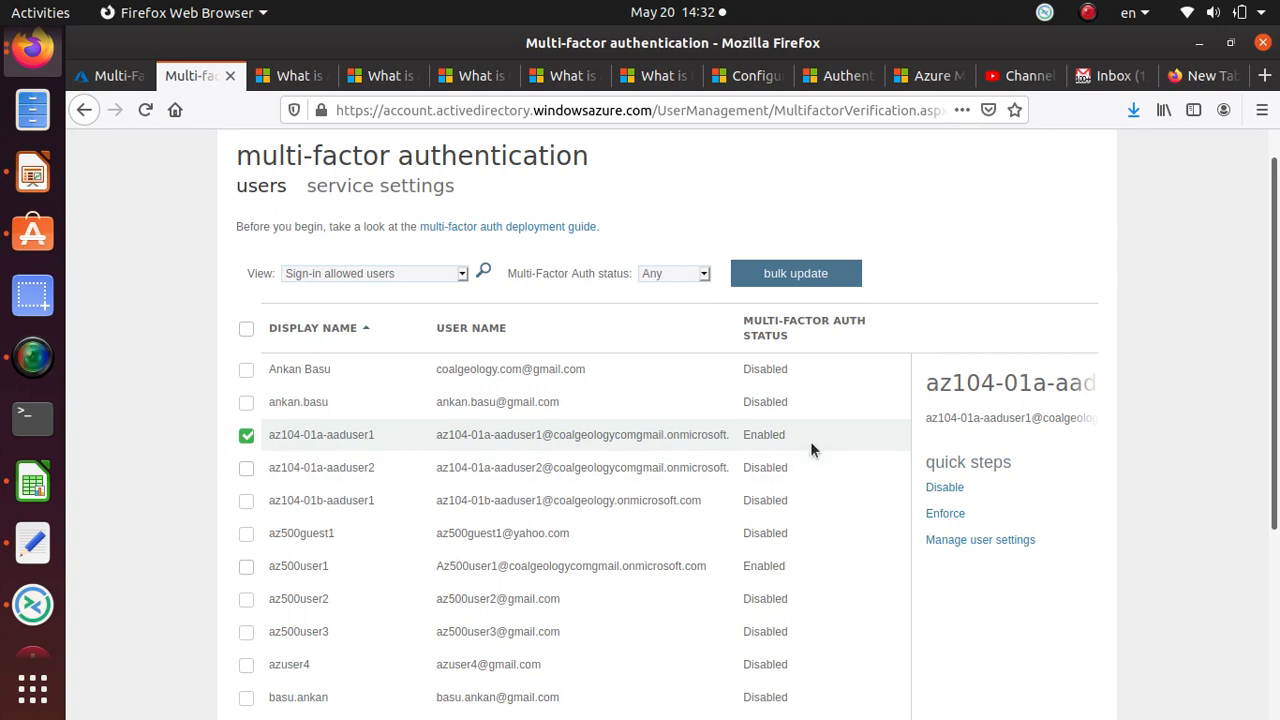
pyautogui.click(246, 435)
pyautogui.click(308, 468)
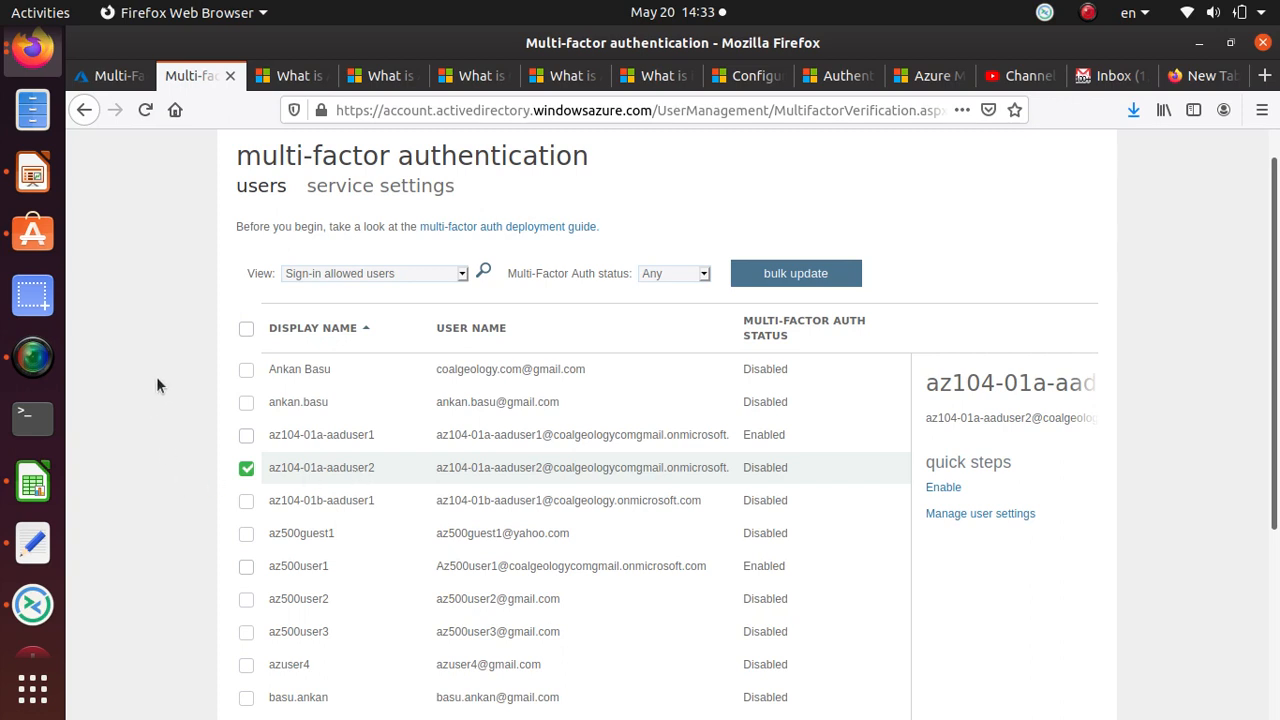
pyautogui.scroll(1, 384, 377)
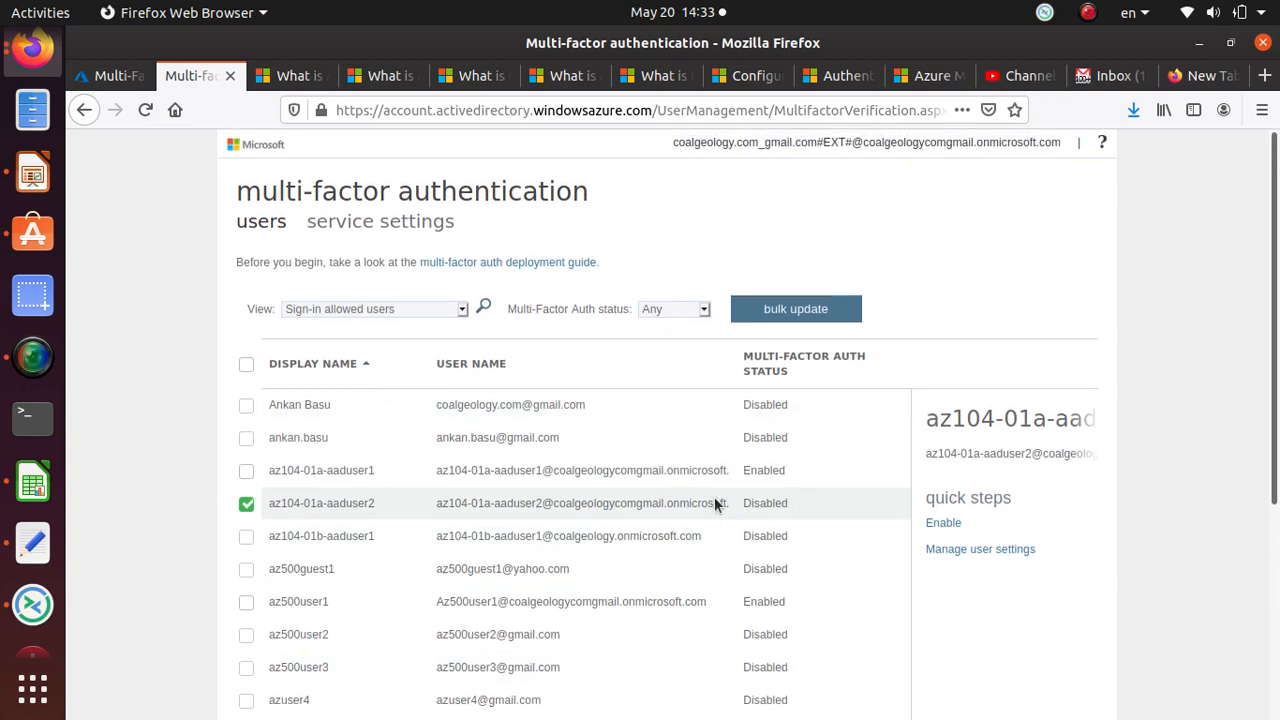
# Step: Return to Home, open Azure Active Directory and view the Default Directory's All users list
pyautogui.click(112, 80)
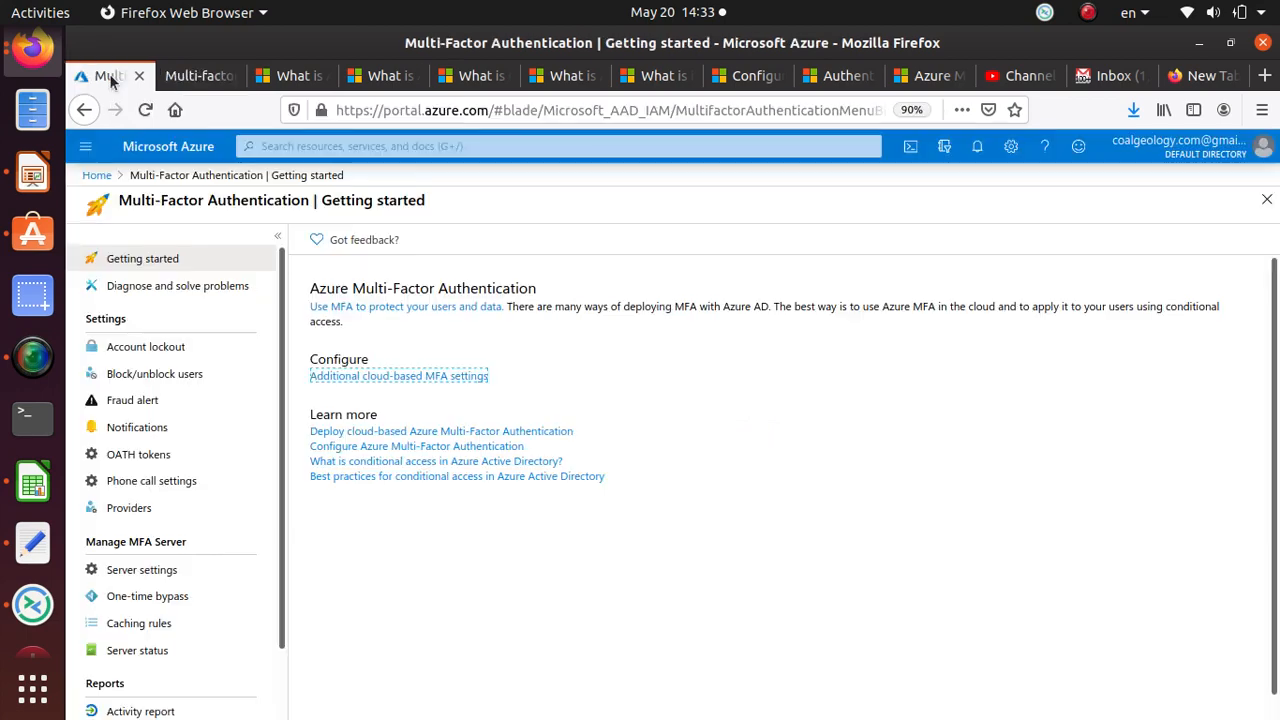
pyautogui.click(96, 176)
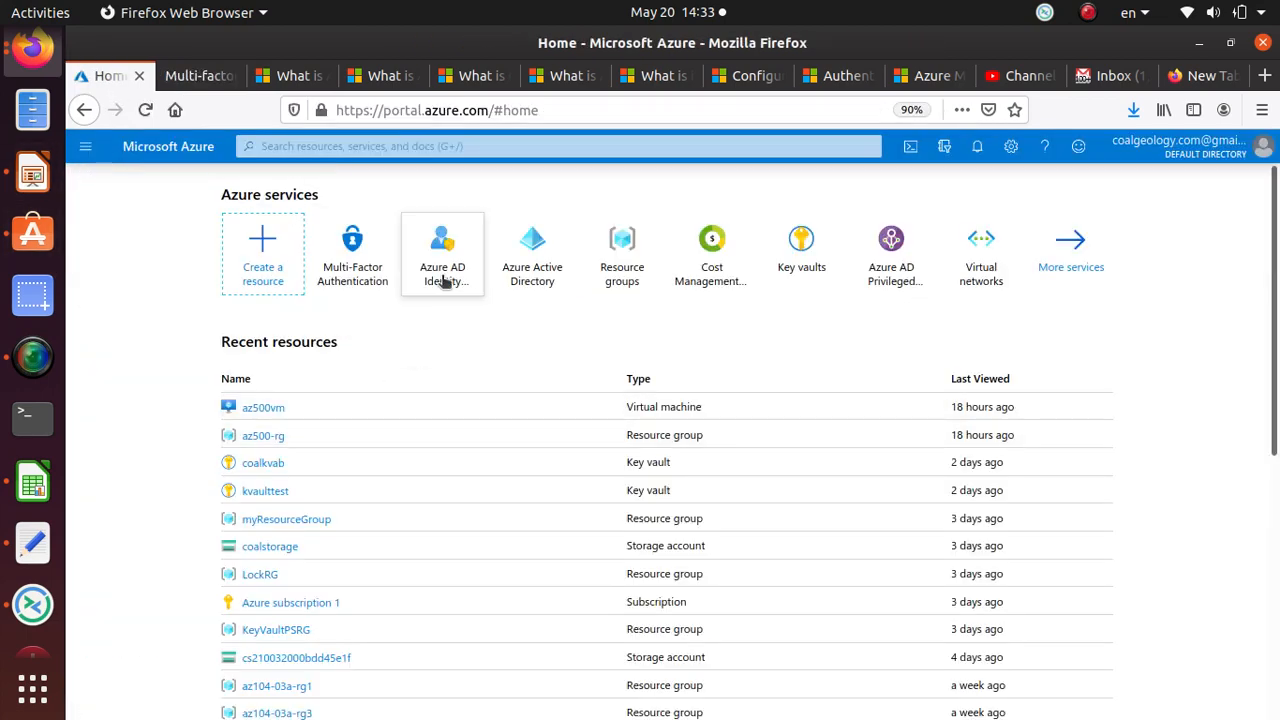
pyautogui.click(545, 278)
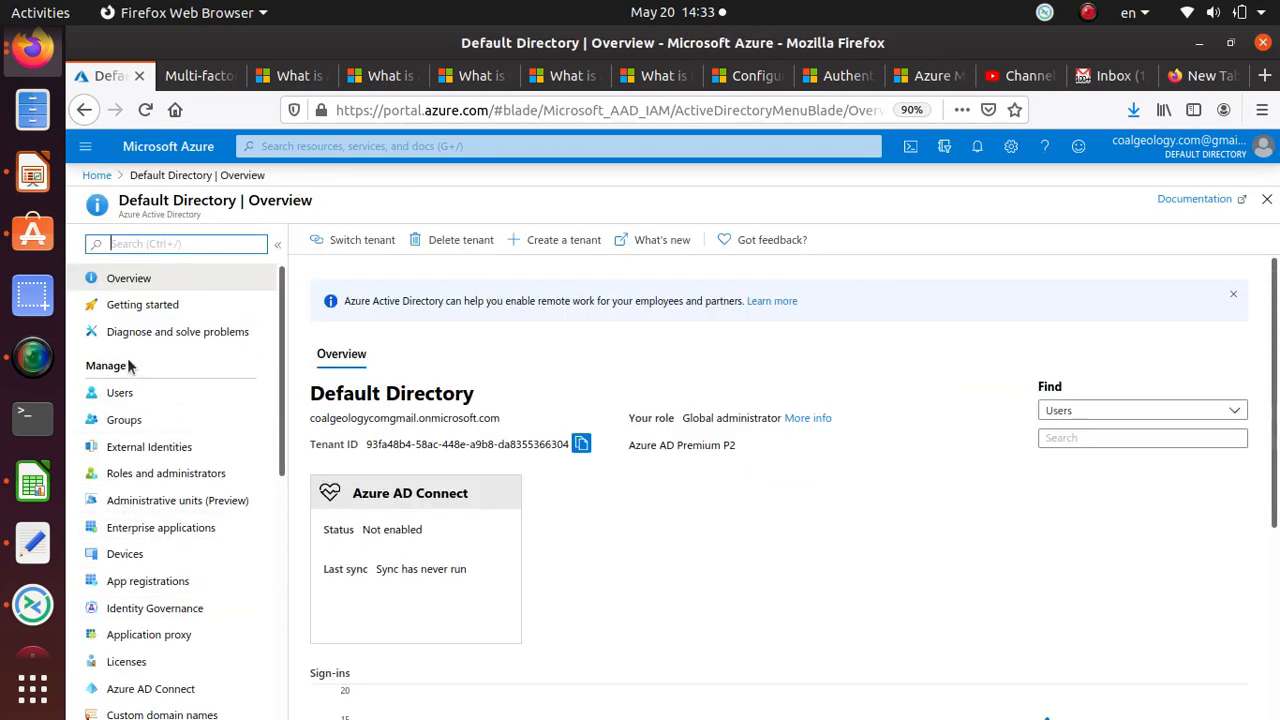
pyautogui.click(138, 397)
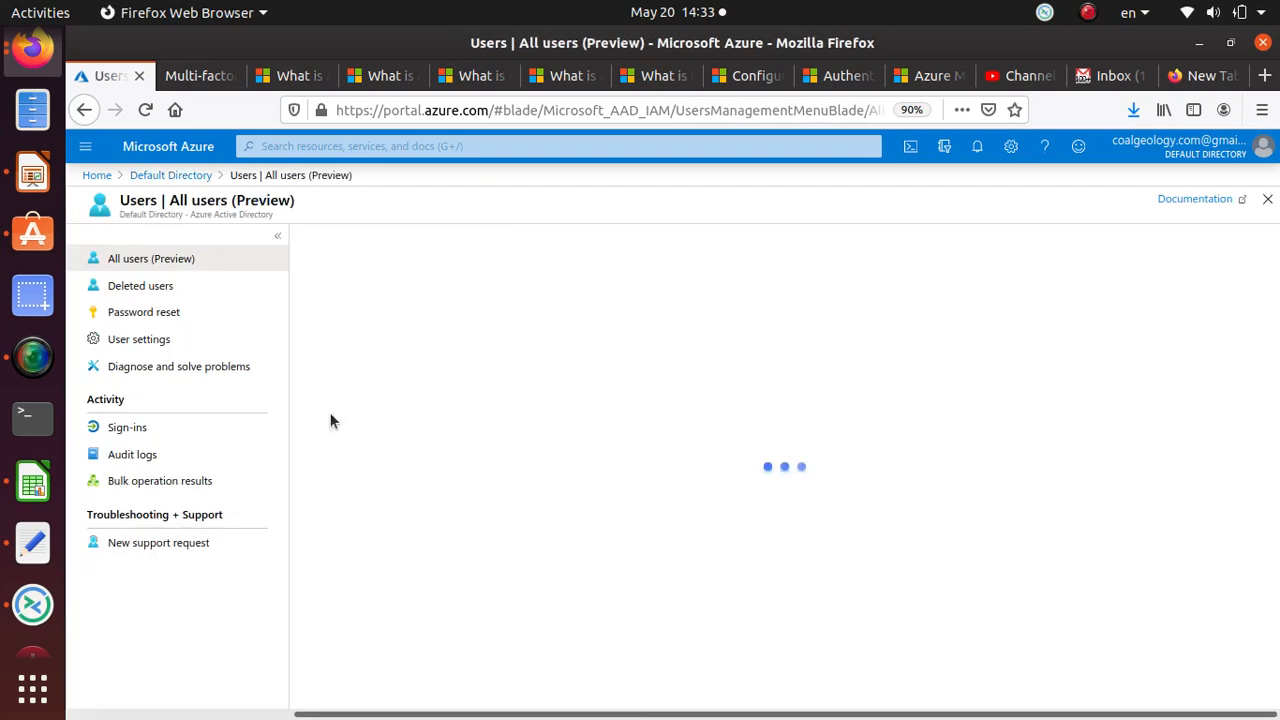
pyautogui.scroll(-3, 503, 474)
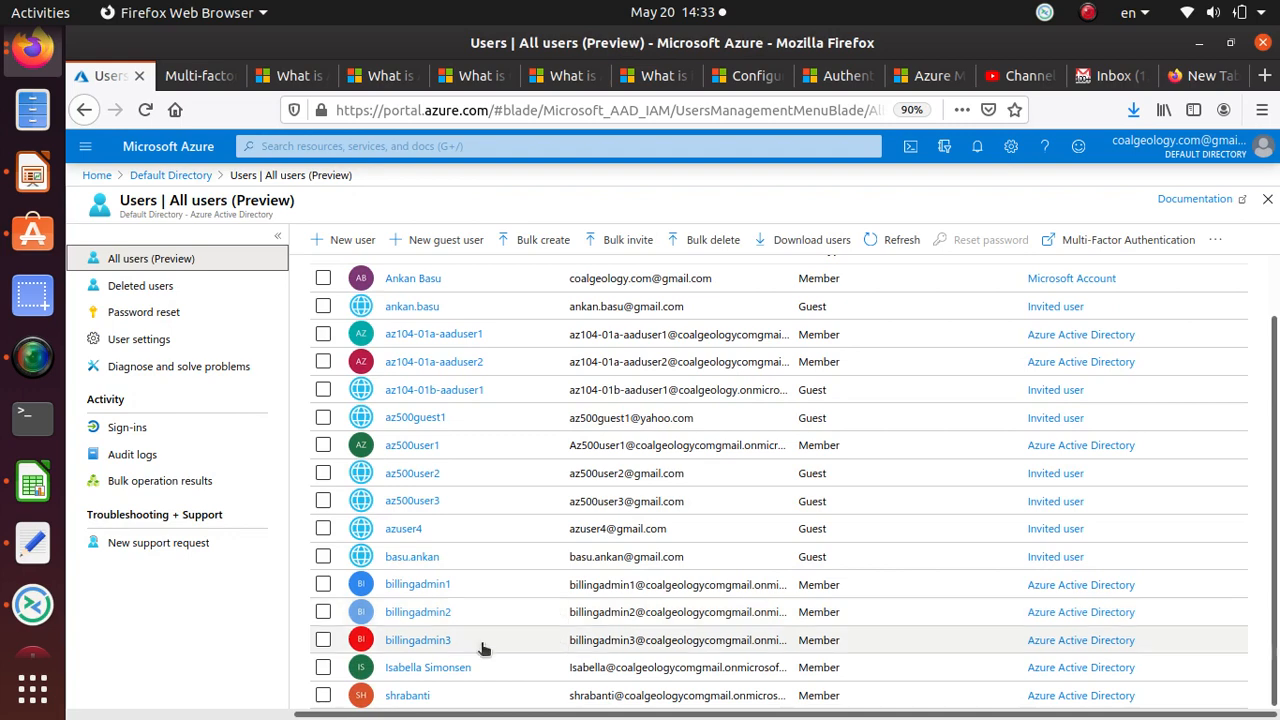
pyautogui.scroll(1, 480, 520)
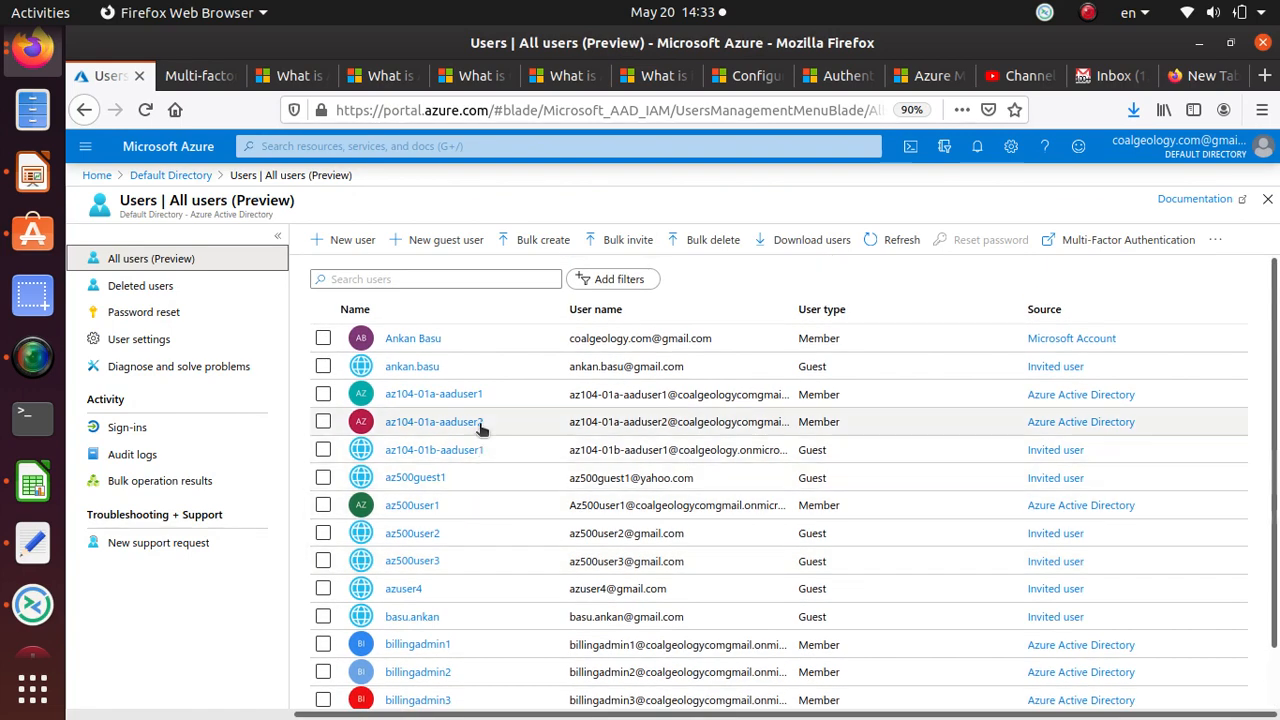
pyautogui.scroll(-1, 487, 484)
pyautogui.scroll(-1, 487, 484)
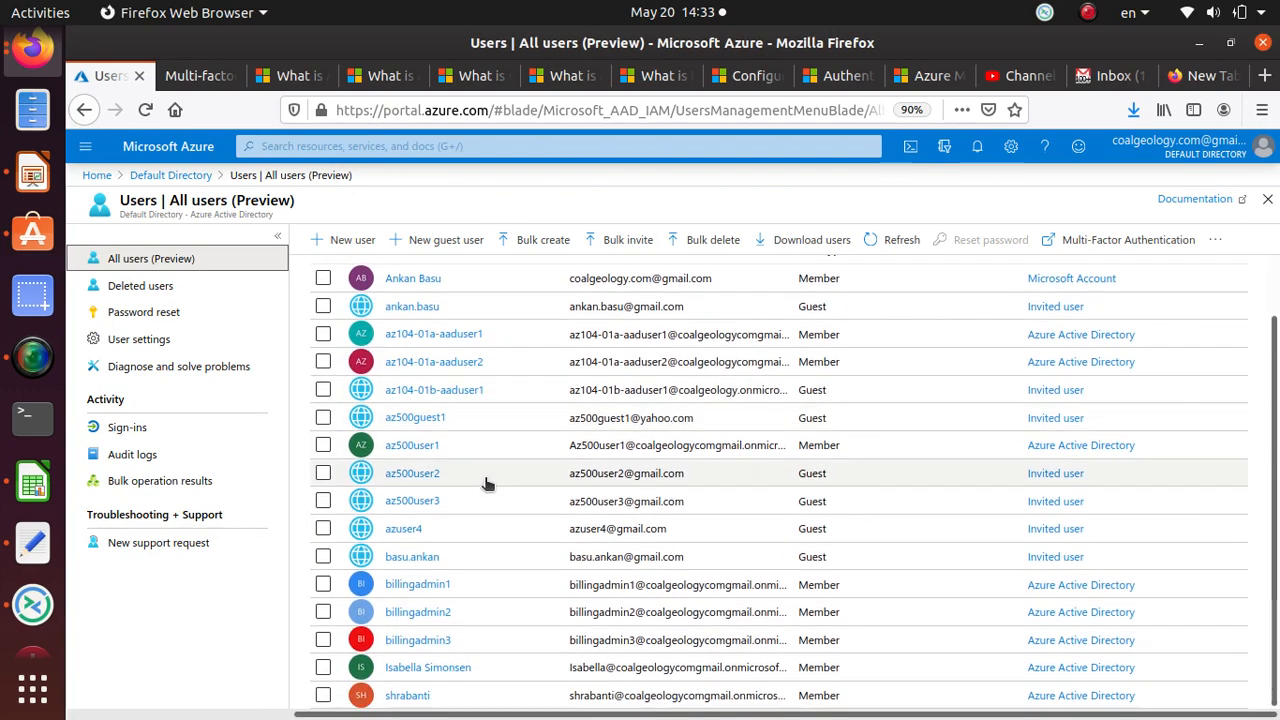
pyautogui.scroll(1, 487, 484)
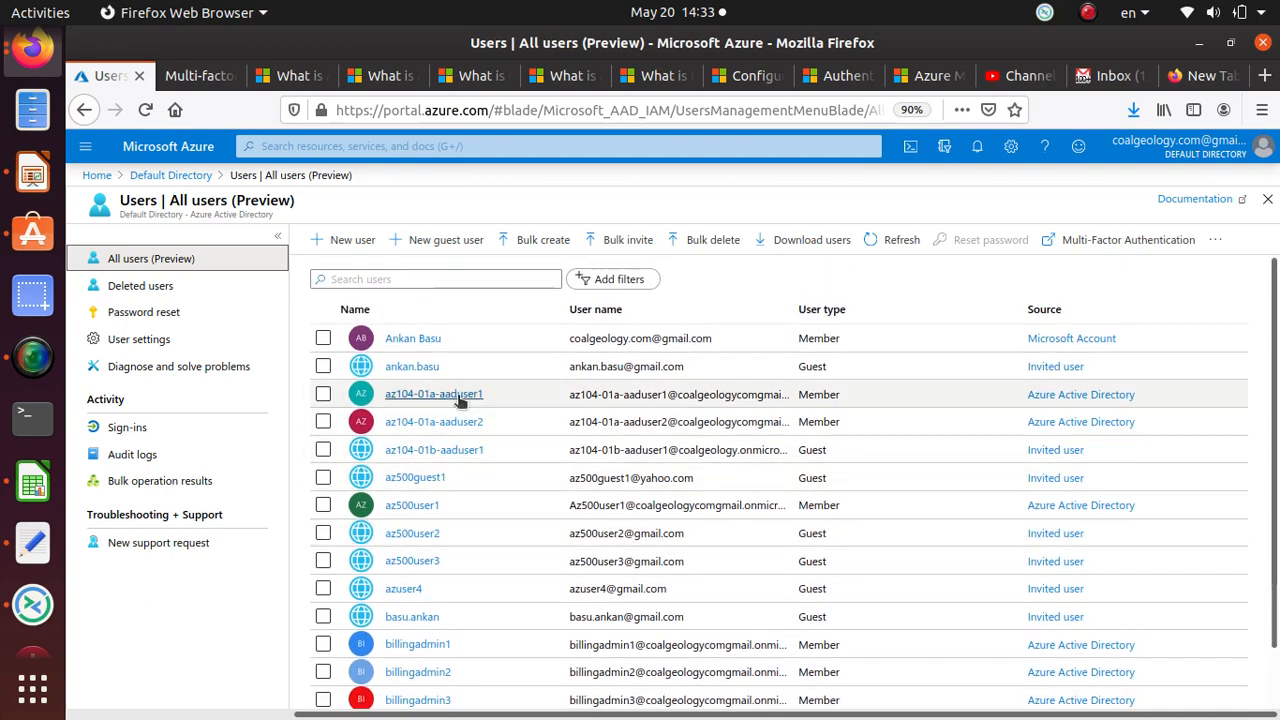
# Step: Reset az104-01a-aaduser2's password, copy the temporary password, and open a private browser window
pyautogui.click(466, 423)
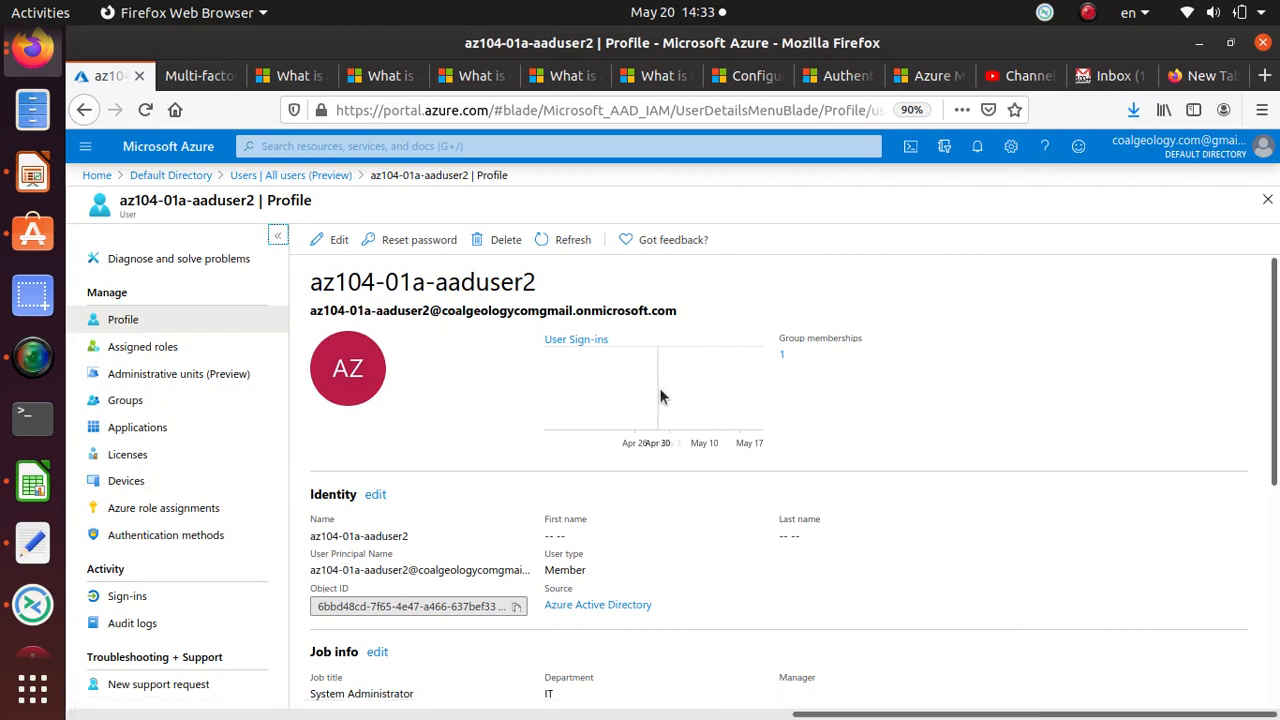
pyautogui.click(419, 240)
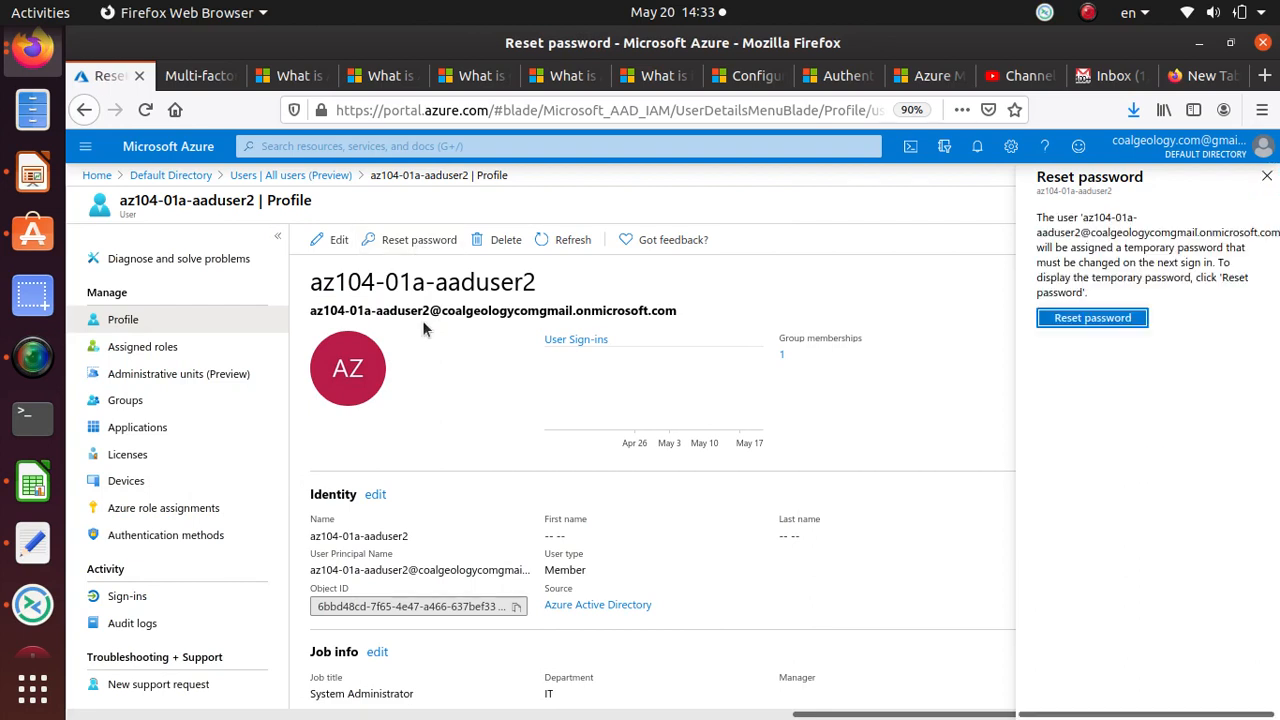
pyautogui.click(1085, 317)
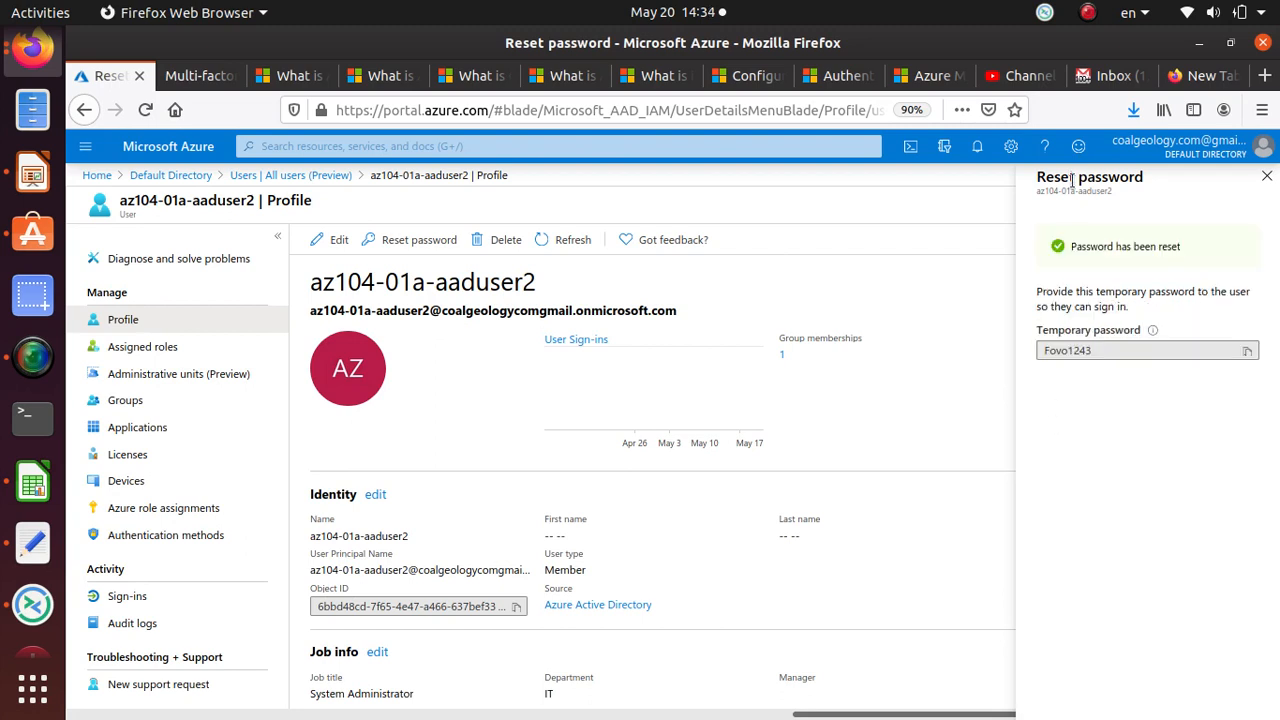
pyautogui.click(1075, 355)
pyautogui.rightClick(1075, 355)
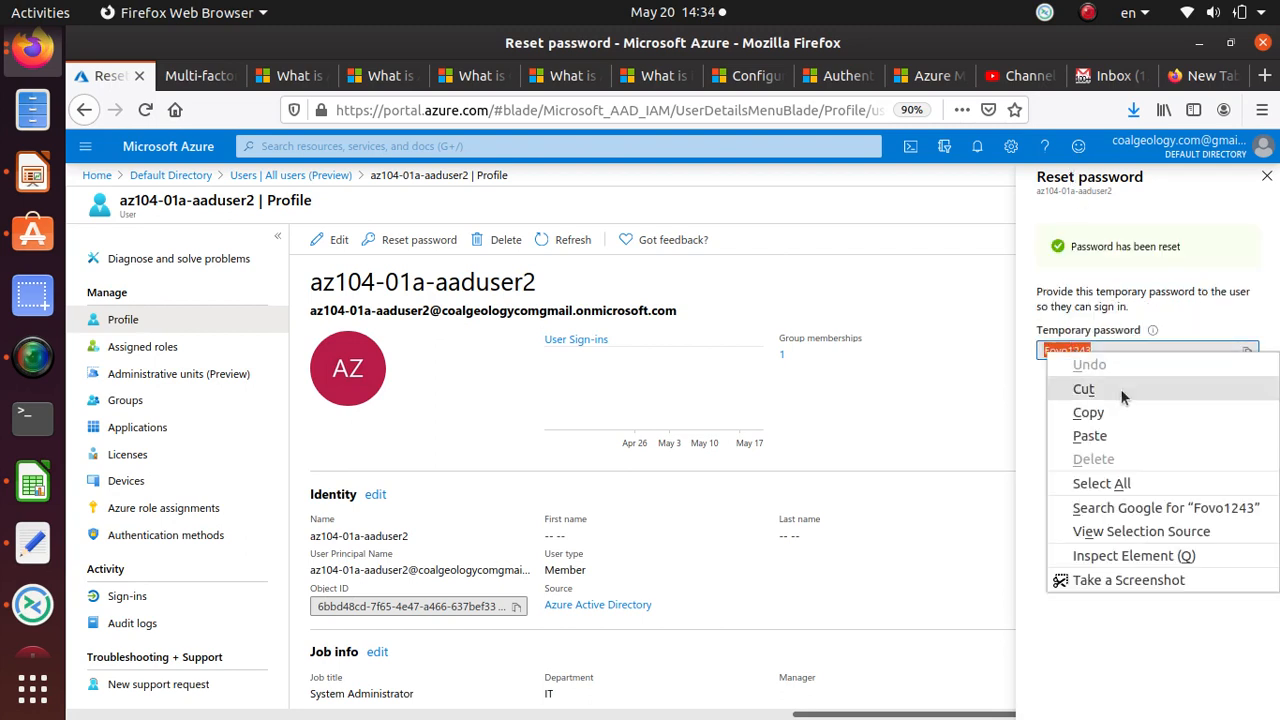
pyautogui.click(1088, 412)
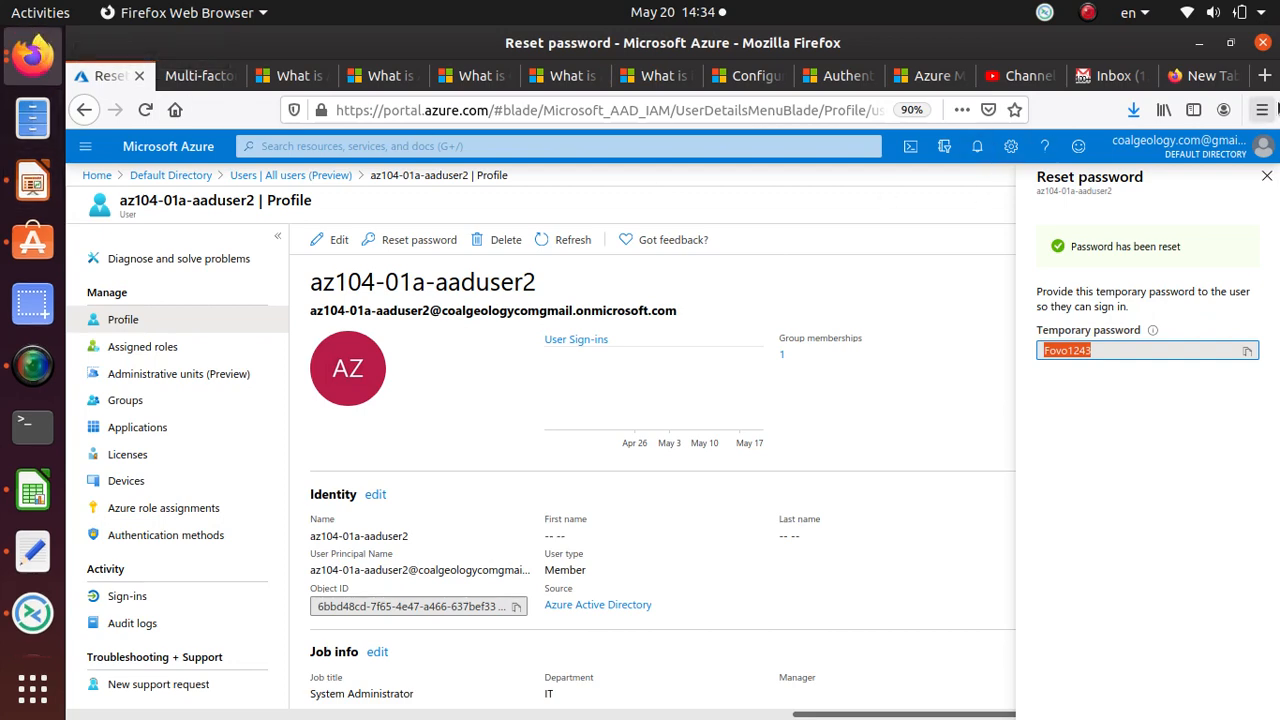
pyautogui.click(1262, 112)
pyautogui.click(1110, 236)
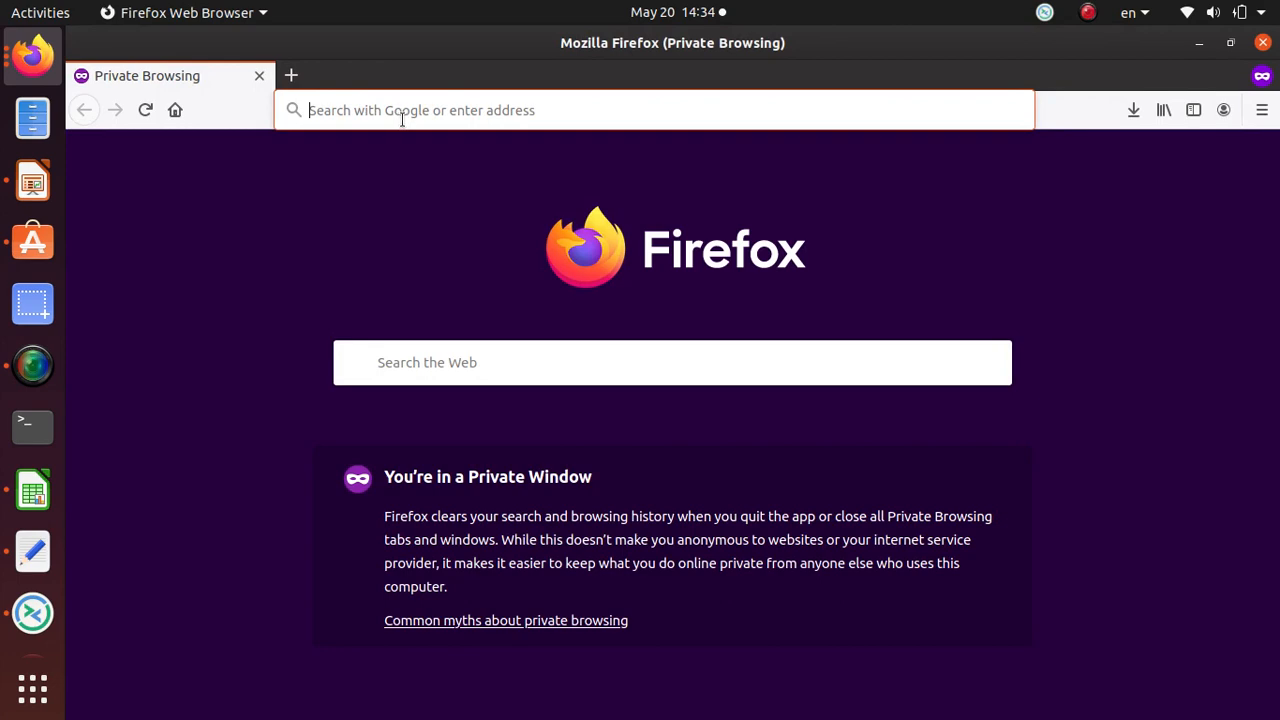
# Step: Load the Azure portal in the private window and get back to the sign-in page
pyautogui.write('portal.azure.com/')
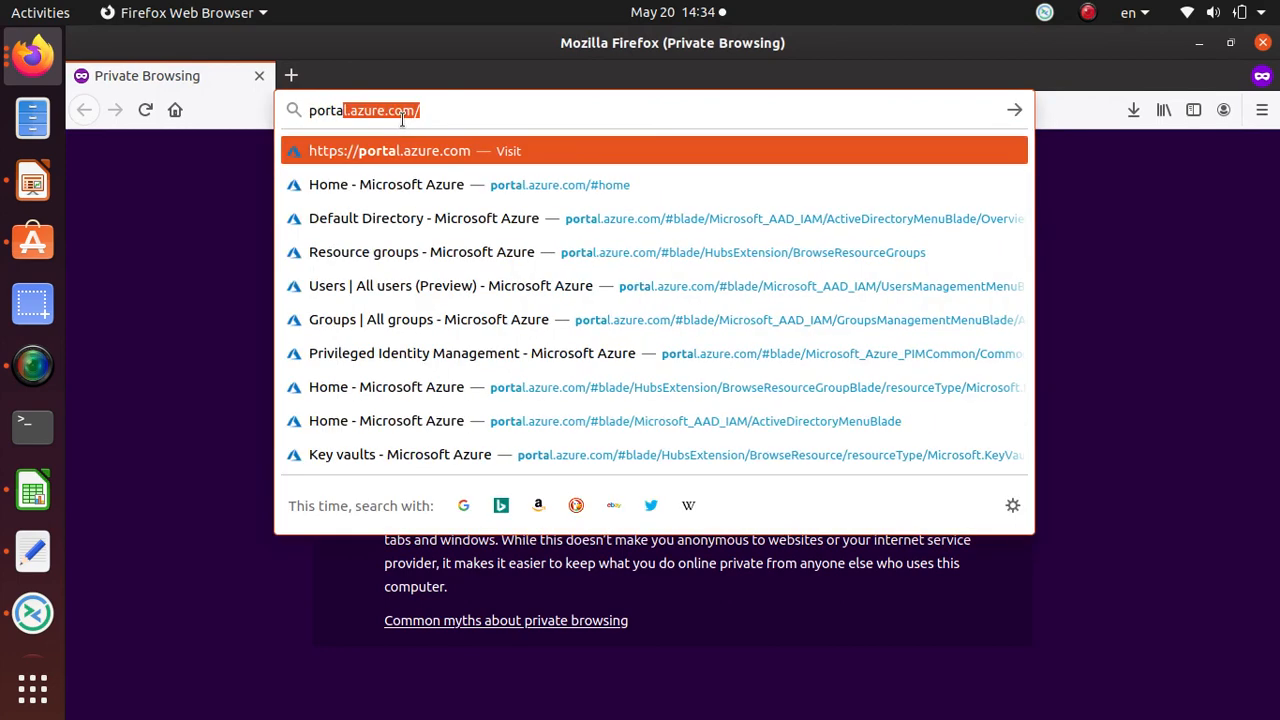
pyautogui.press('Return')
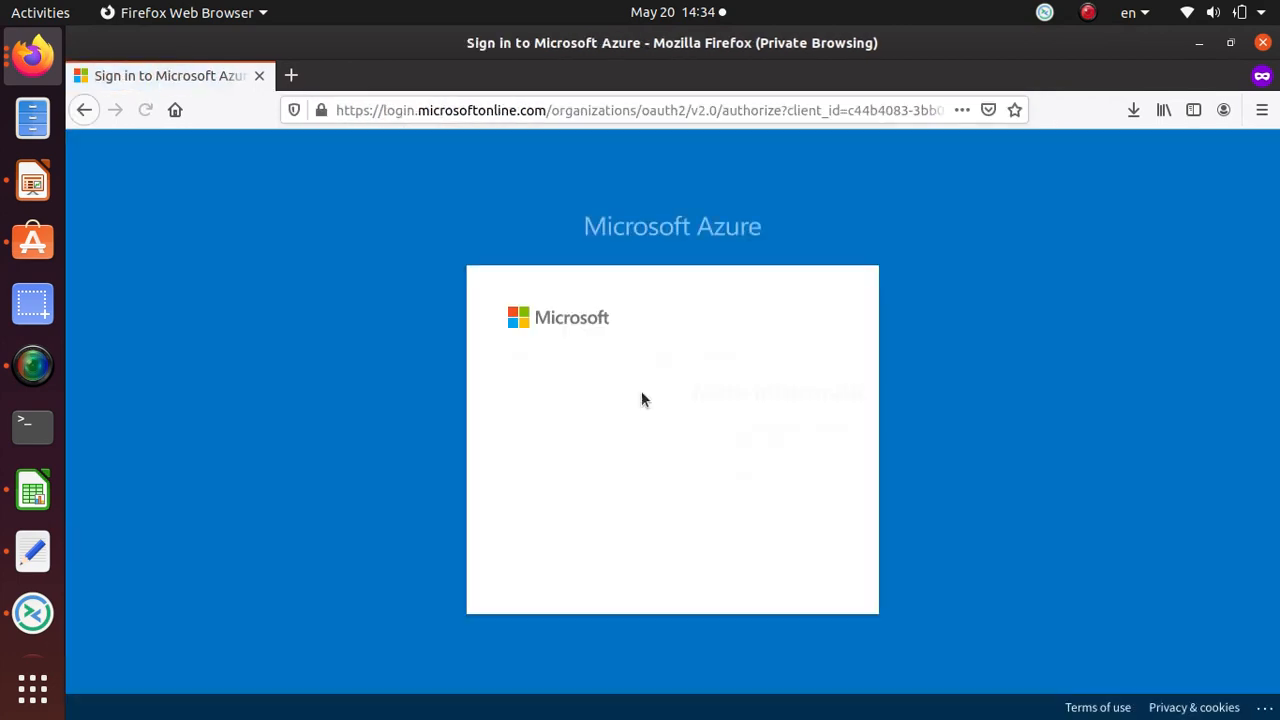
pyautogui.click(794, 560)
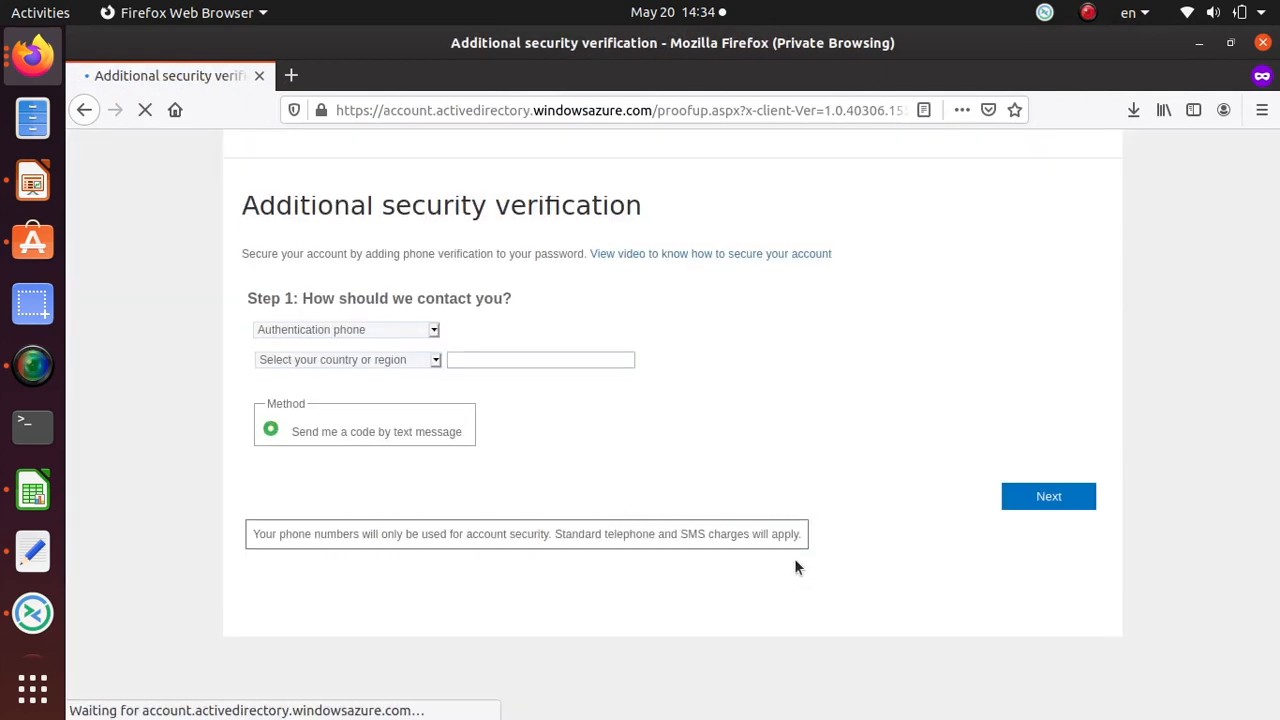
pyautogui.click(84, 110)
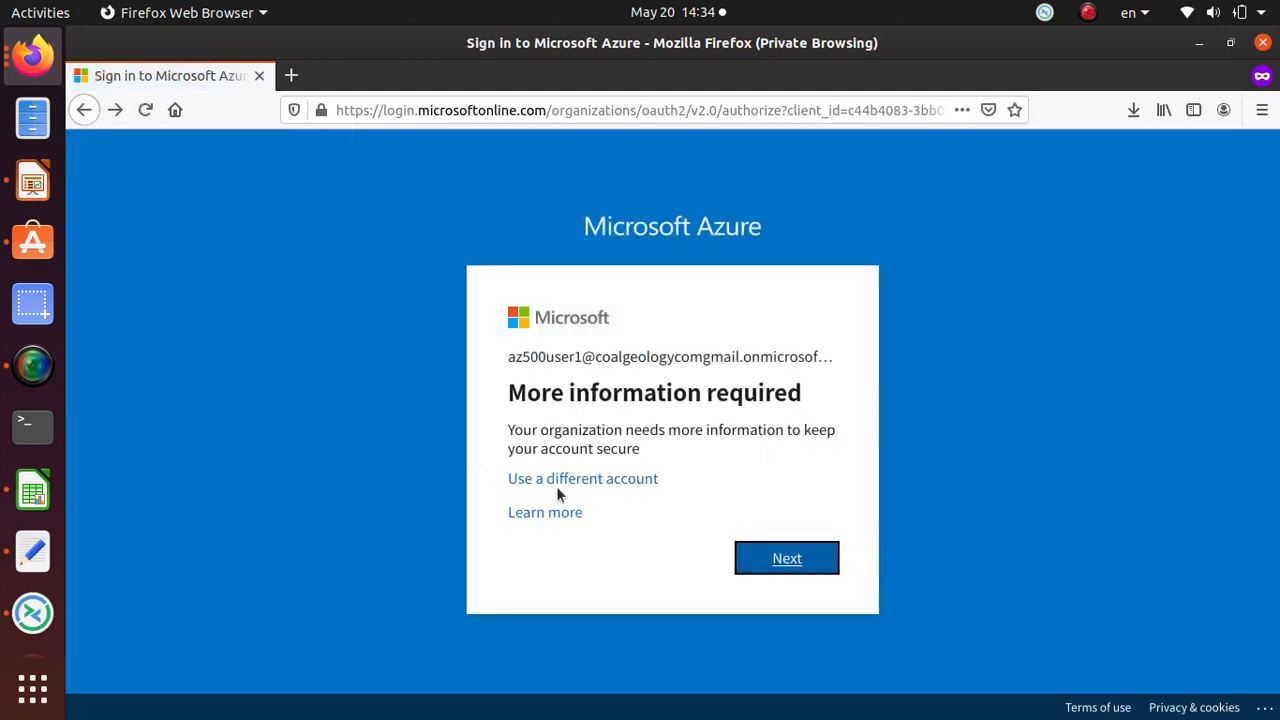
# Step: Sign in with another account, changing the saved user1 username to user2
pyautogui.click(568, 480)
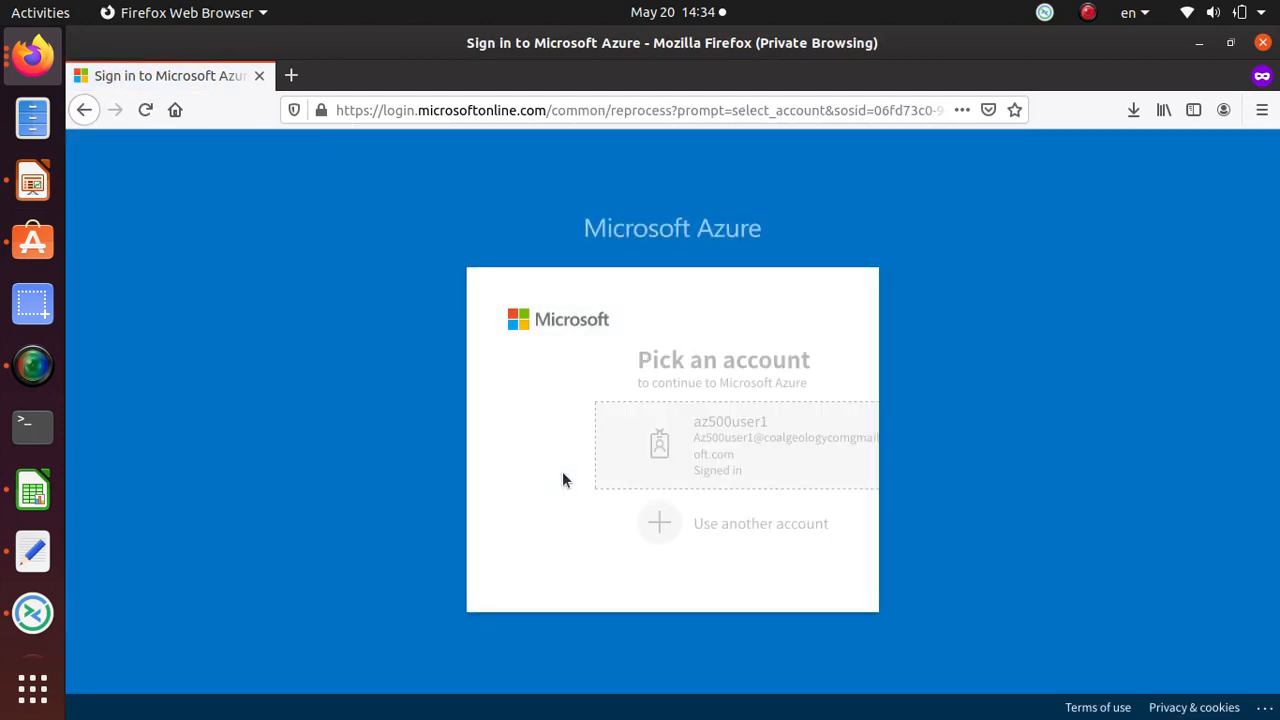
pyautogui.click(622, 530)
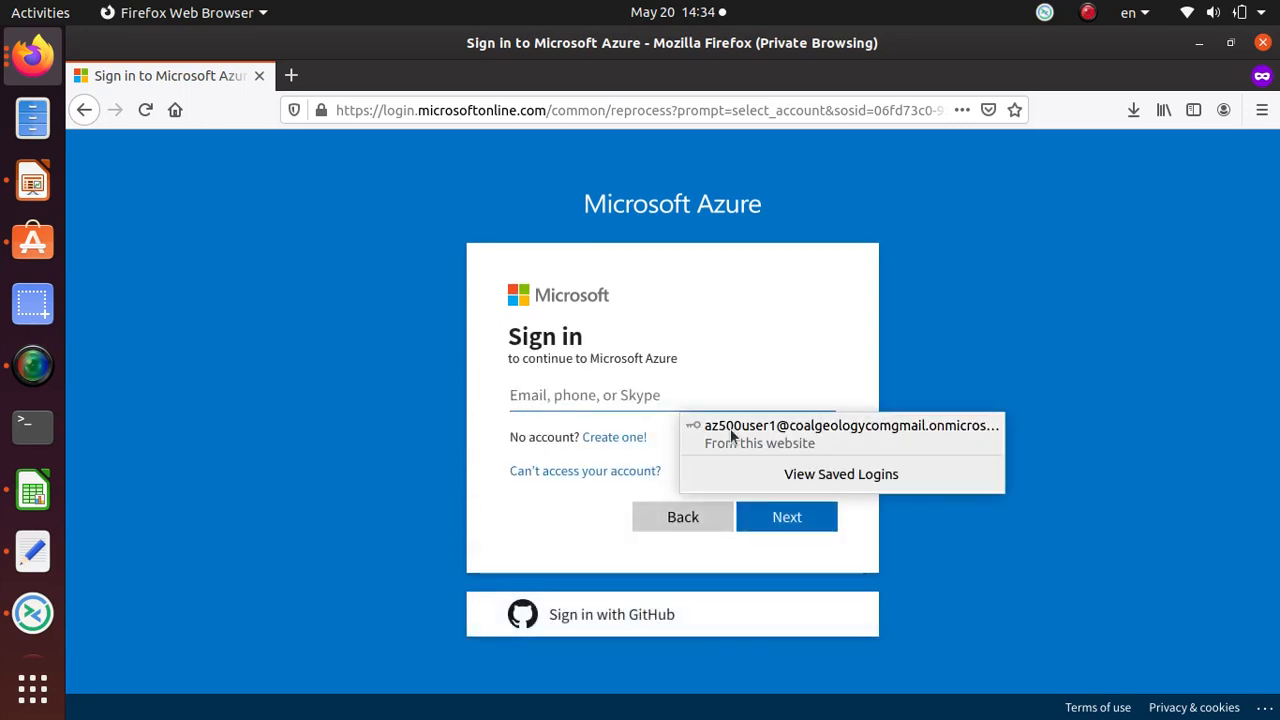
pyautogui.click(753, 444)
pyautogui.click(586, 396)
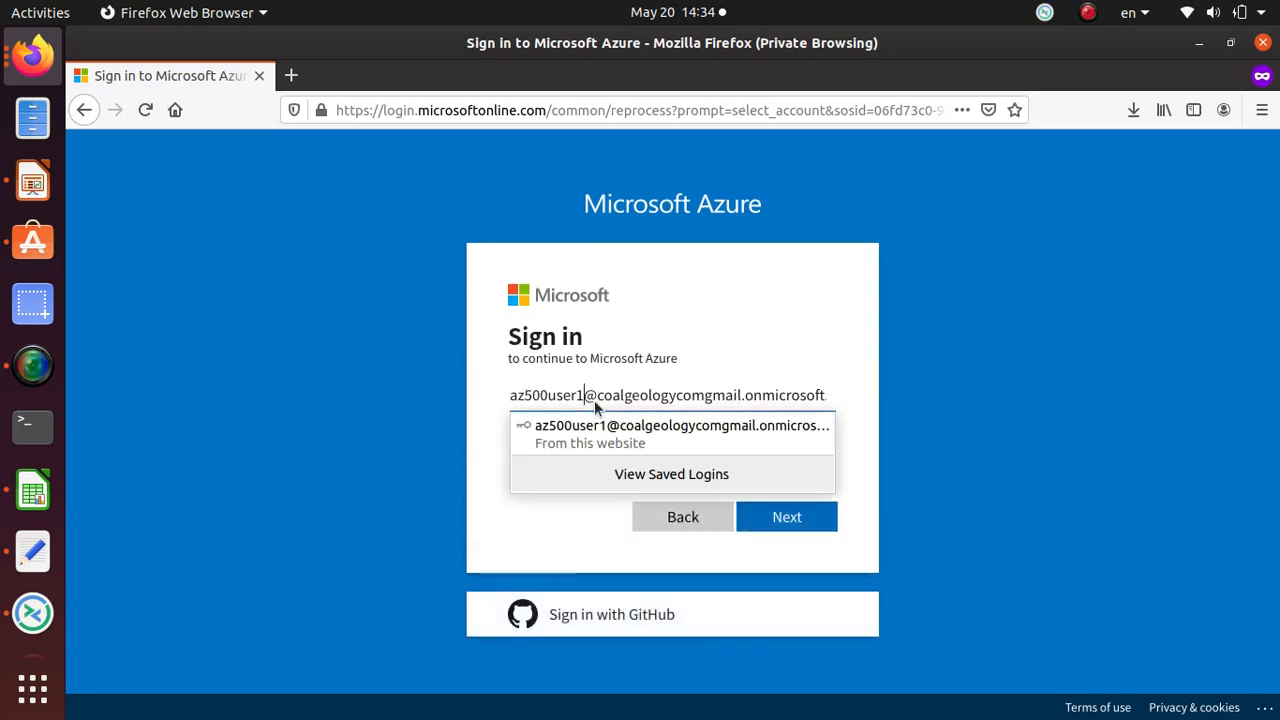
pyautogui.press('BackSpace')
pyautogui.write('2')
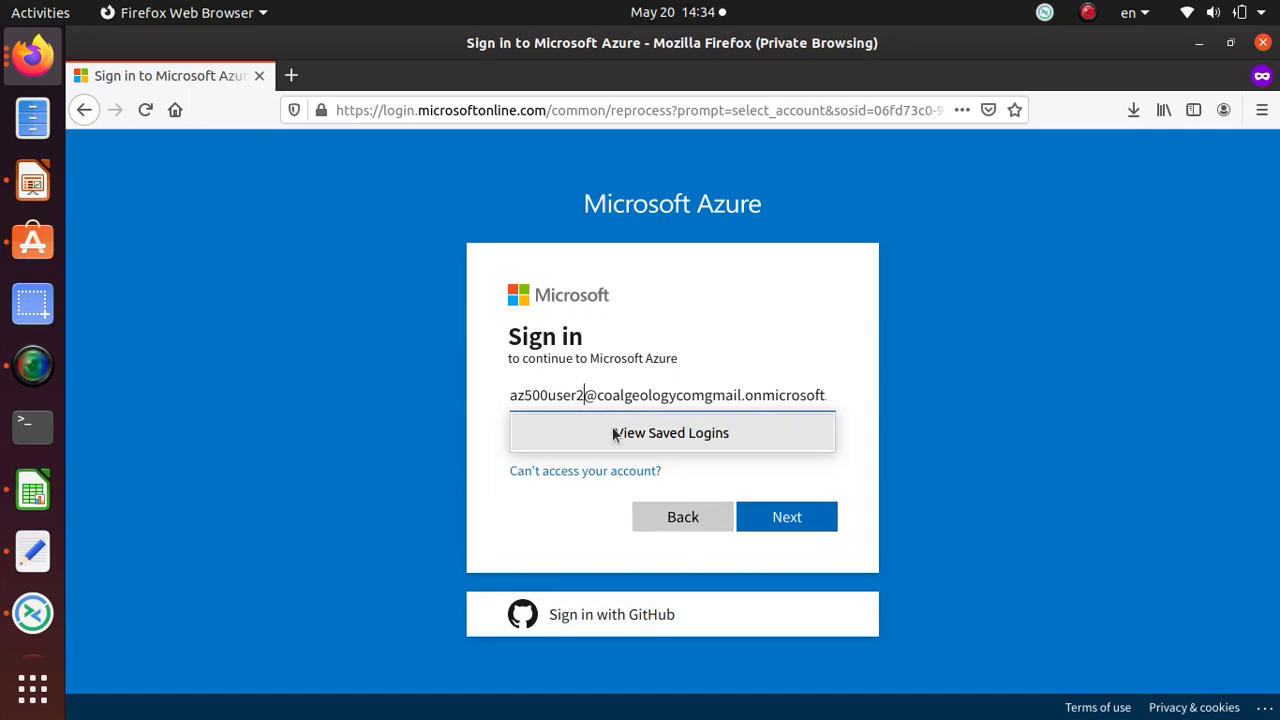
pyautogui.press('Return')
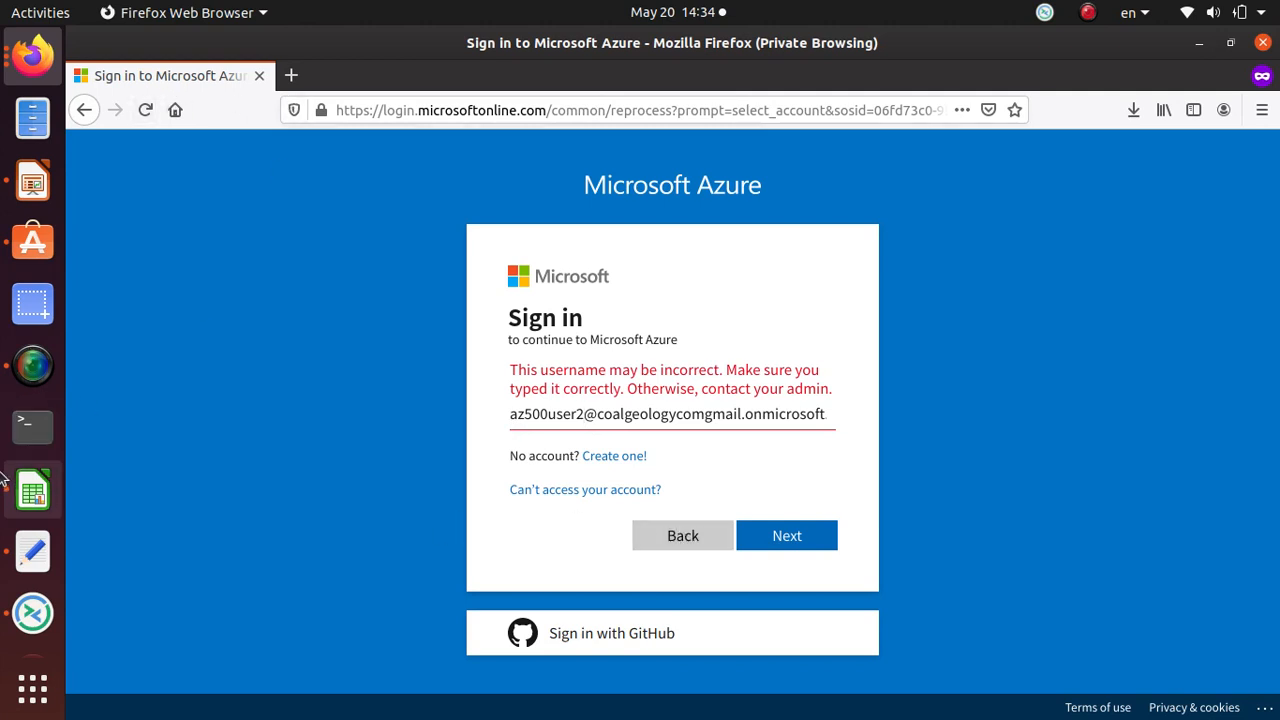
# Step: Paste the temporary password on a new line in the notes file, then return to sign-in
pyautogui.click(37, 538)
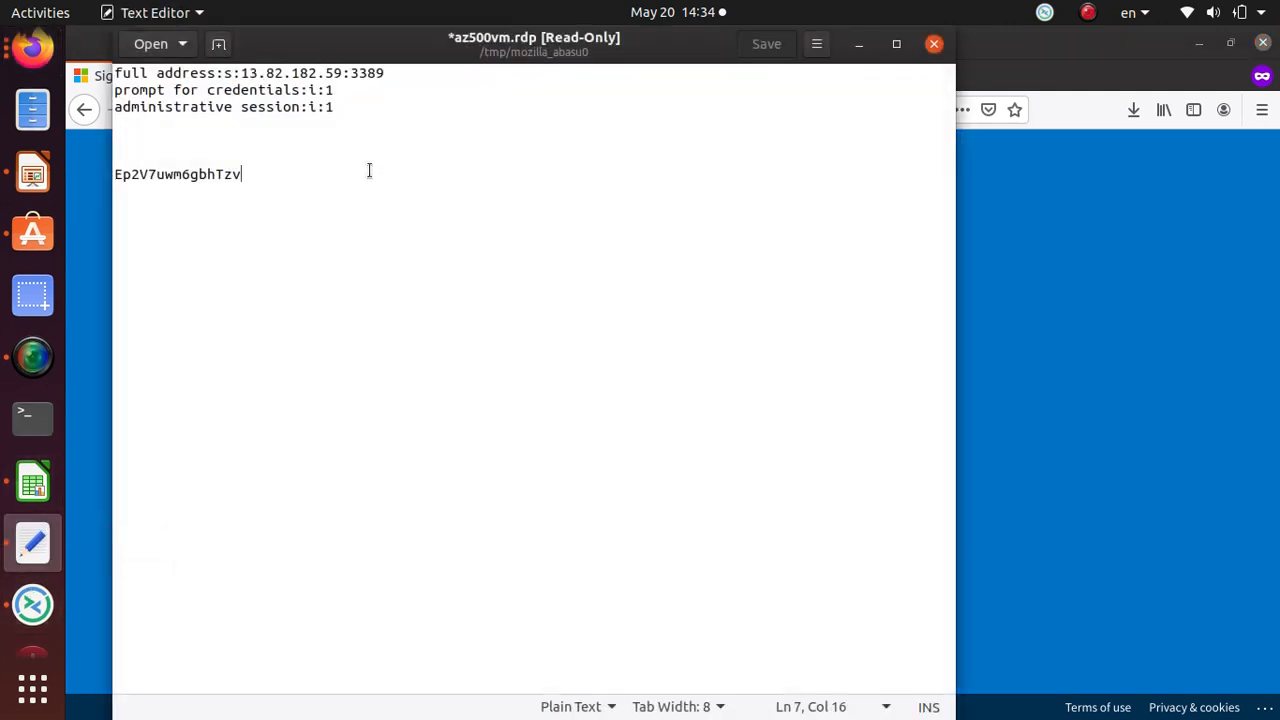
pyautogui.press('Return')
pyautogui.press('Return')
pyautogui.press('Return')
pyautogui.press('Return')
pyautogui.press('Return')
pyautogui.hotkey('ctrl', 'v')
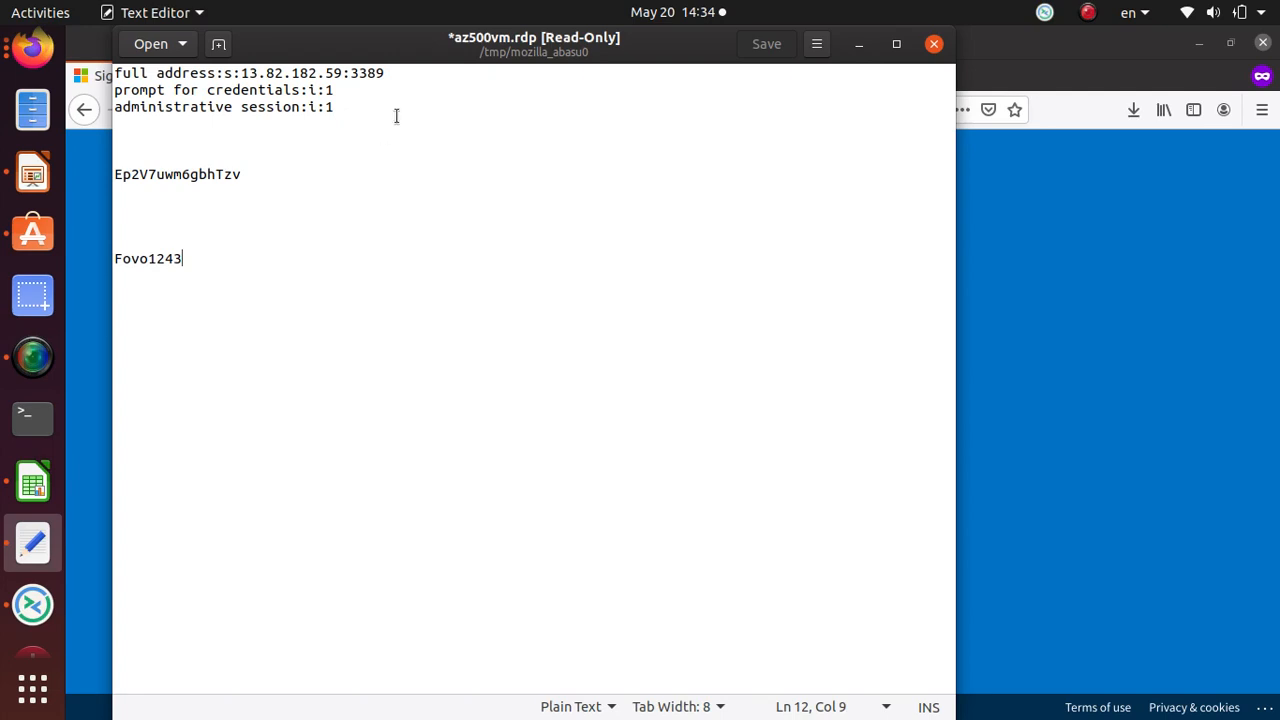
pyautogui.hotkey('alt', 'Tab')
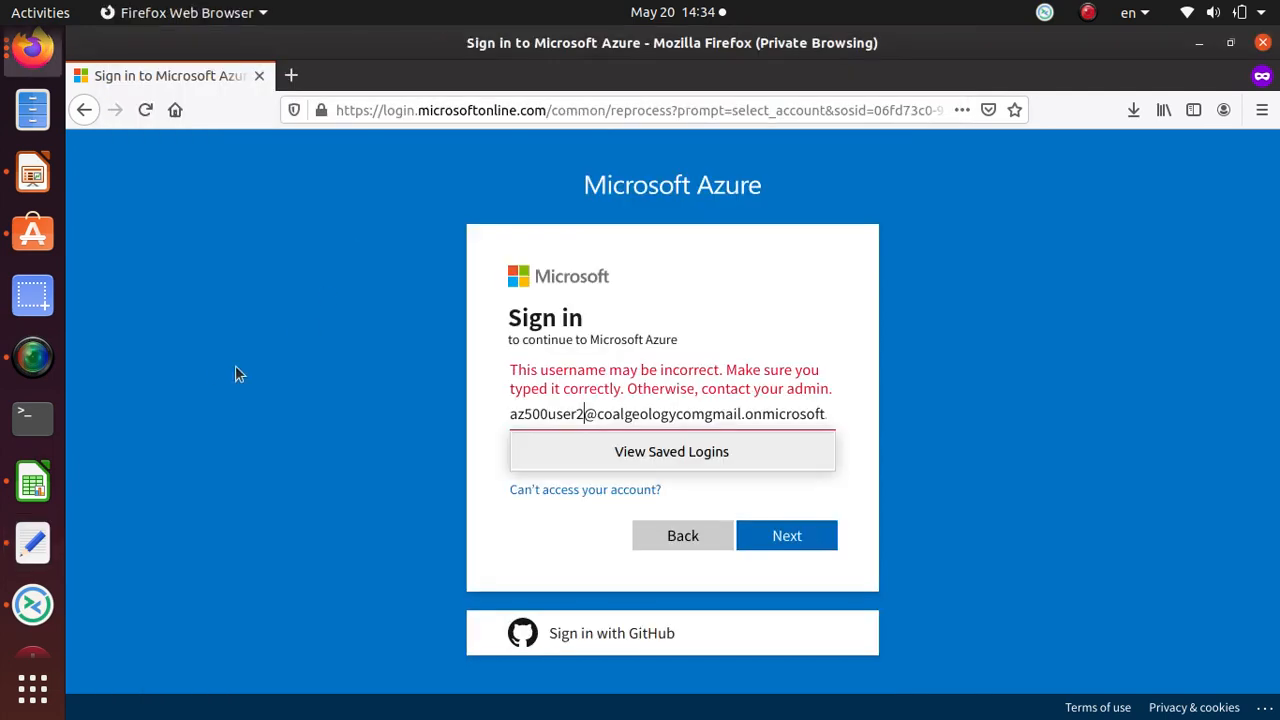
pyautogui.click(36, 57)
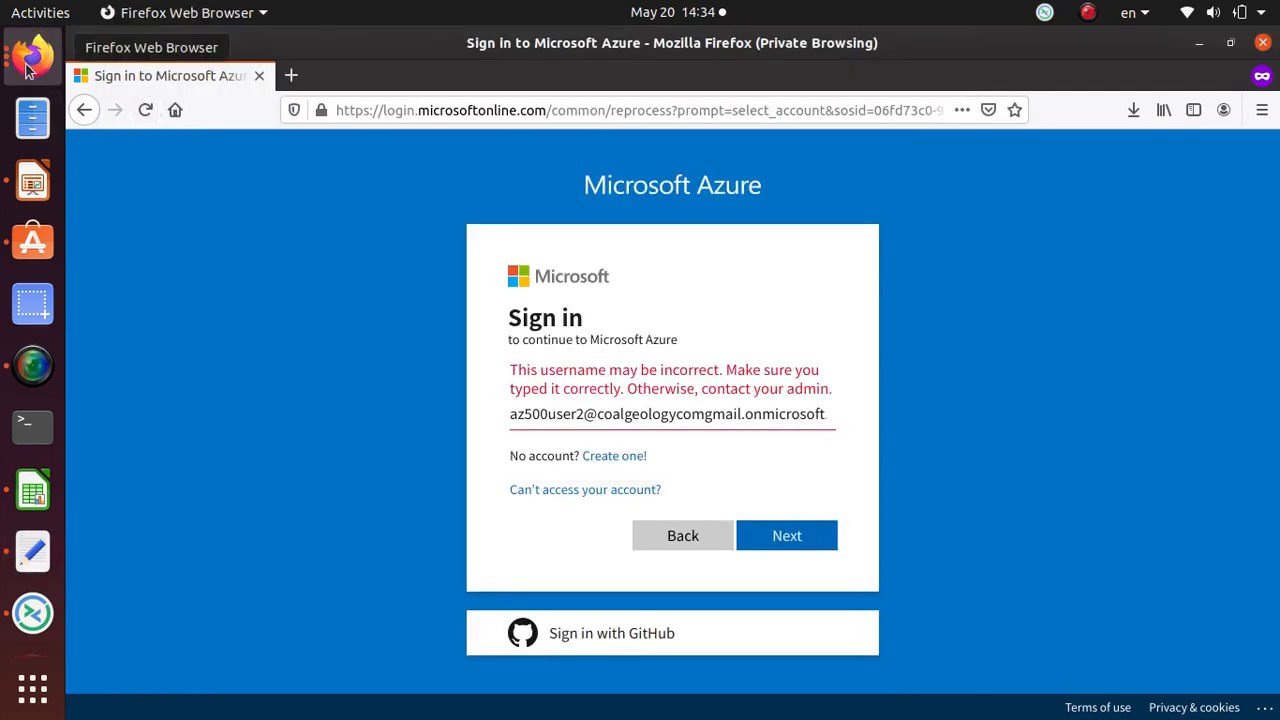
# Step: Copy the user's full sign-in address from the profile and submit it as the username
pyautogui.click(31, 68)
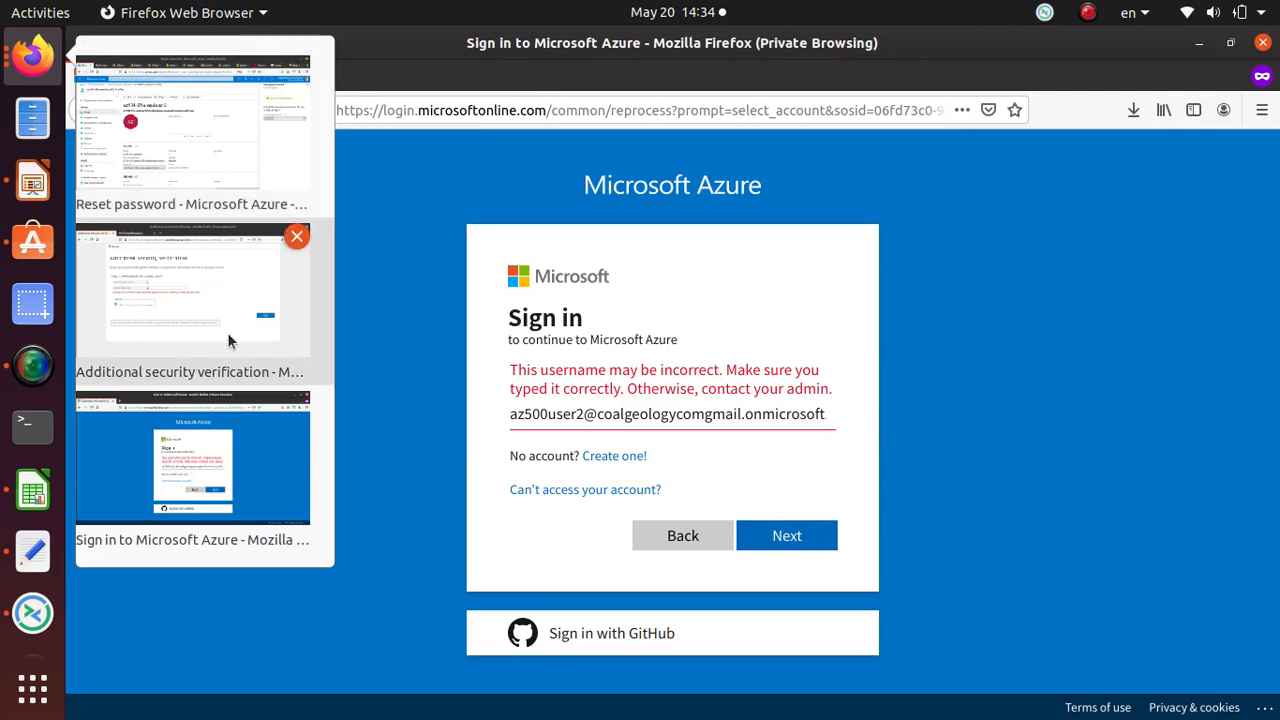
pyautogui.click(180, 140)
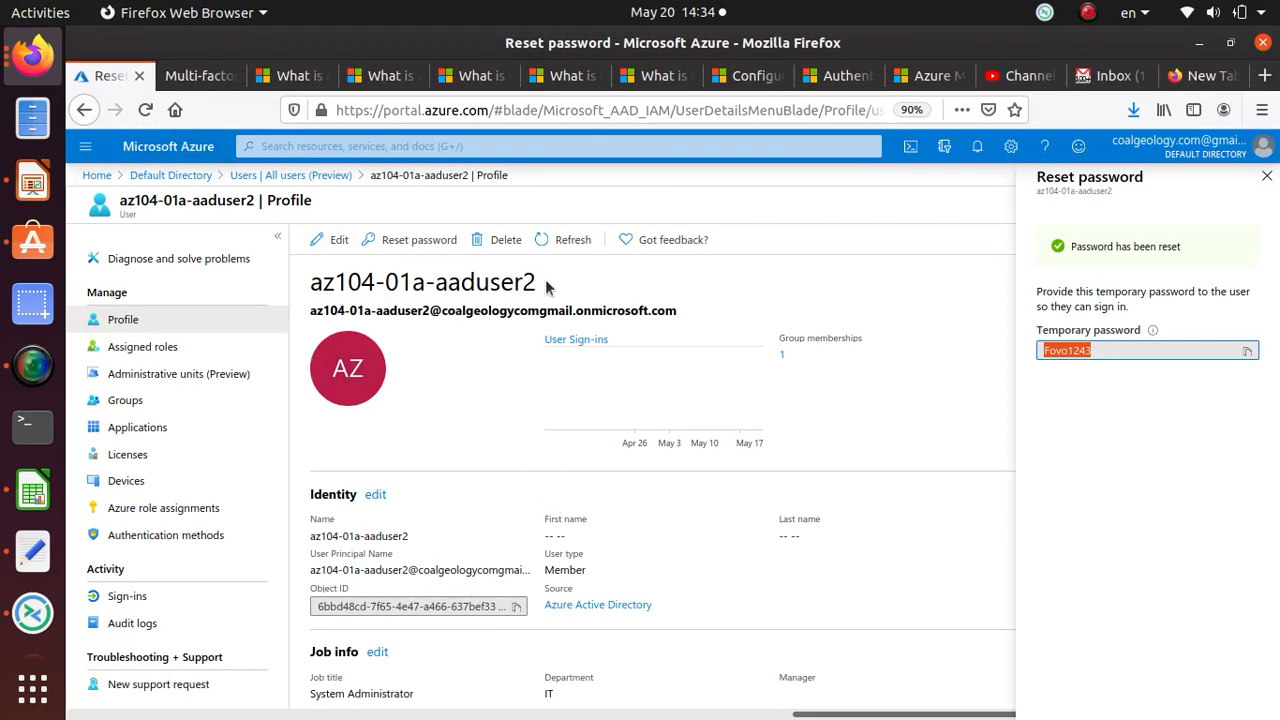
pyautogui.moveTo(680, 316); pyautogui.dragTo(312, 311)
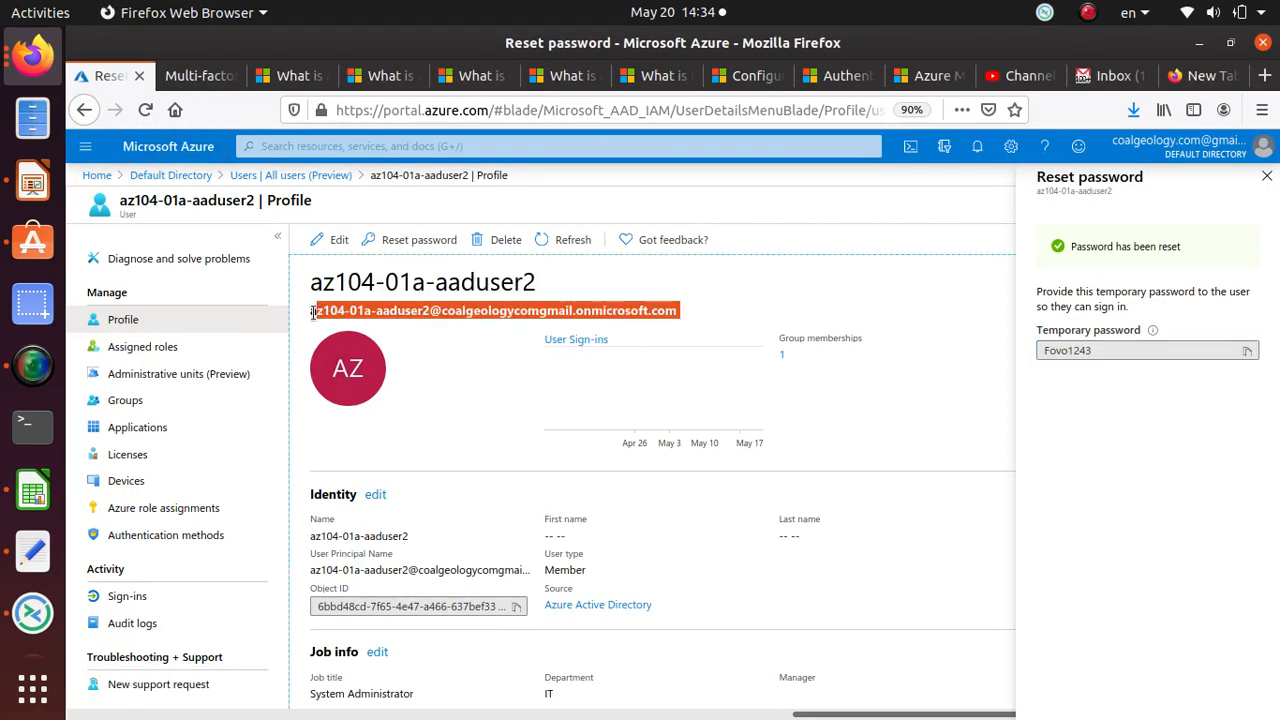
pyautogui.rightClick(324, 312)
pyautogui.click(368, 326)
pyautogui.hotkey('alt', 'Tab')
pyautogui.tripleClick(667, 418)
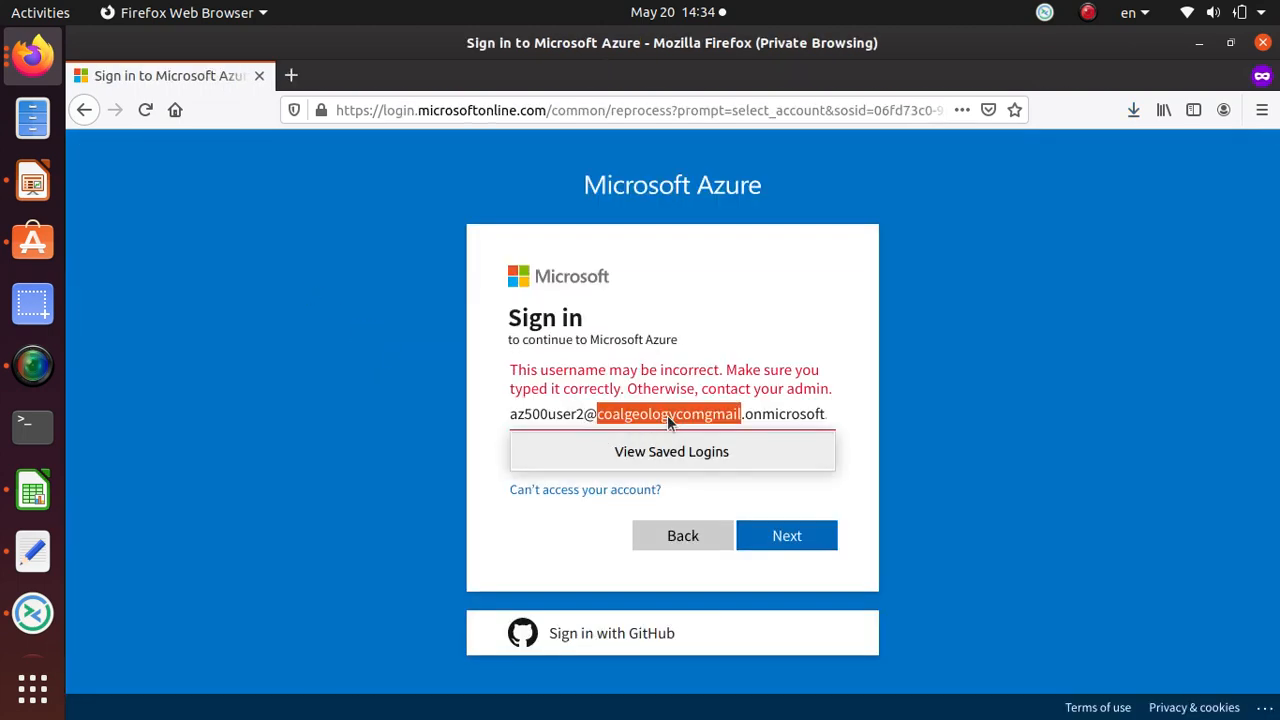
pyautogui.hotkey('ctrl', 'v')
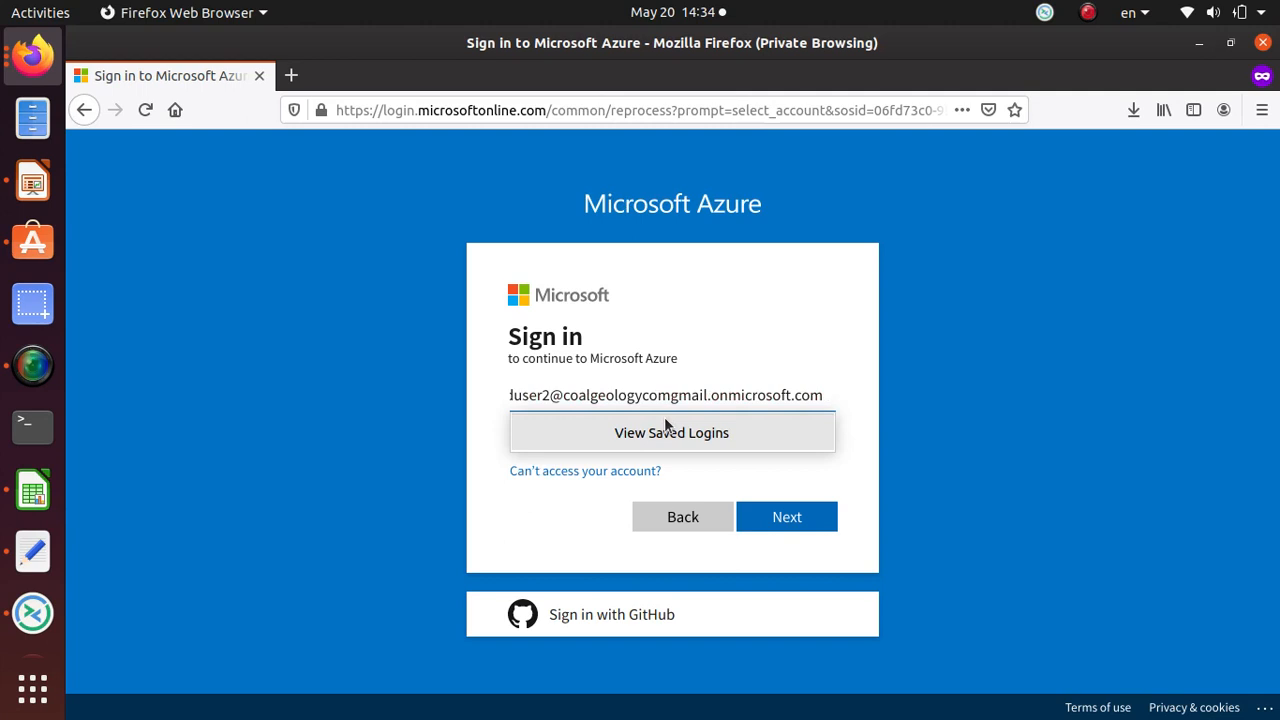
pyautogui.press('Return')
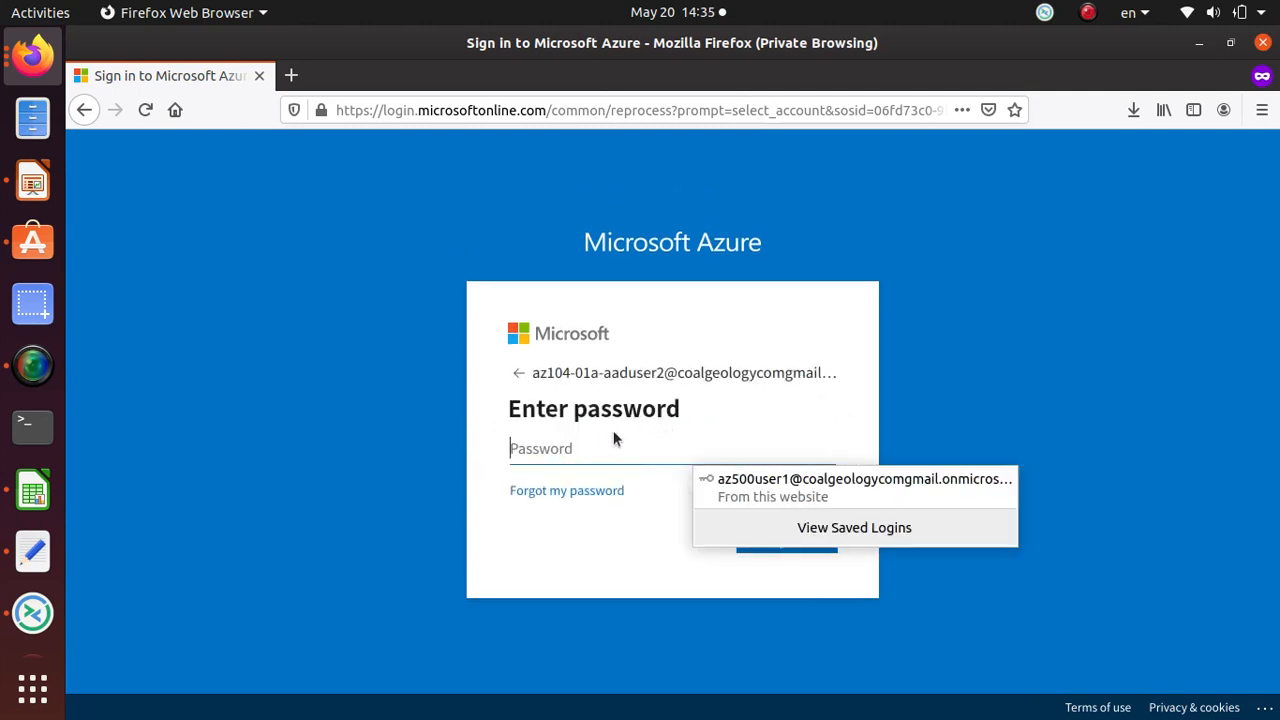
# Step: Copy the temporary password from the notes, paste it into the password field, and sign in
pyautogui.click(32, 549)
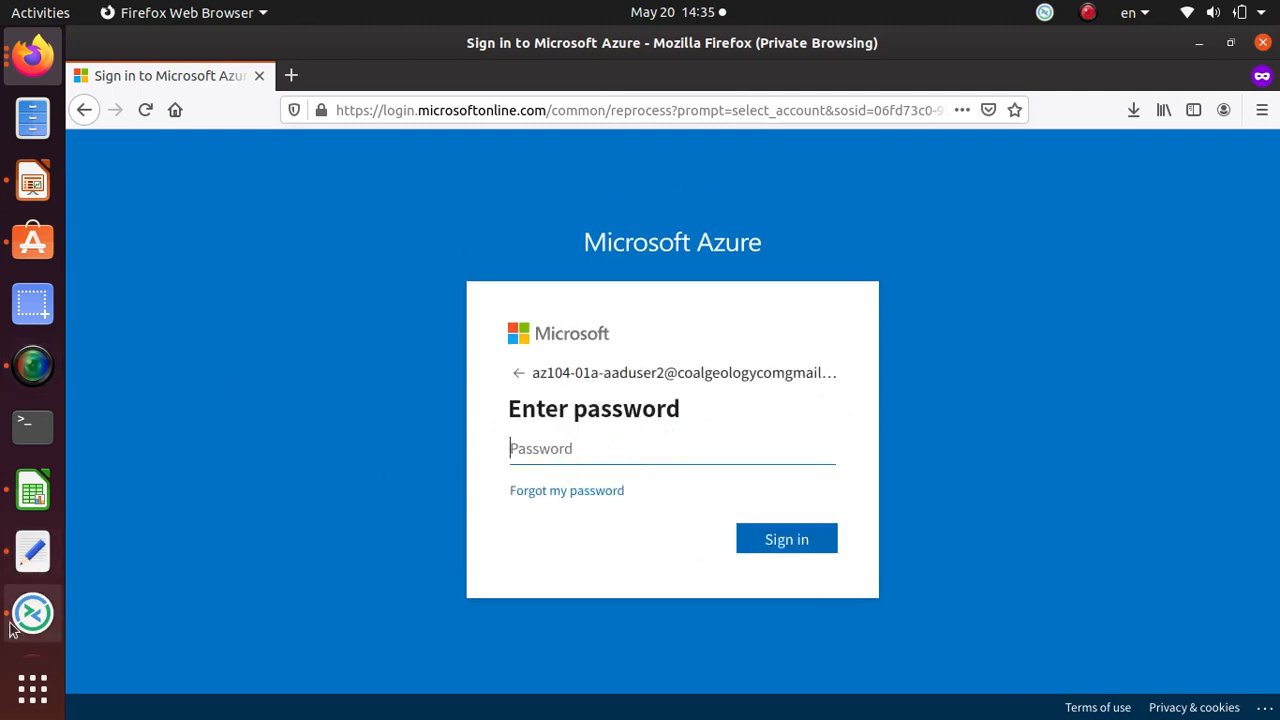
pyautogui.click(32, 549)
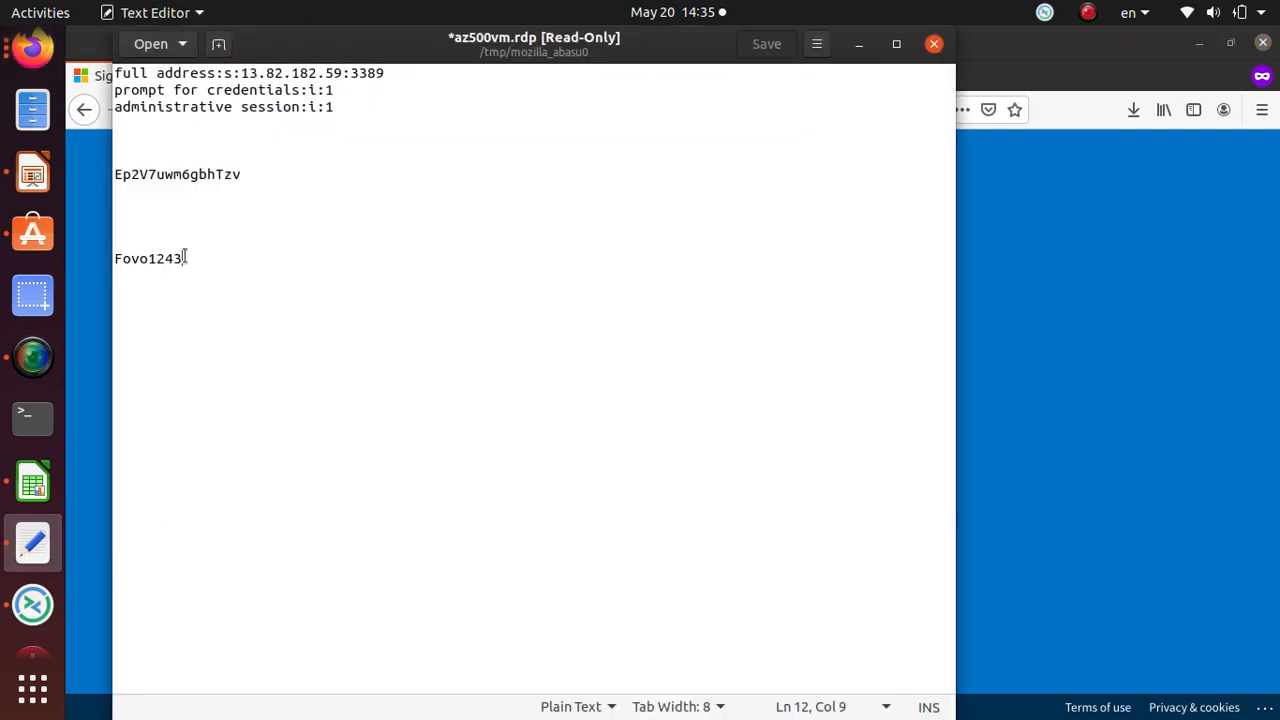
pyautogui.moveTo(185, 258); pyautogui.dragTo(118, 258)
pyautogui.hotkey('shift', 'Home')
pyautogui.rightClick(171, 263)
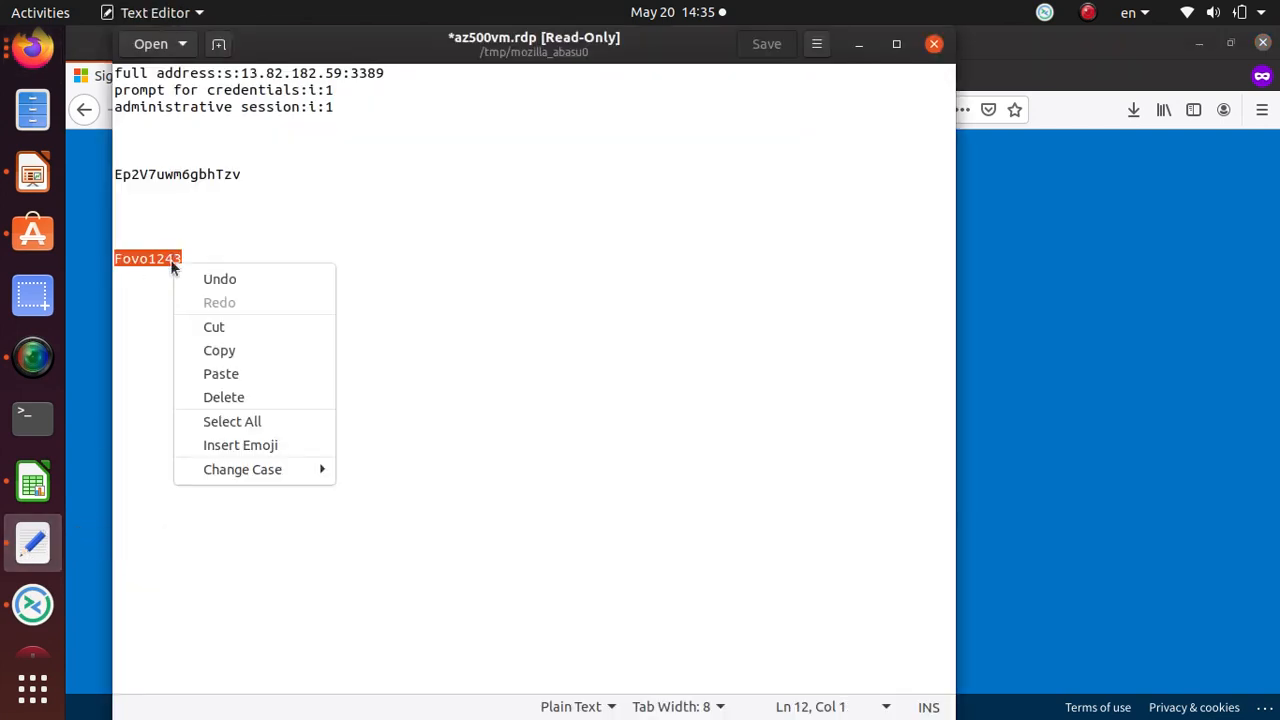
pyautogui.click(219, 350)
pyautogui.hotkey('alt', 'Tab')
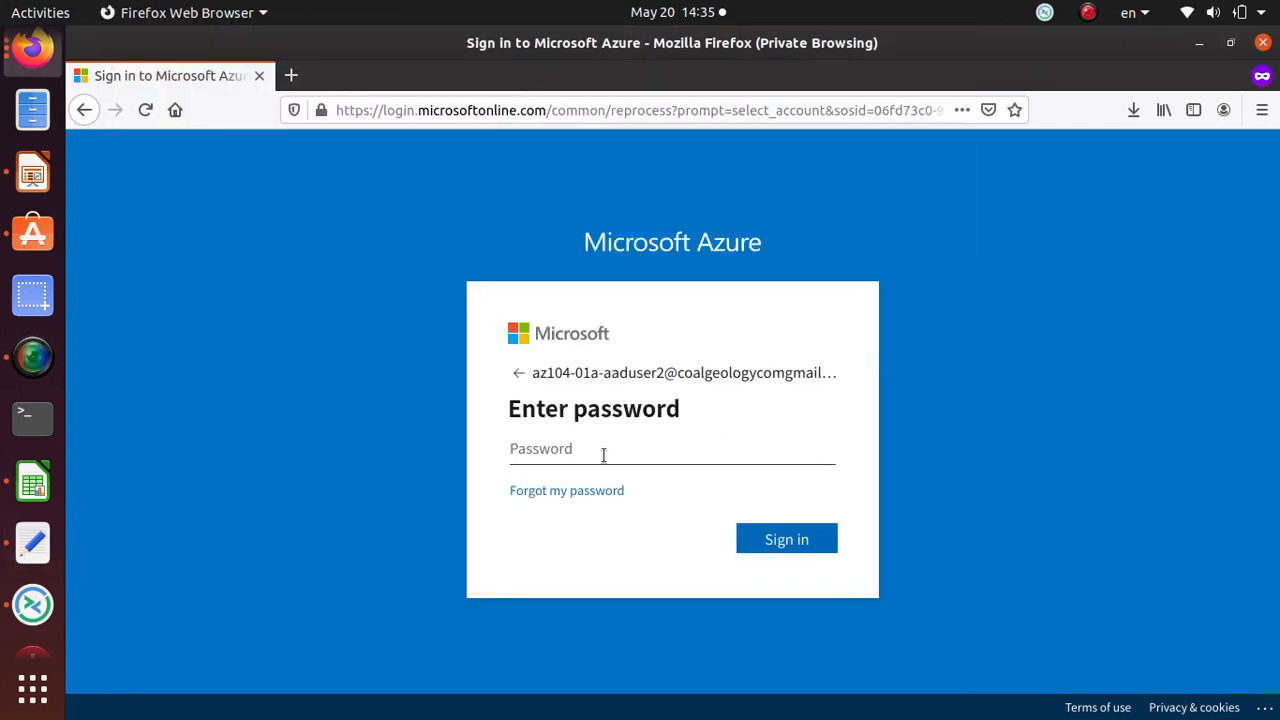
pyautogui.click(603, 455)
pyautogui.hotkey('ctrl', 'v')
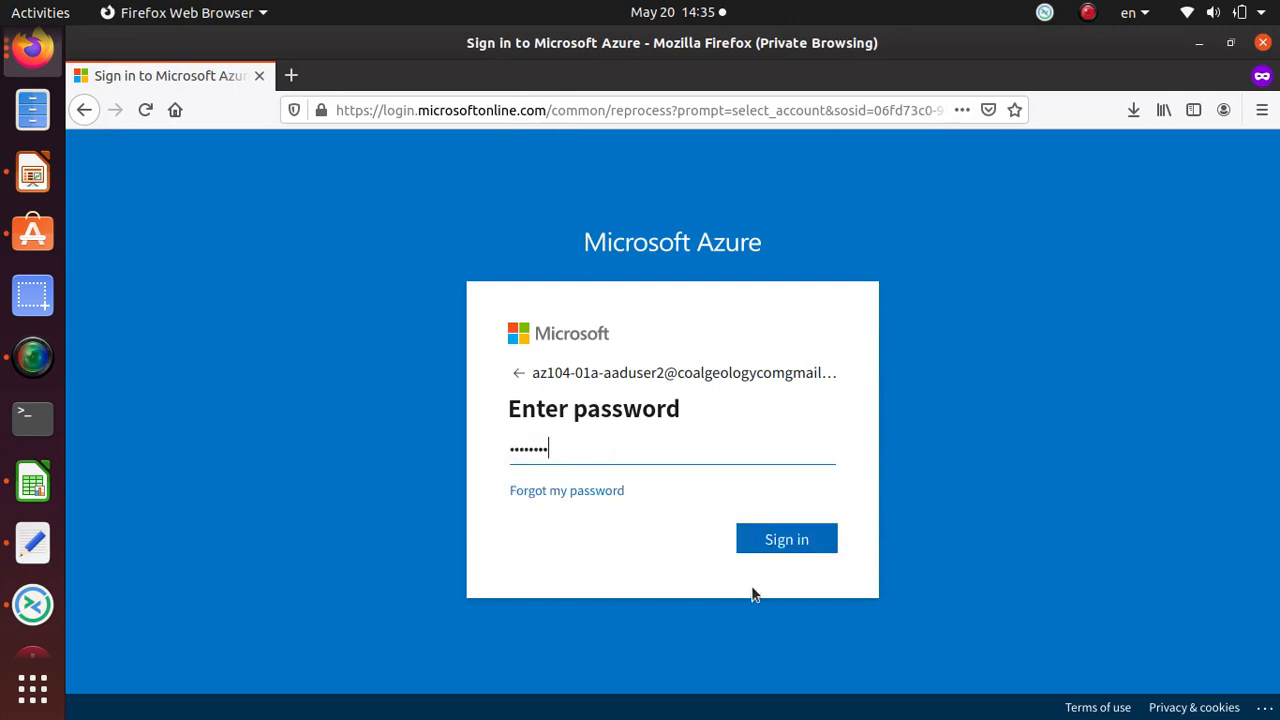
pyautogui.click(790, 538)
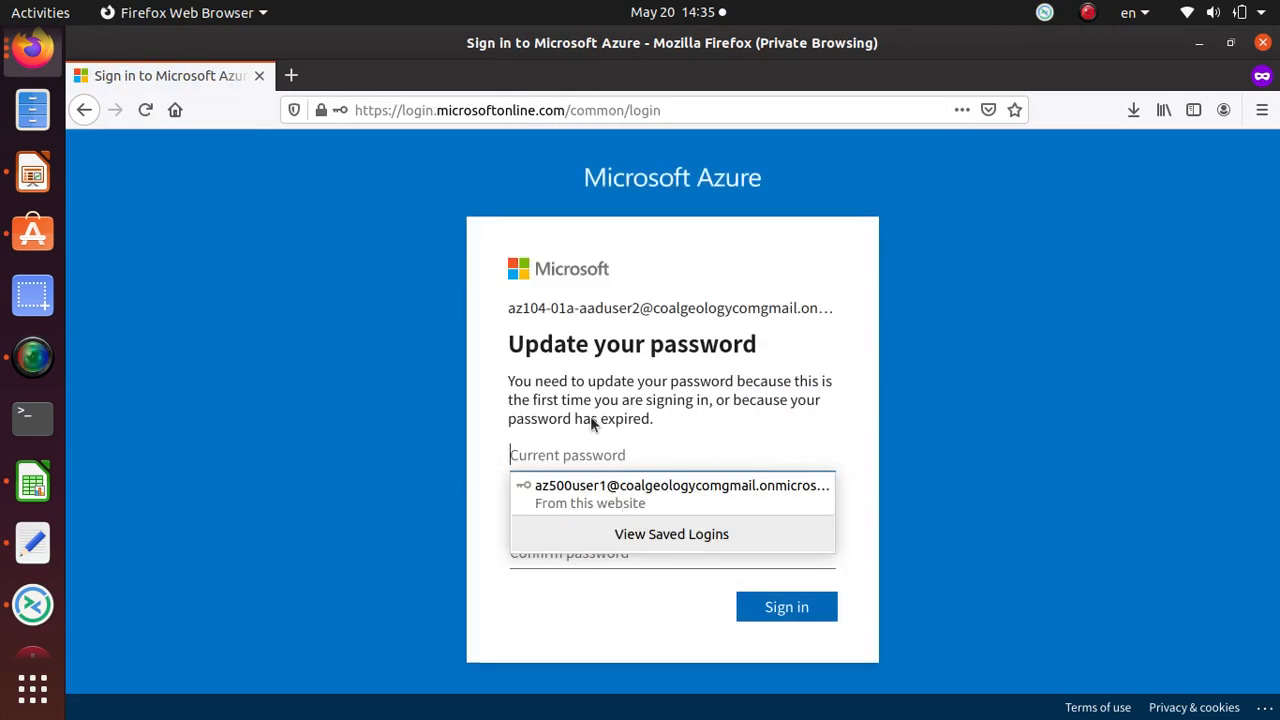
pyautogui.click(586, 455)
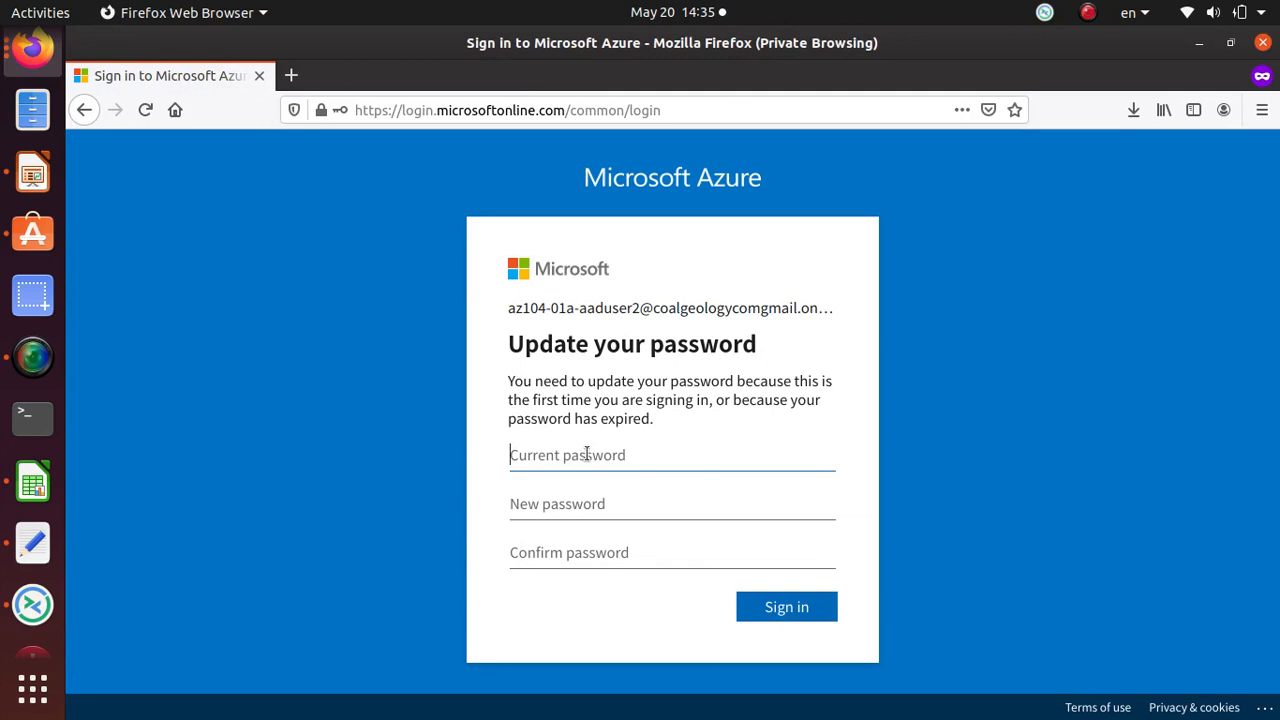
# Step: Enter the temporary password as current, type and confirm a new password, and submit
pyautogui.hotkey('ctrl', 'v')
pyautogui.click(586, 497)
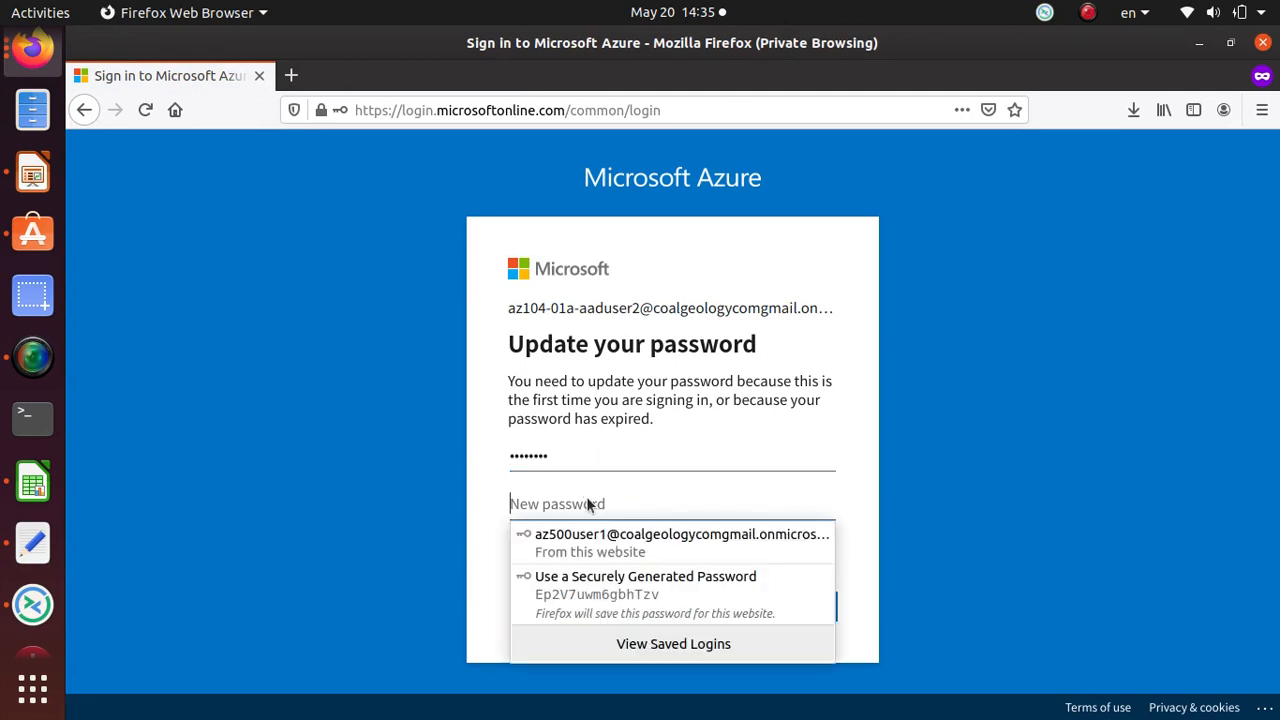
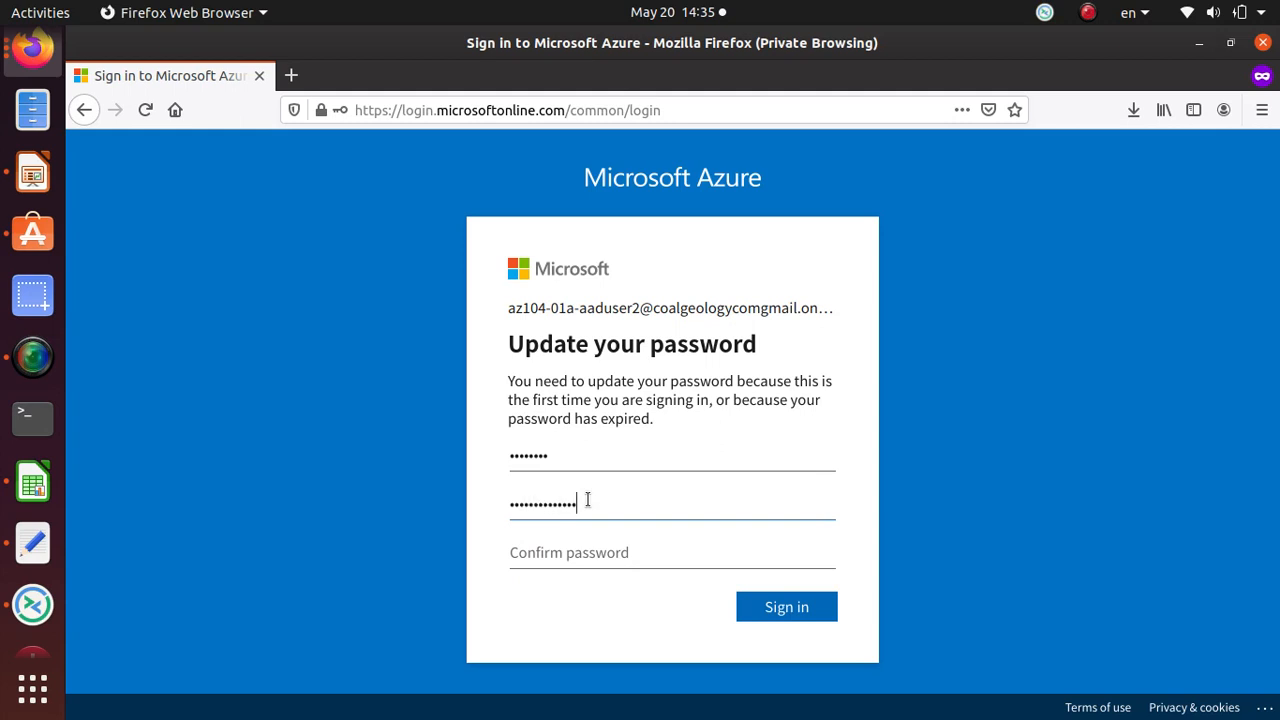
pyautogui.press('Tab')
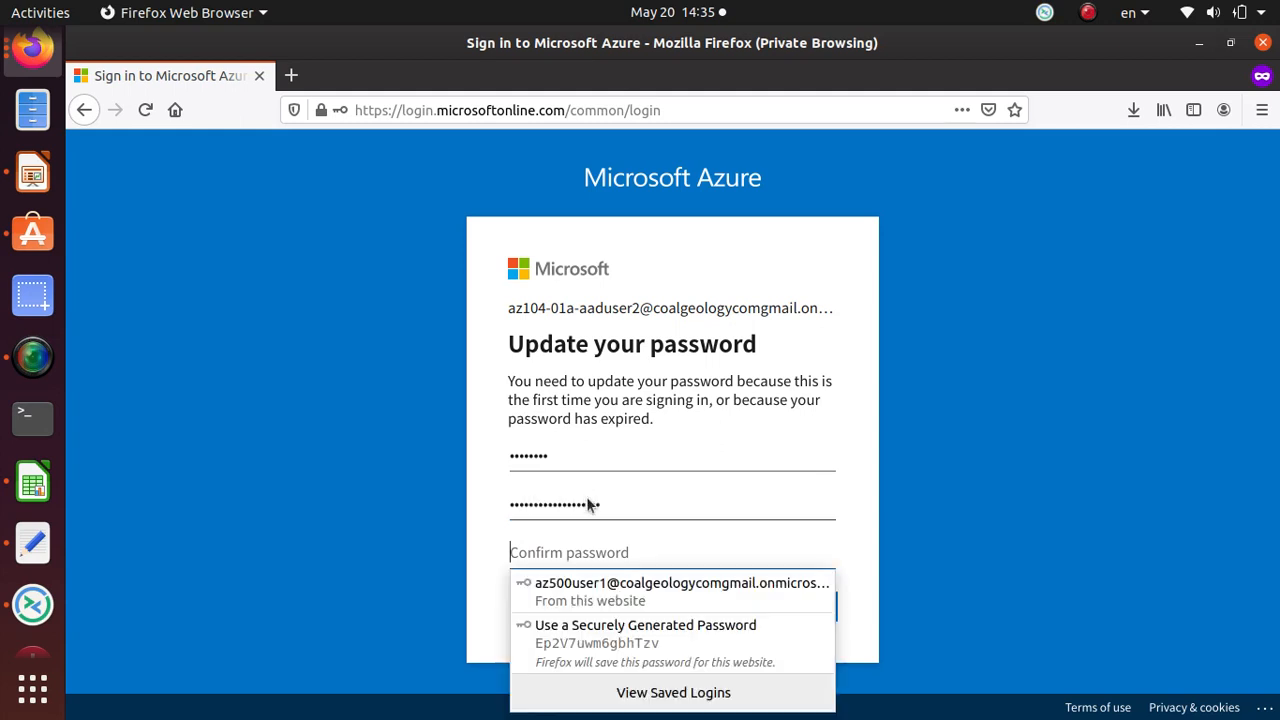
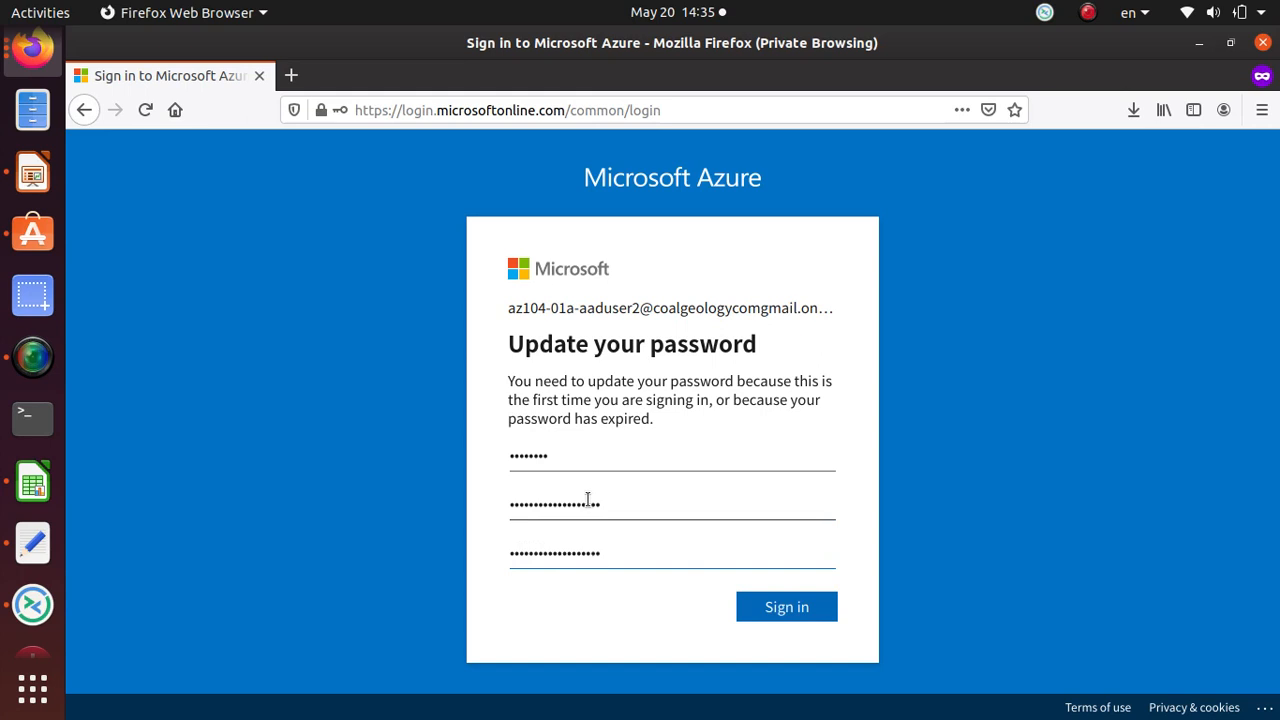
pyautogui.click(790, 606)
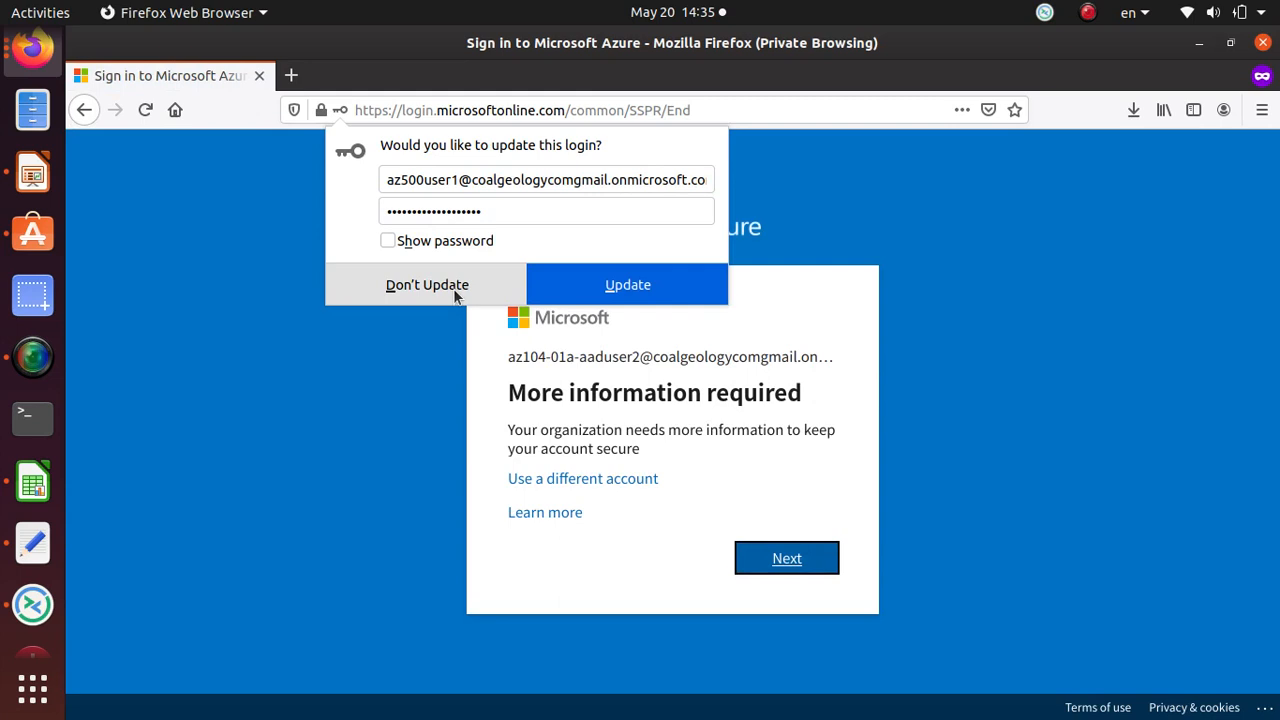
# Step: Skip saving the password, proceed to security info, and request a code for an authentication email
pyautogui.click(453, 286)
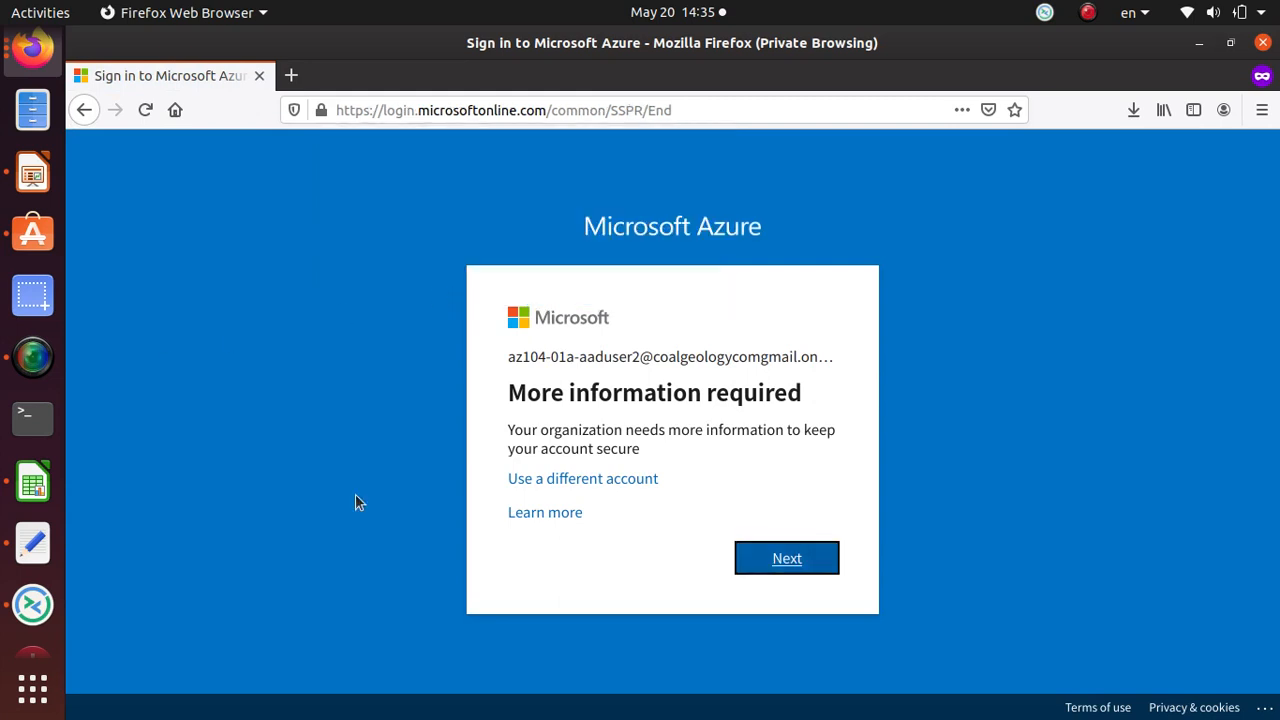
pyautogui.click(772, 548)
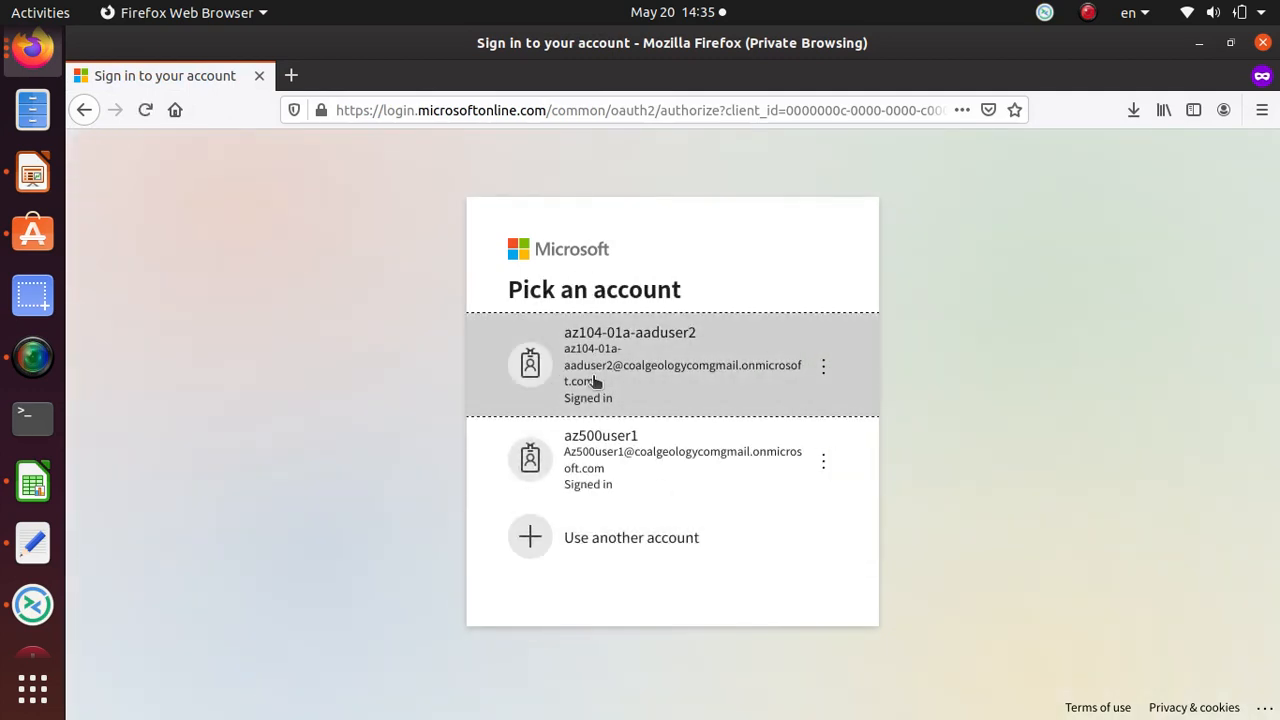
pyautogui.click(722, 377)
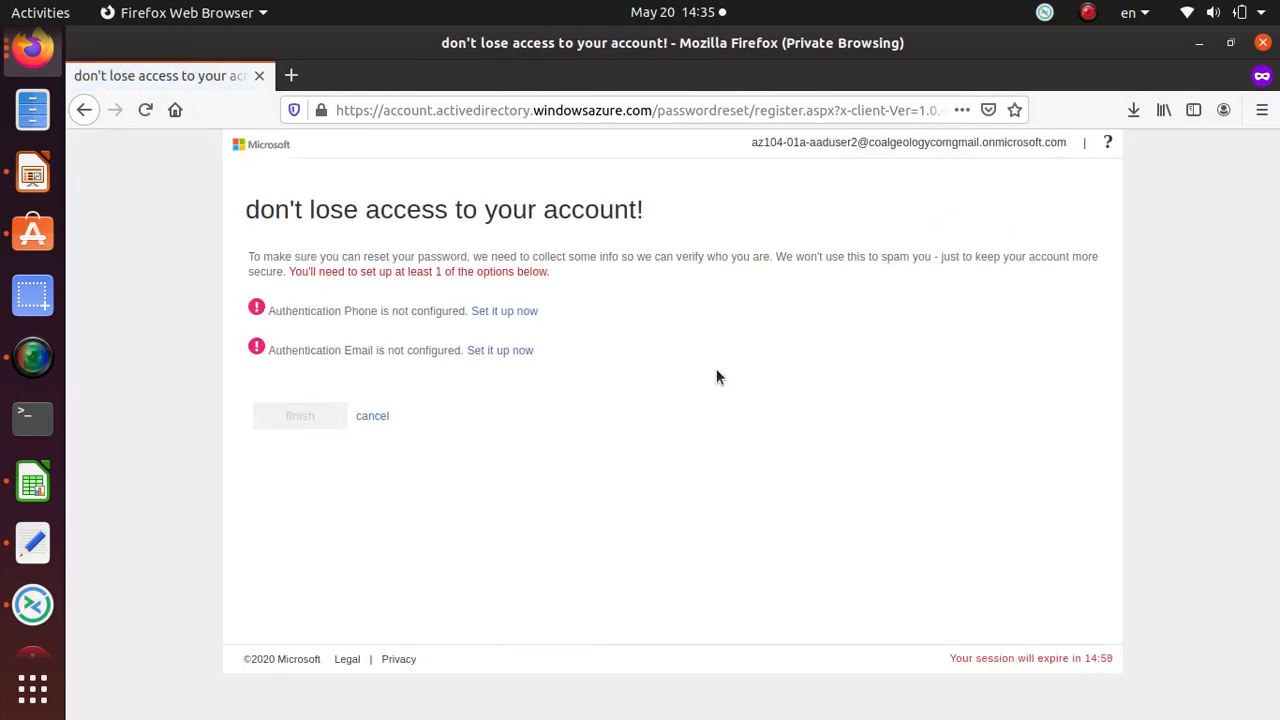
pyautogui.click(500, 352)
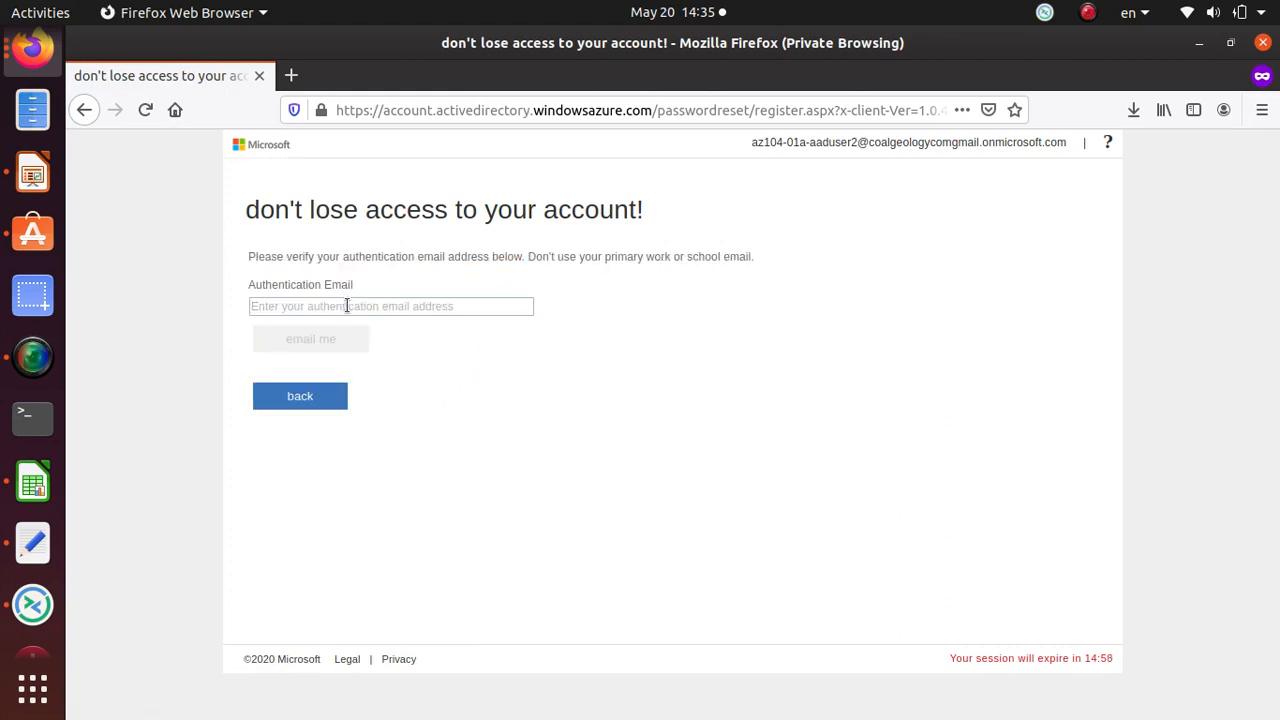
pyautogui.write('b')
pyautogui.press('BackSpace')
pyautogui.press('BackSpace')
pyautogui.press('BackSpace')
pyautogui.write('anan')
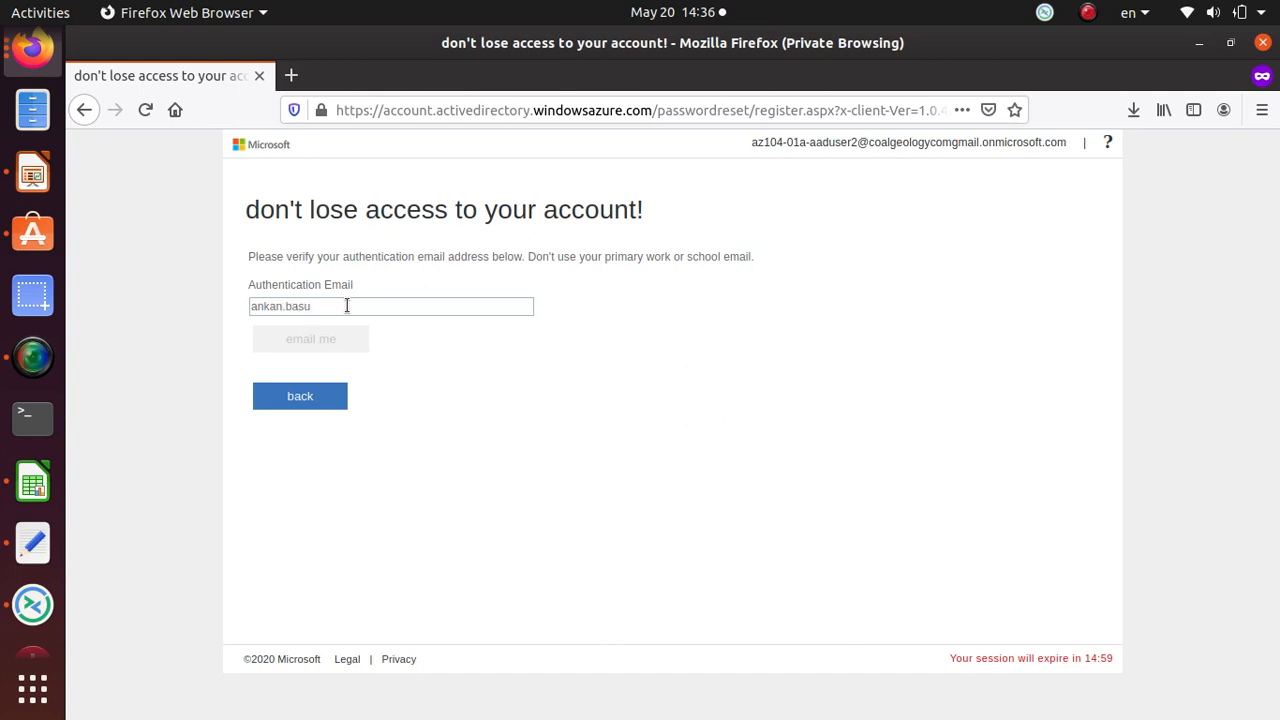
pyautogui.write('l.com')
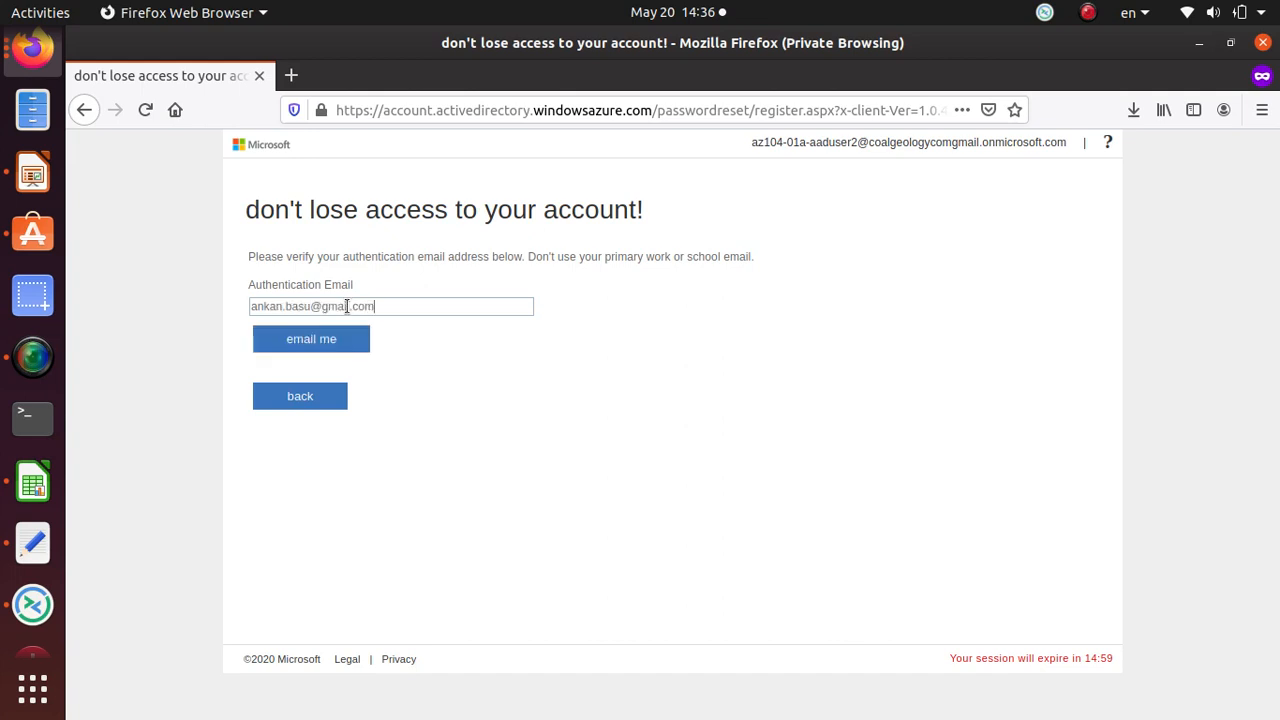
pyautogui.click(309, 338)
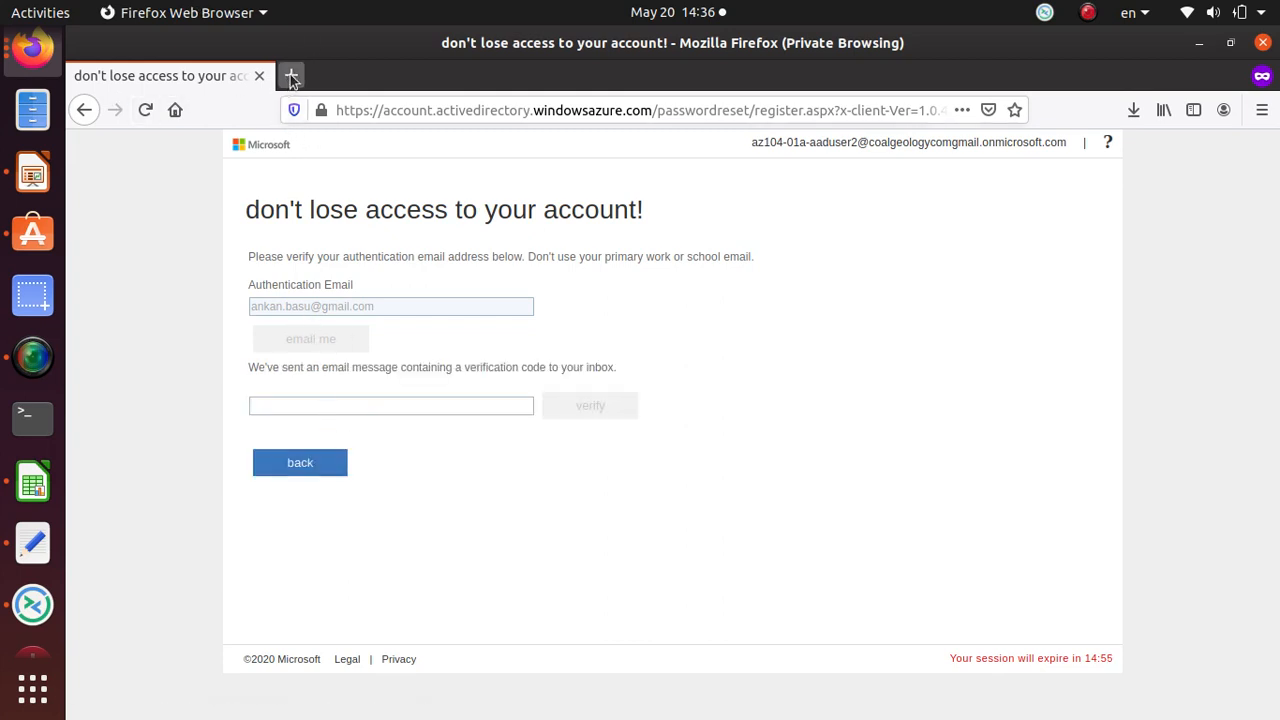
# Step: Verify the emailed code and finish registering the authentication email
pyautogui.click(31, 62)
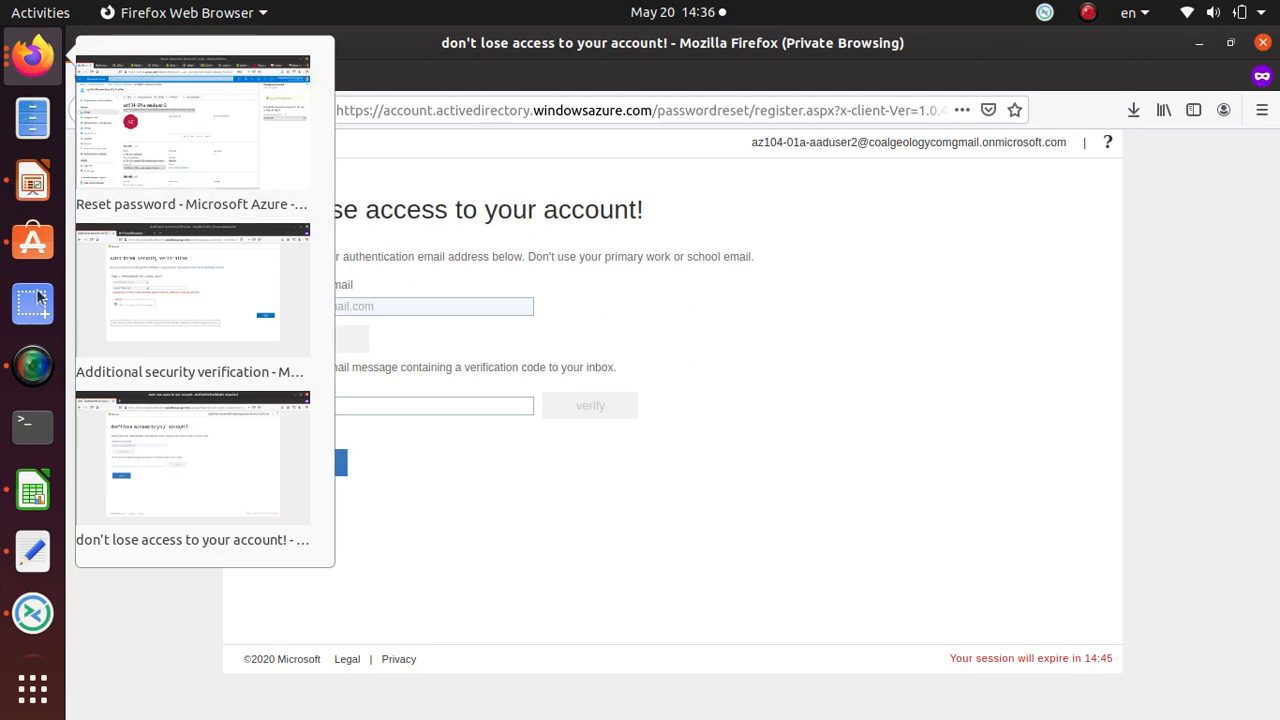
pyautogui.click(33, 367)
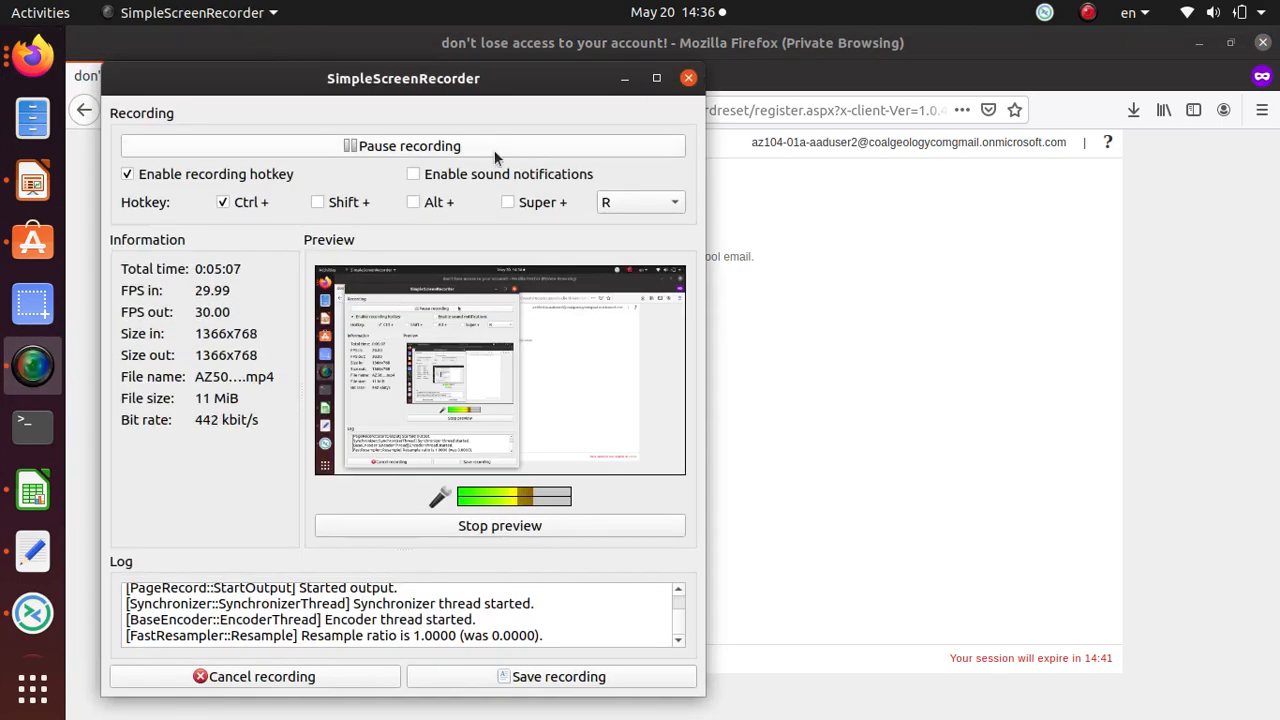
pyautogui.click(418, 146)
pyautogui.click(418, 146)
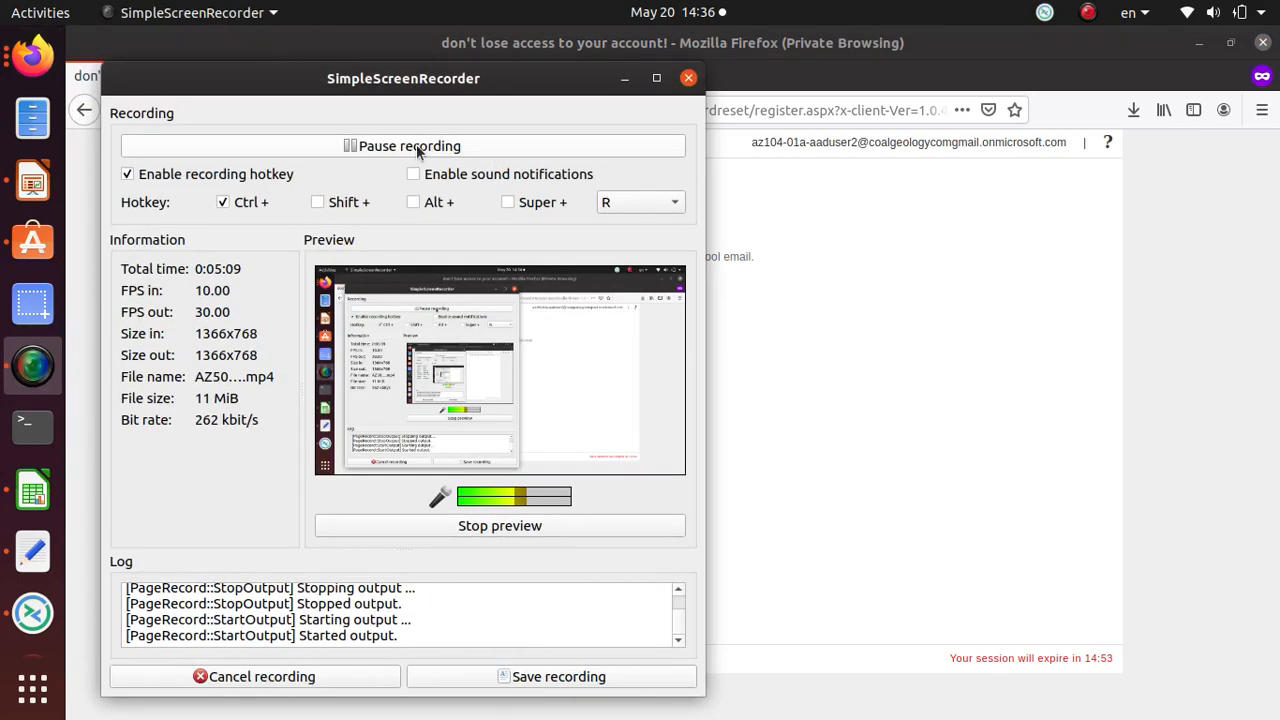
pyautogui.click(946, 392)
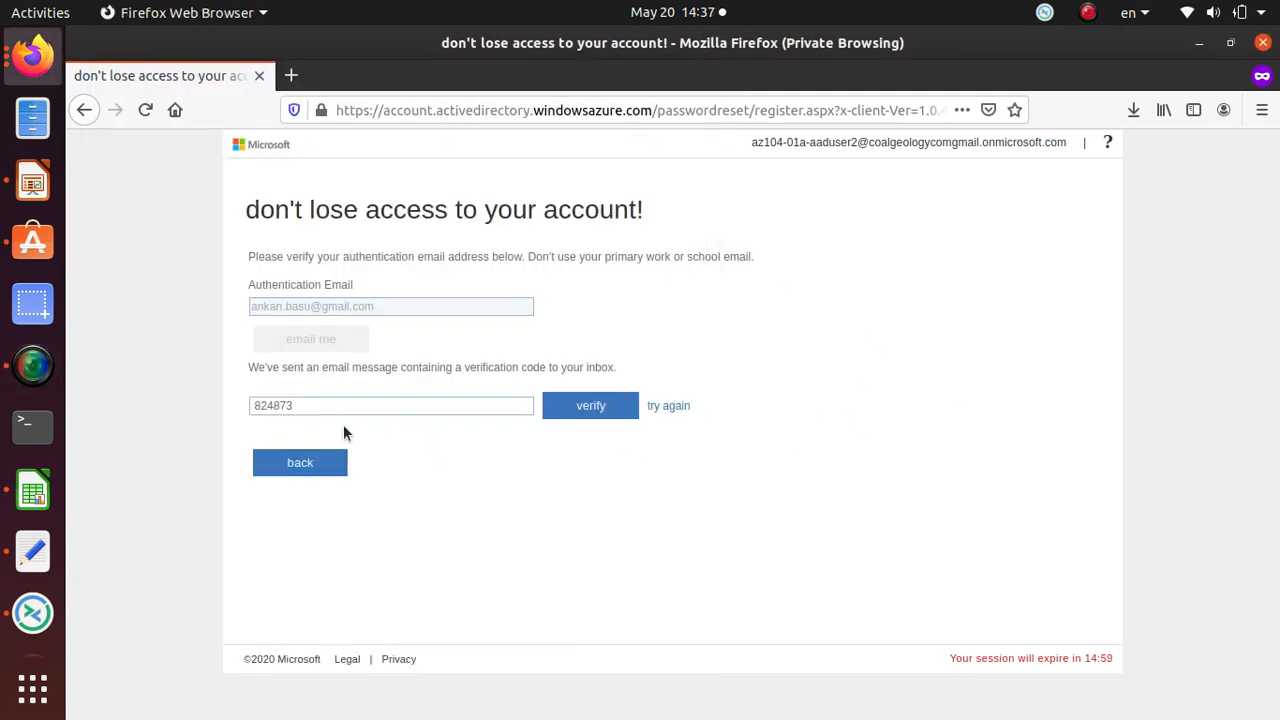
pyautogui.click(597, 410)
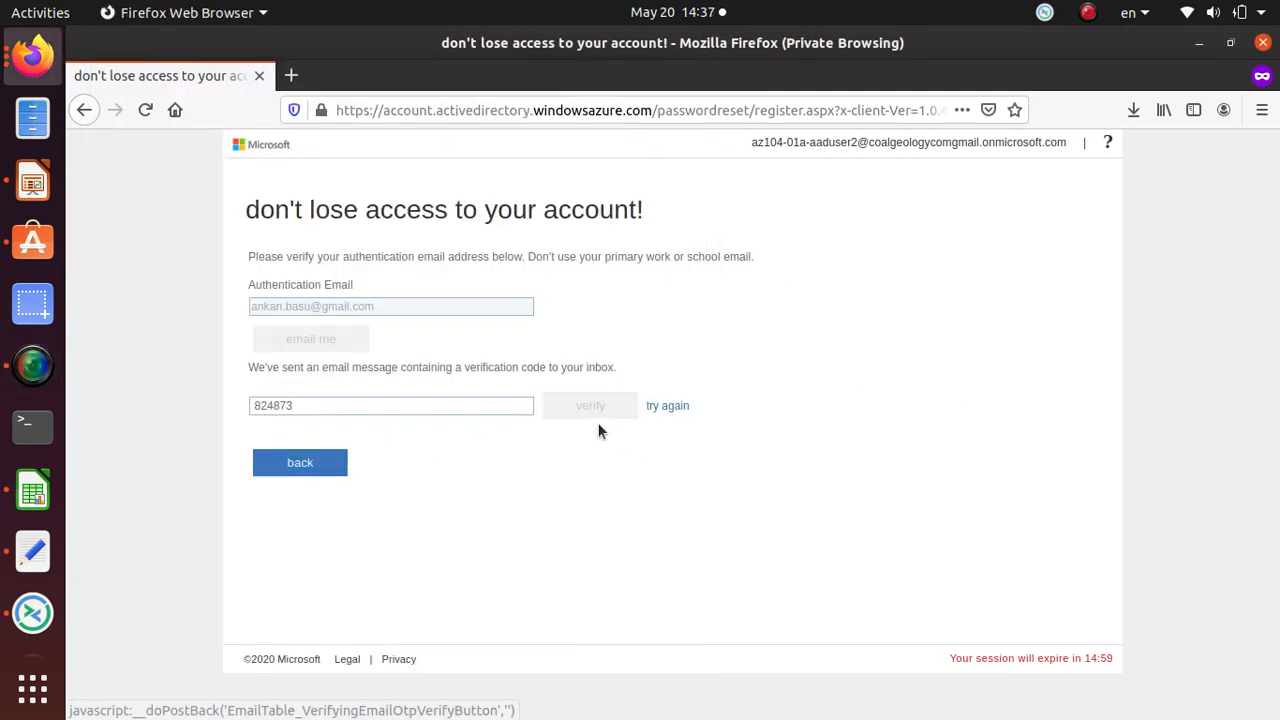
pyautogui.click(305, 381)
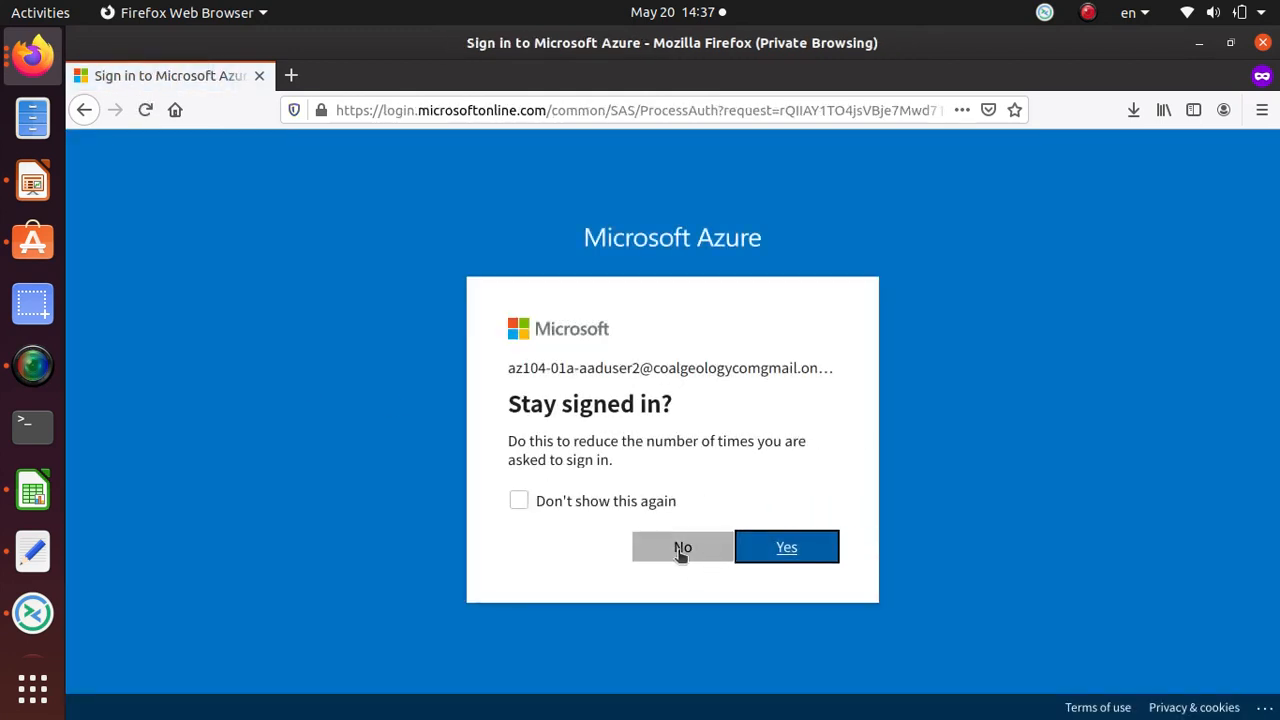
# Step: Answer No to 'Stay signed in?' and choose the aaduser2 account to reach the portal home
pyautogui.click(680, 554)
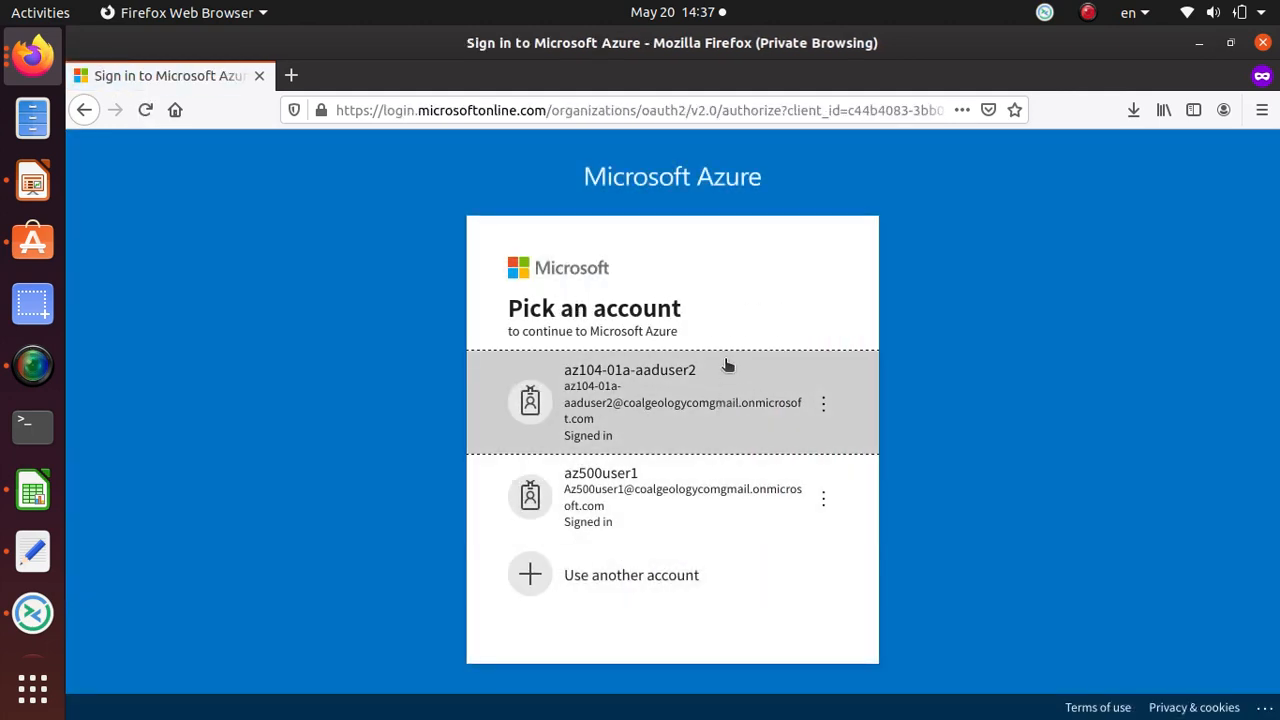
pyautogui.click(686, 396)
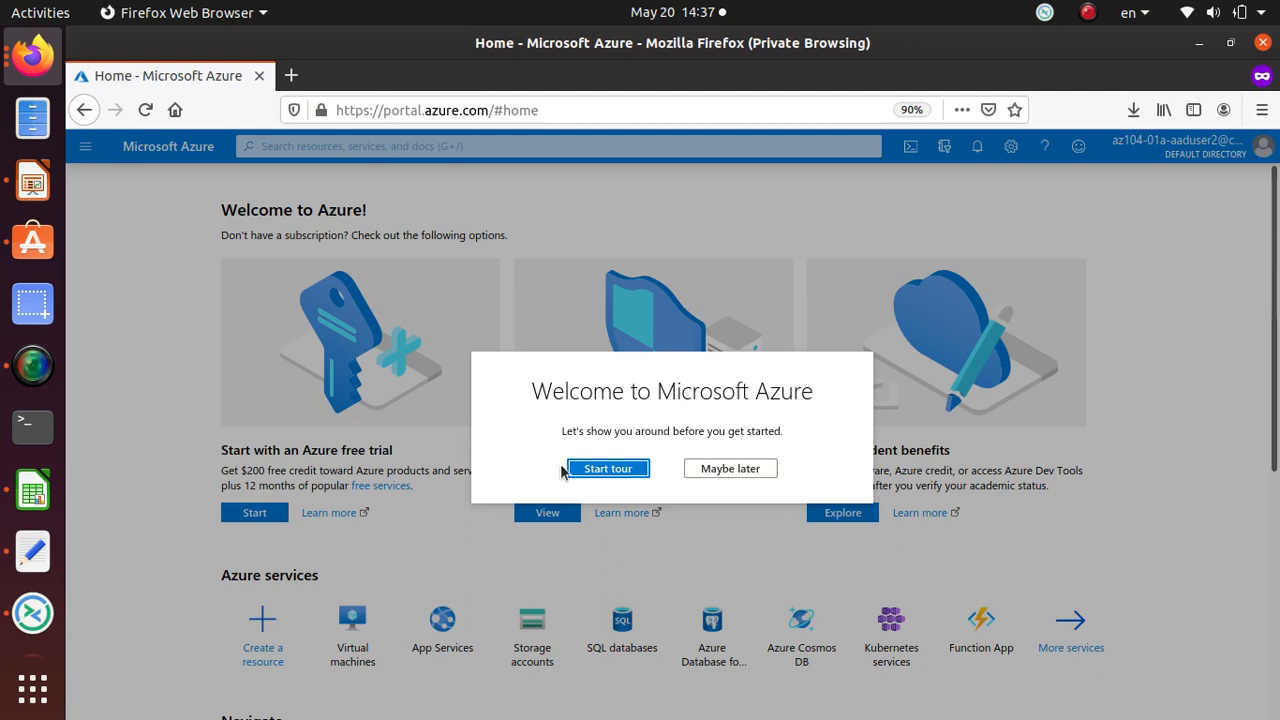
# Step: Choose 'Maybe later' on the welcome tour and switch back to the Additional security verification window
pyautogui.click(717, 472)
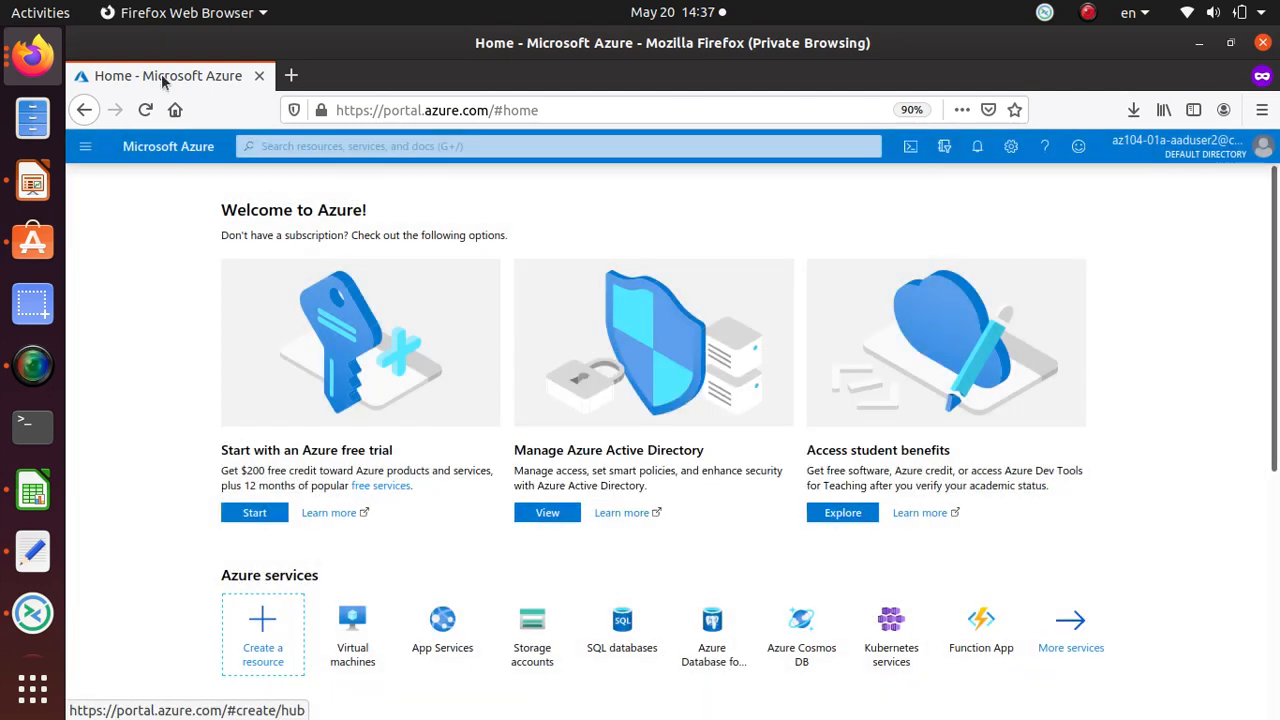
pyautogui.click(43, 62)
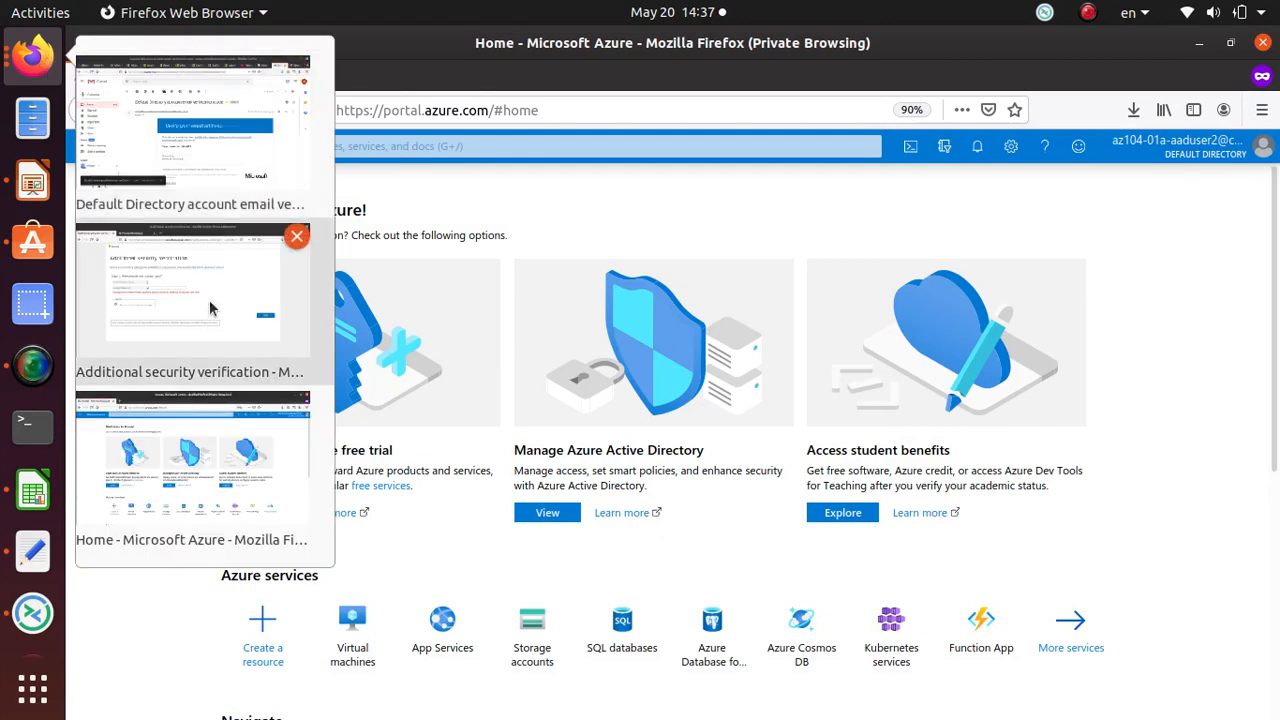
pyautogui.click(166, 270)
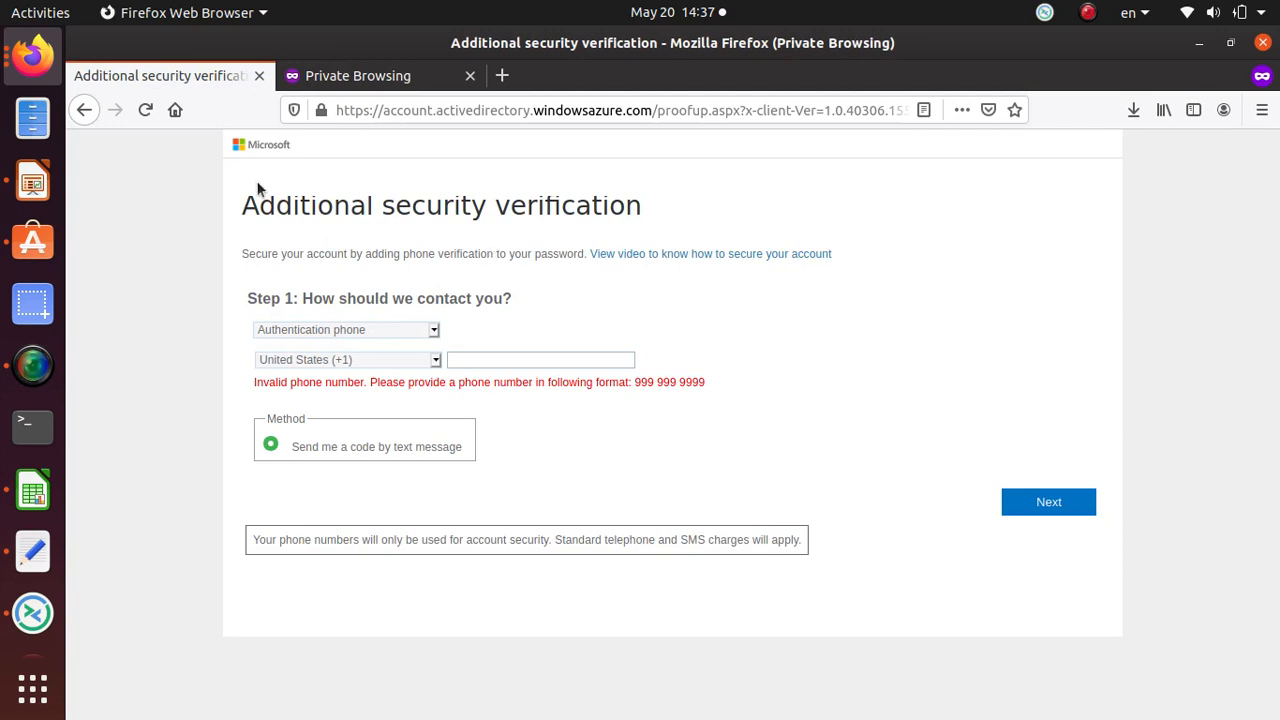
pyautogui.click(34, 62)
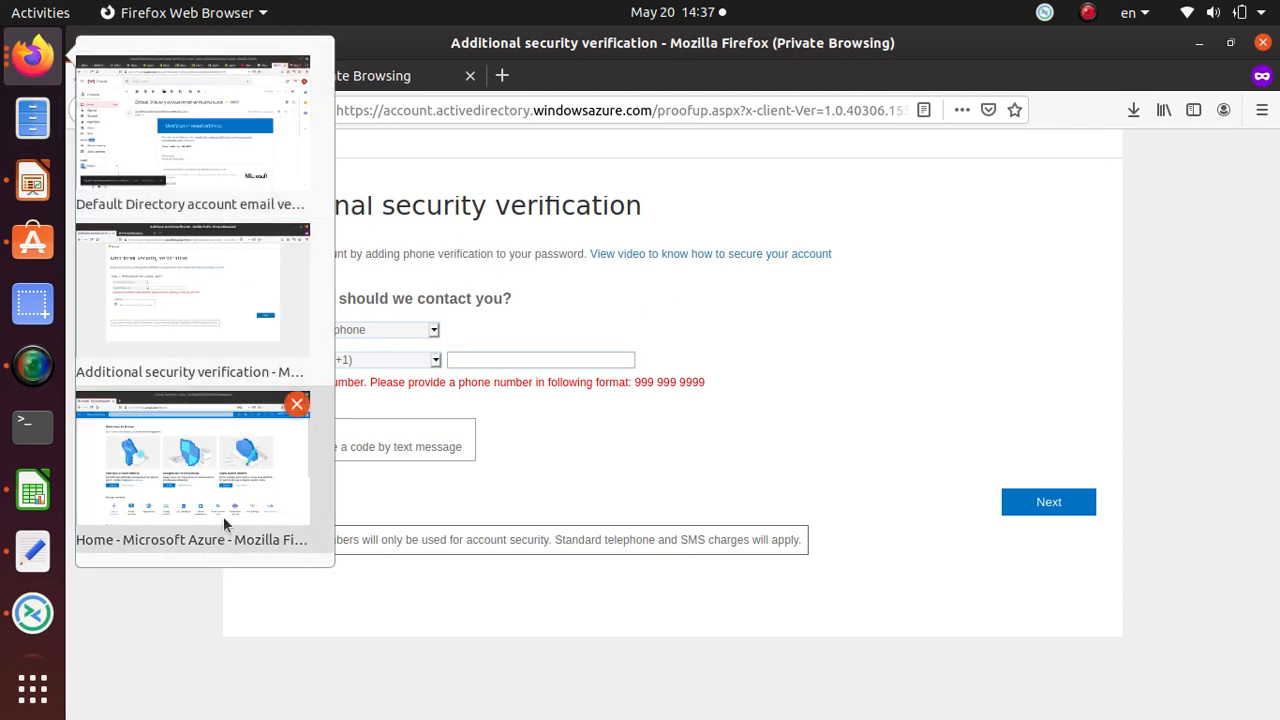
# Step: Check the emailed verification code in Gmail, then return to aaduser2's Azure profile showing the password reset
pyautogui.click(165, 162)
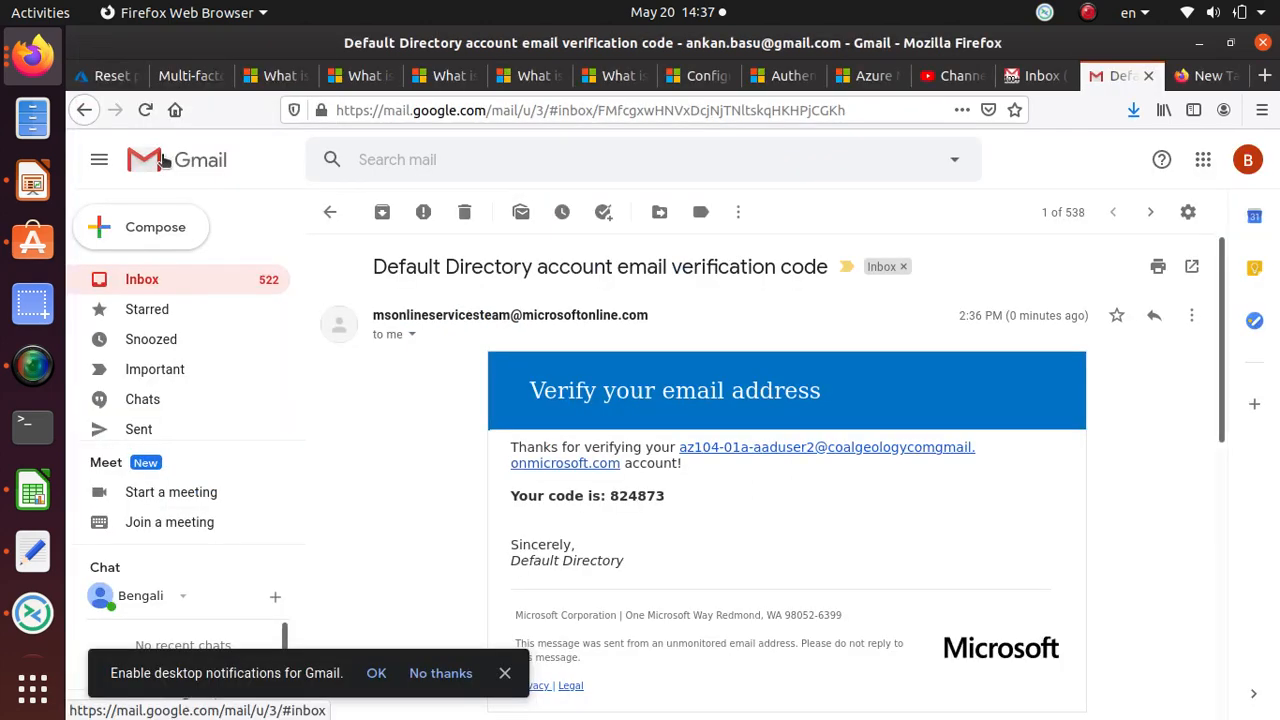
pyautogui.click(108, 75)
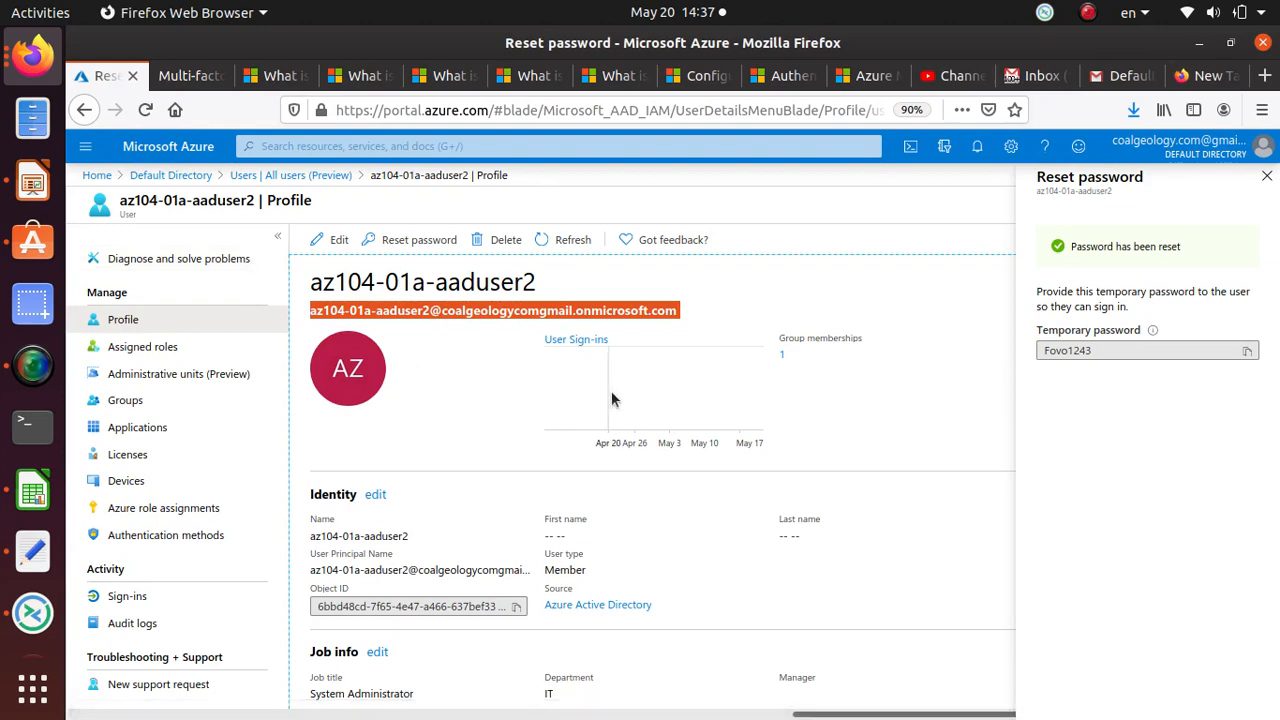
pyautogui.moveTo(313, 282); pyautogui.dragTo(563, 288)
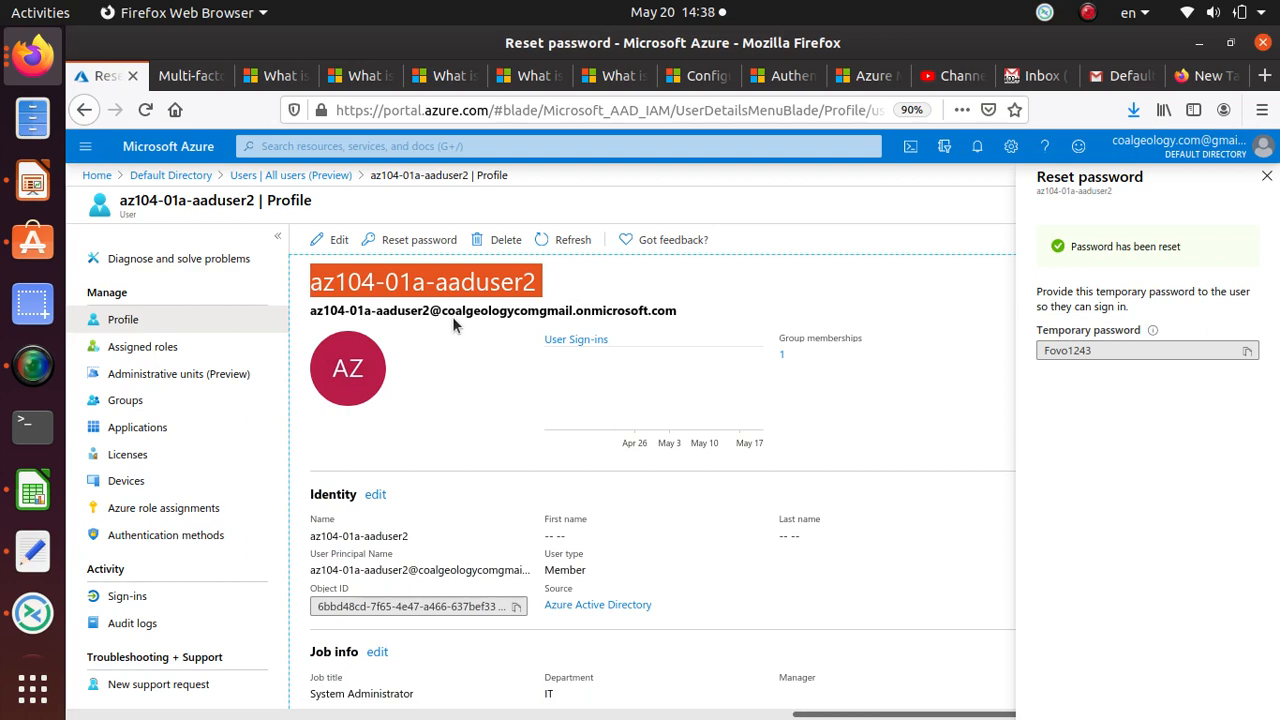
# Step: Search Azure for 'condit' and open Azure AD Conditional Access
pyautogui.click(365, 147)
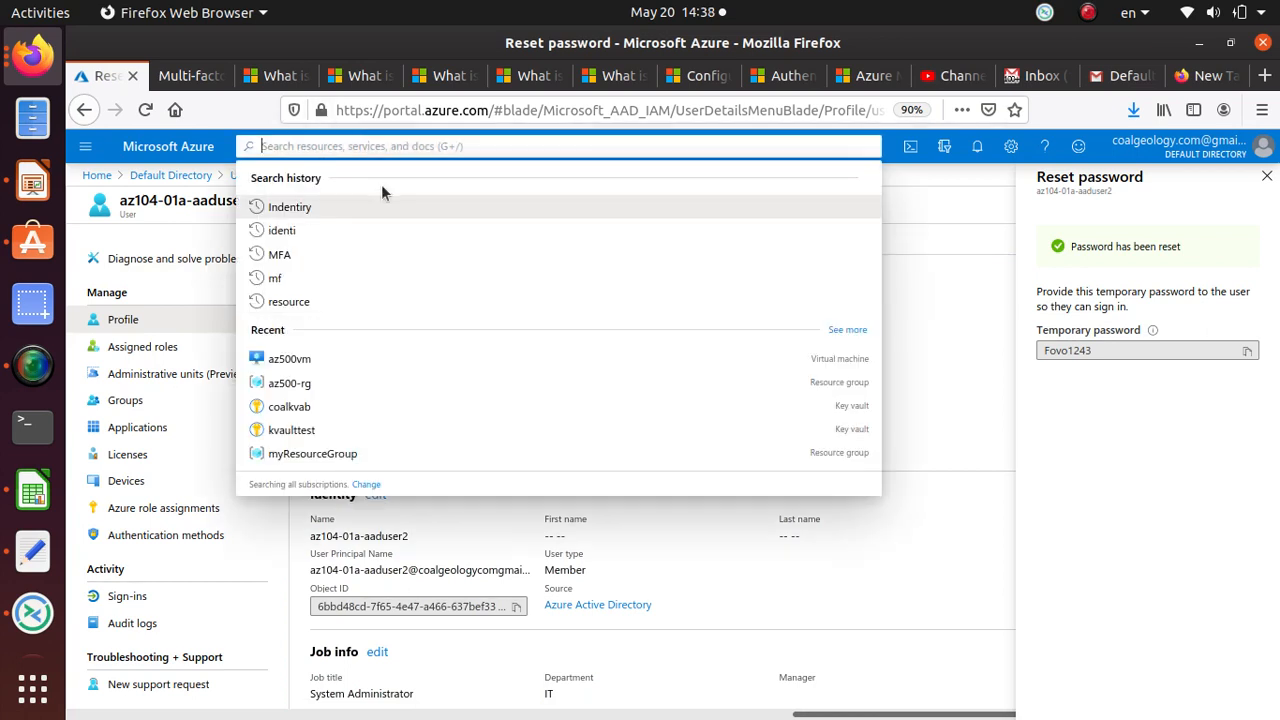
pyautogui.write('con')
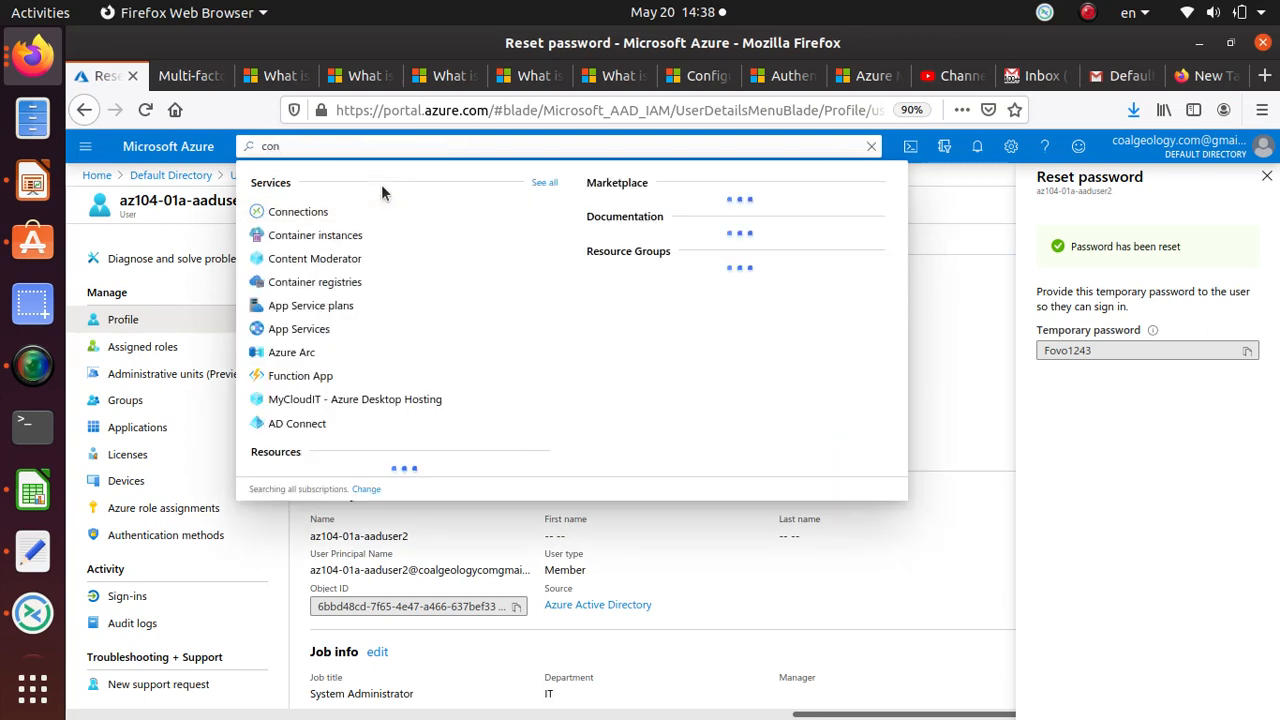
pyautogui.write('dit')
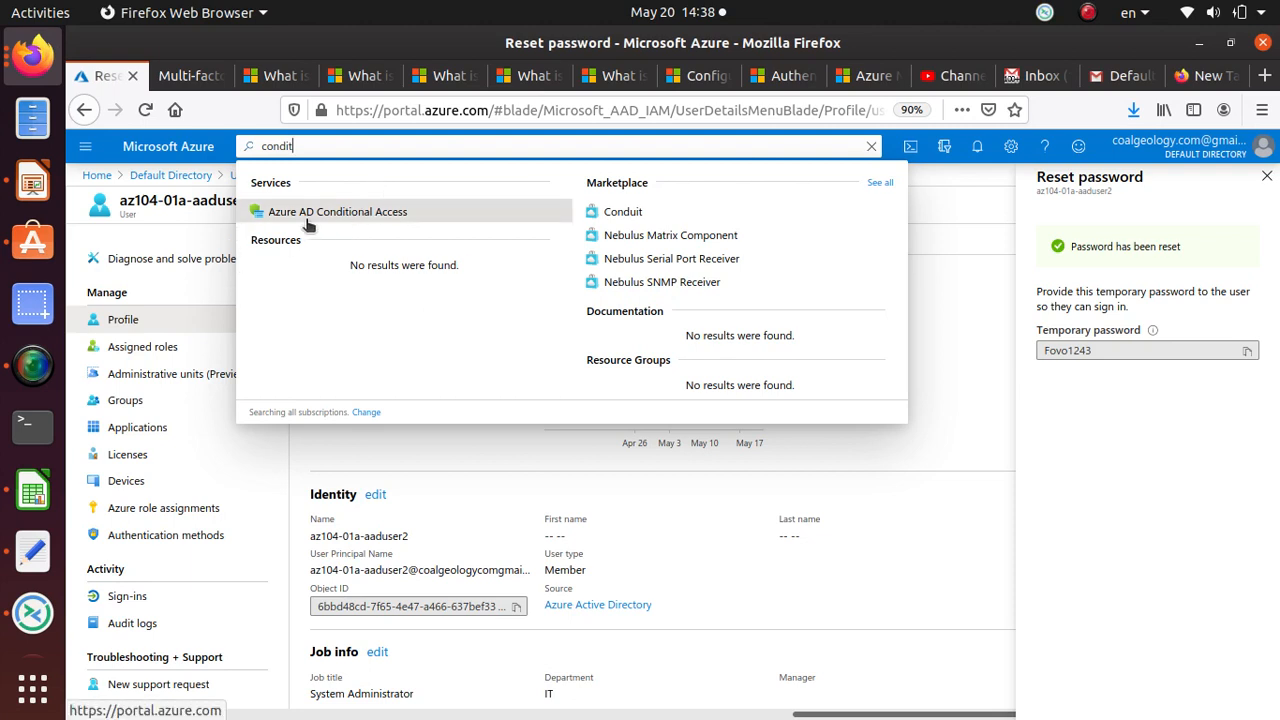
pyautogui.click(398, 213)
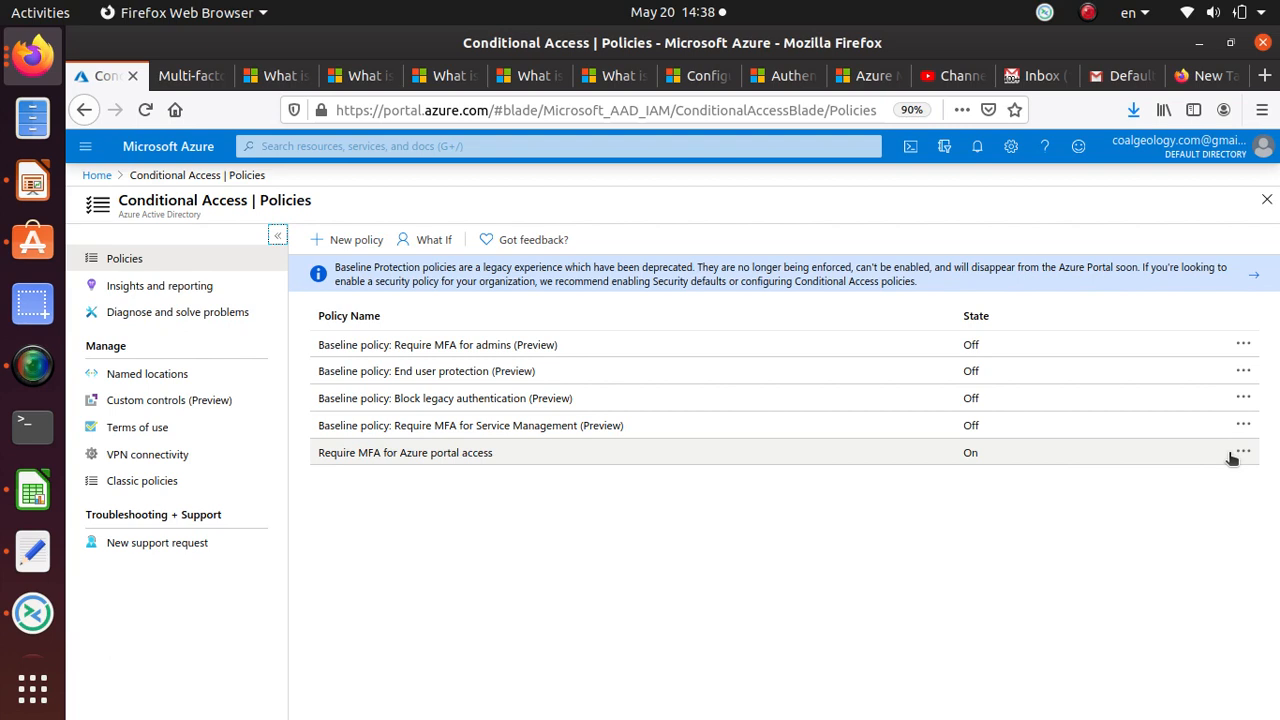
# Step: Start a new Conditional Access policy that includes only the user az104-01a-aaduser2
pyautogui.click(349, 243)
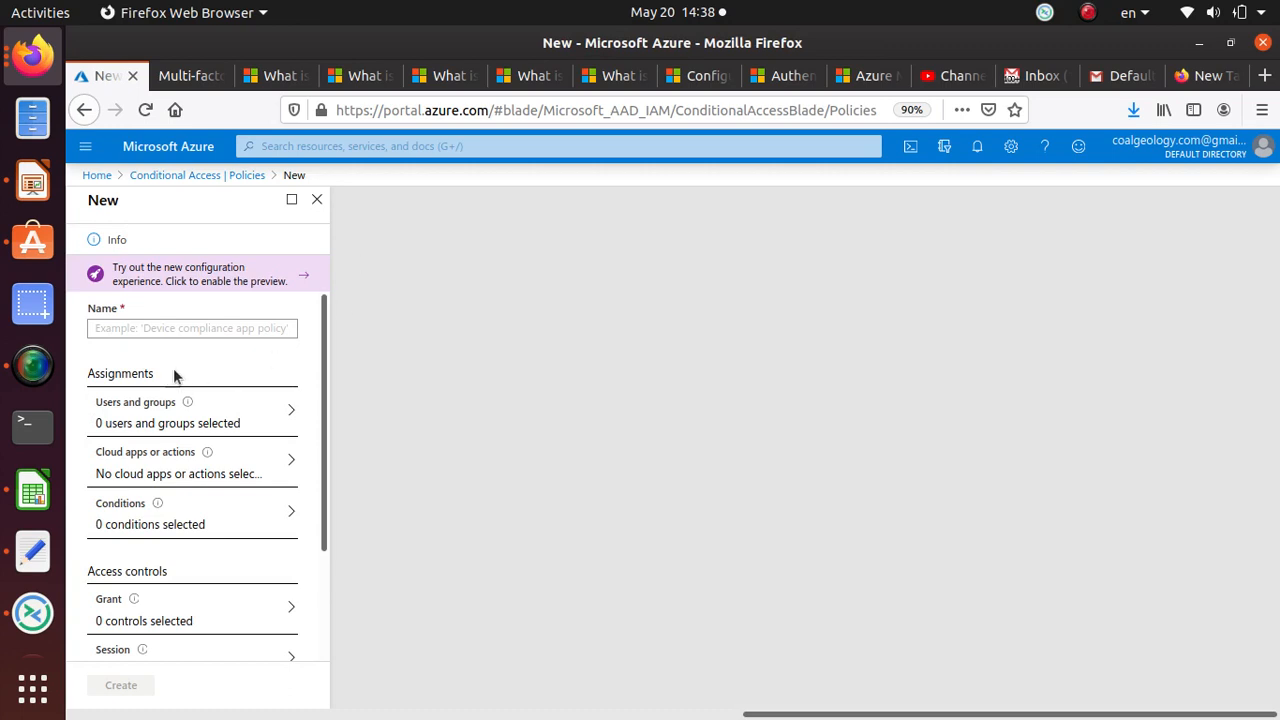
pyautogui.click(171, 333)
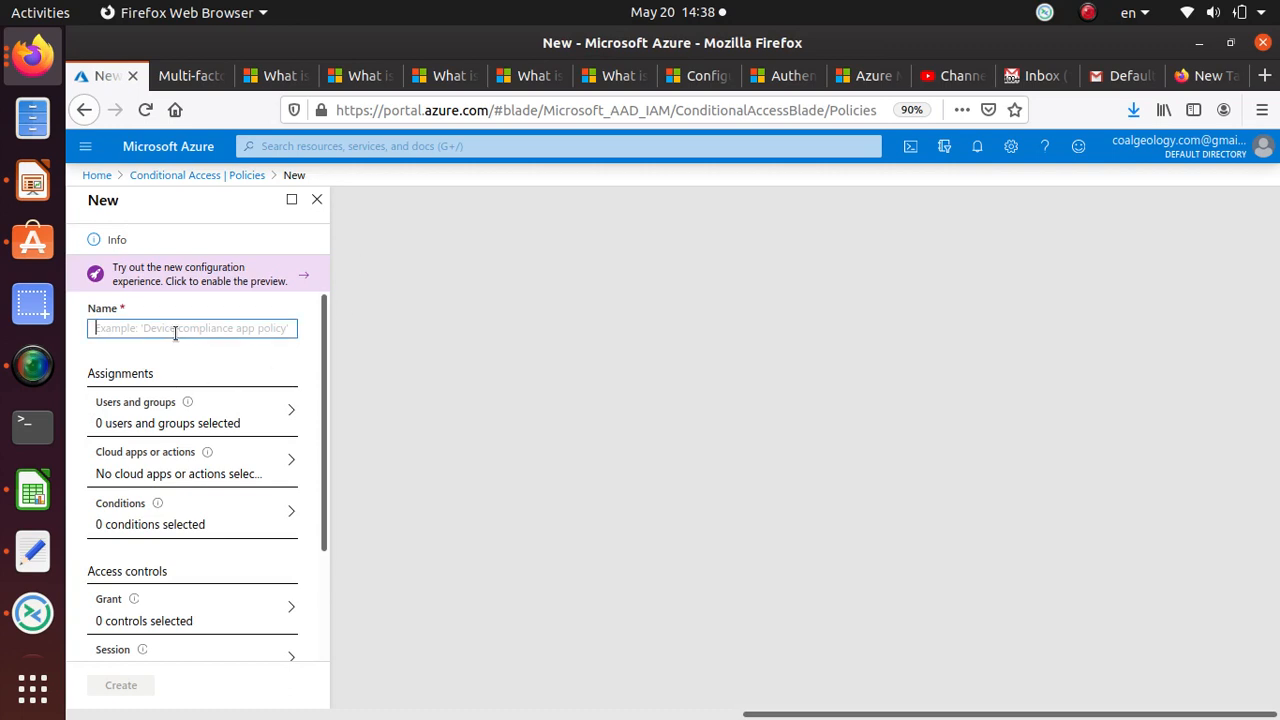
pyautogui.click(240, 422)
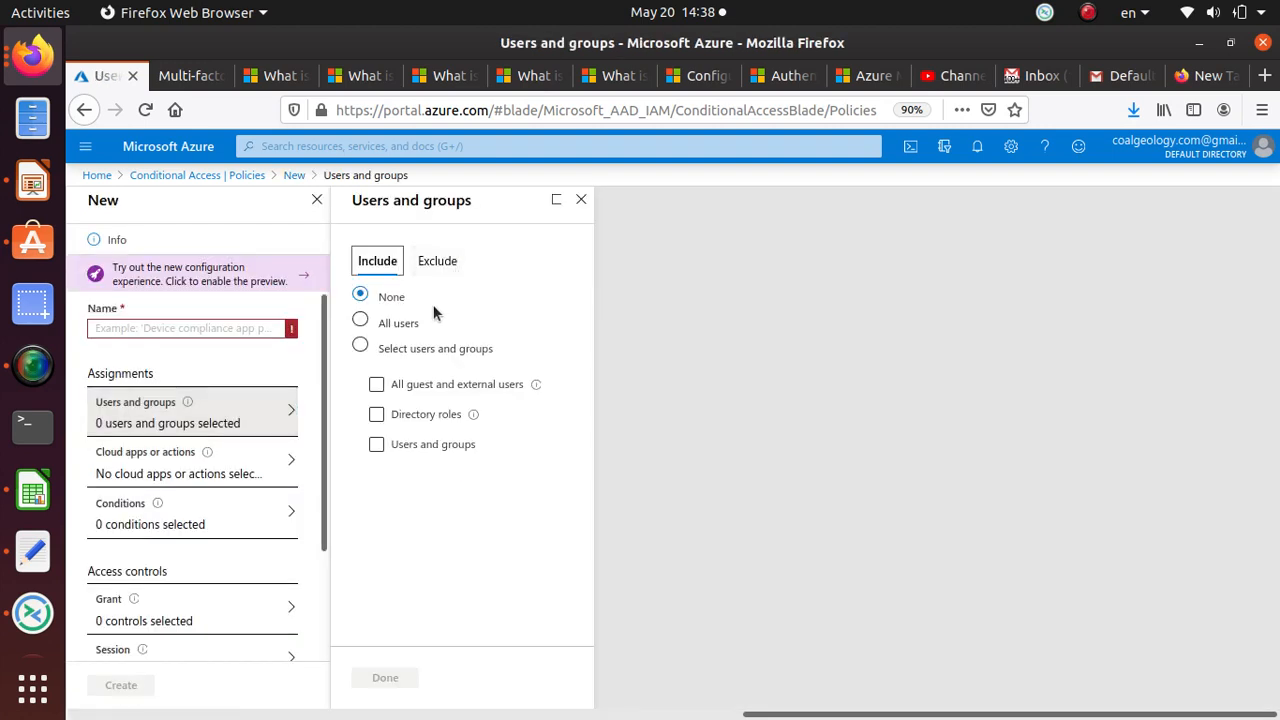
pyautogui.click(403, 348)
pyautogui.click(396, 389)
pyautogui.click(465, 387)
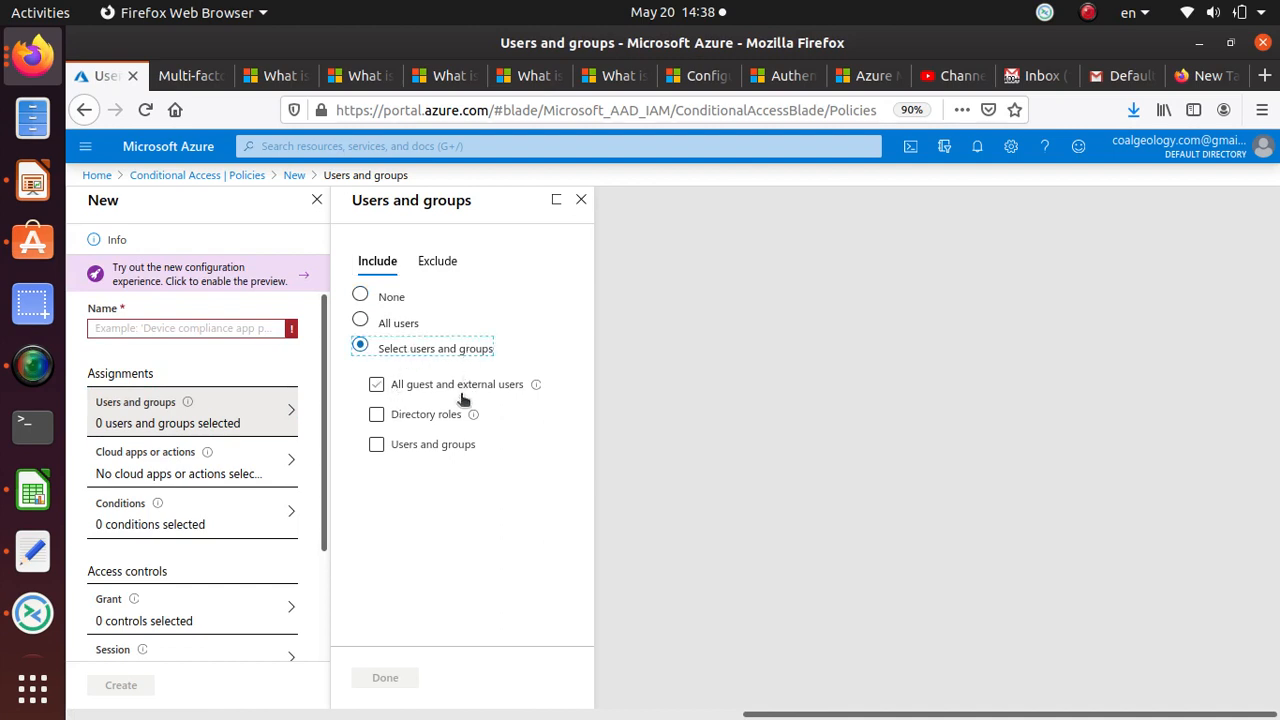
pyautogui.click(427, 451)
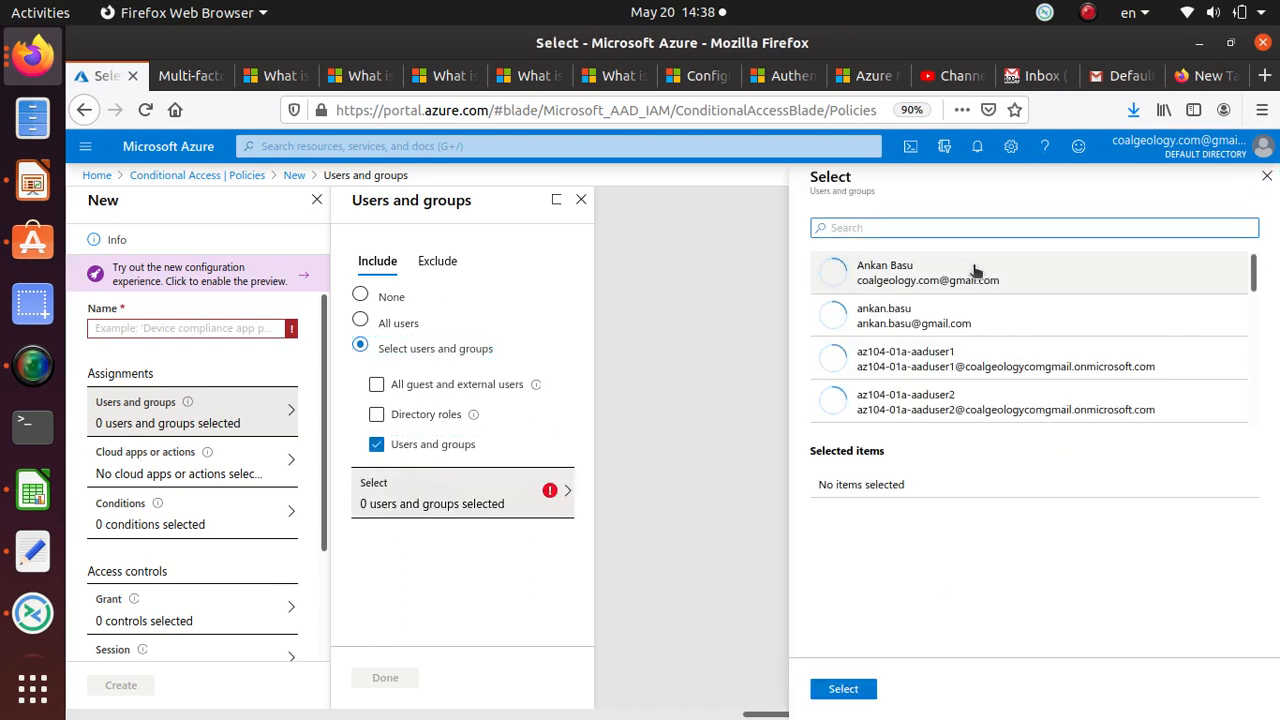
pyautogui.click(973, 398)
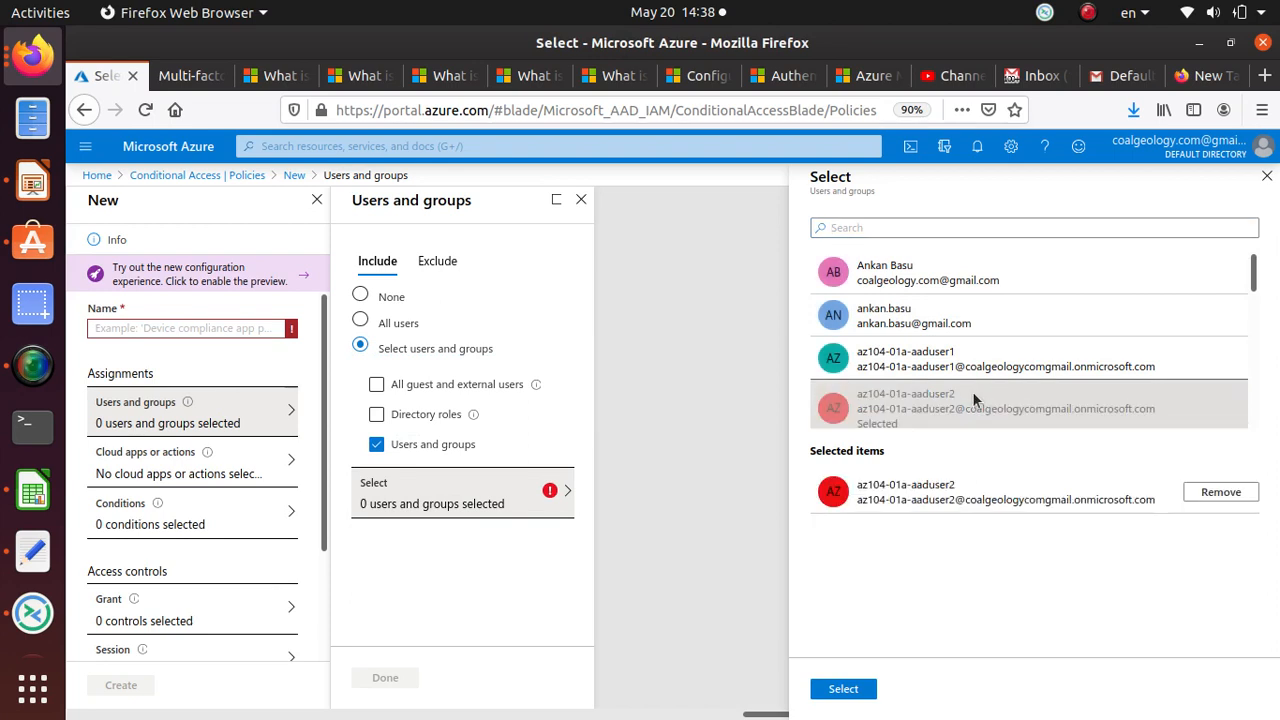
pyautogui.click(858, 690)
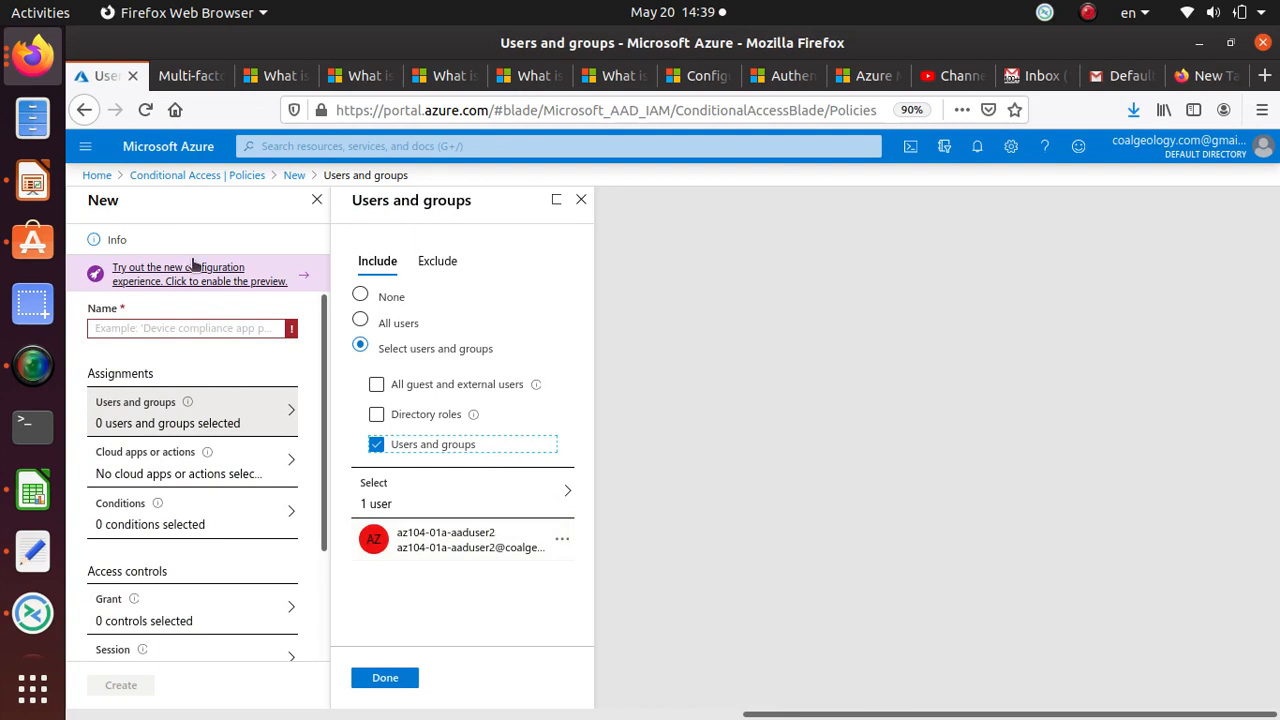
# Step: Name the policy MFA-adduser2-Azure and confirm the user selection
pyautogui.click(184, 328)
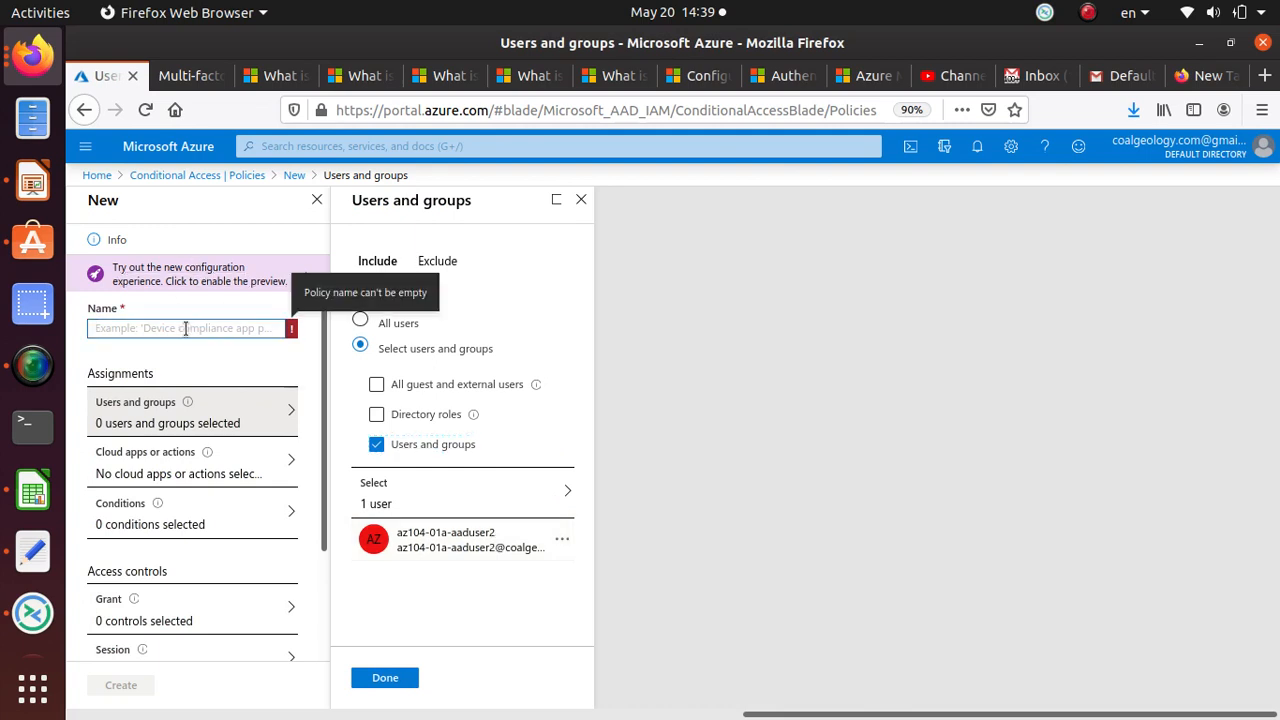
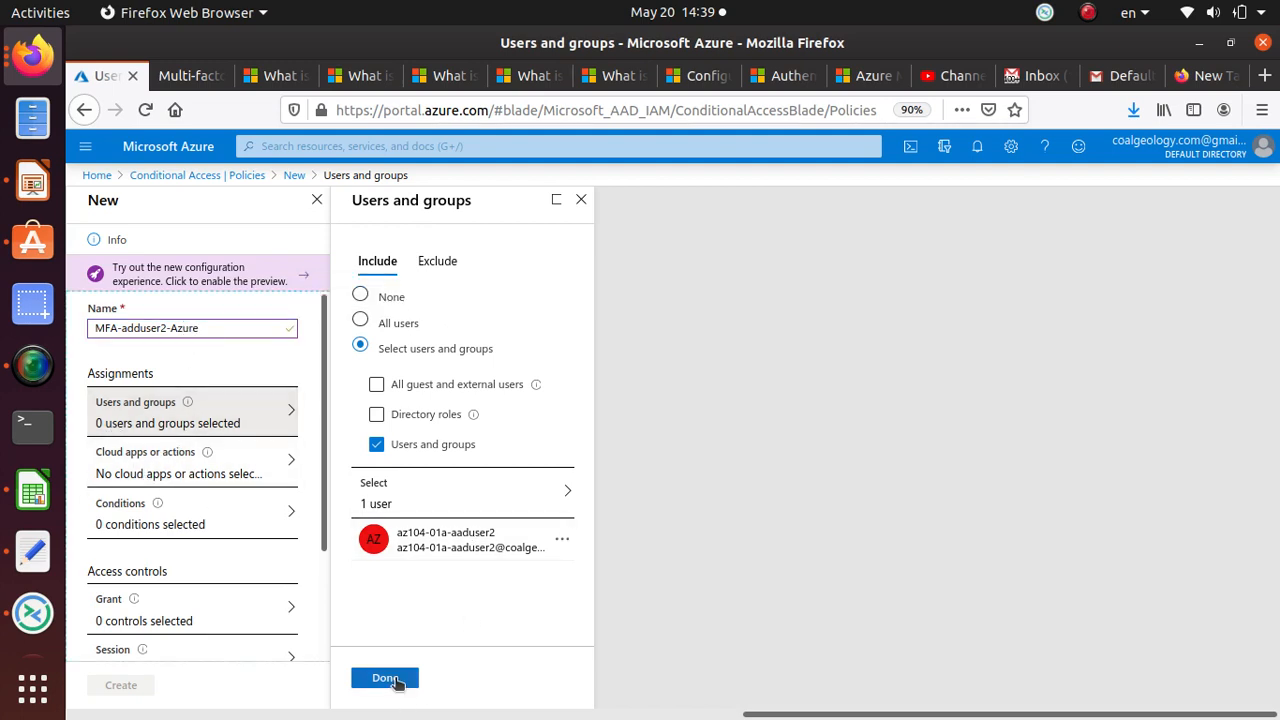
pyautogui.click(392, 680)
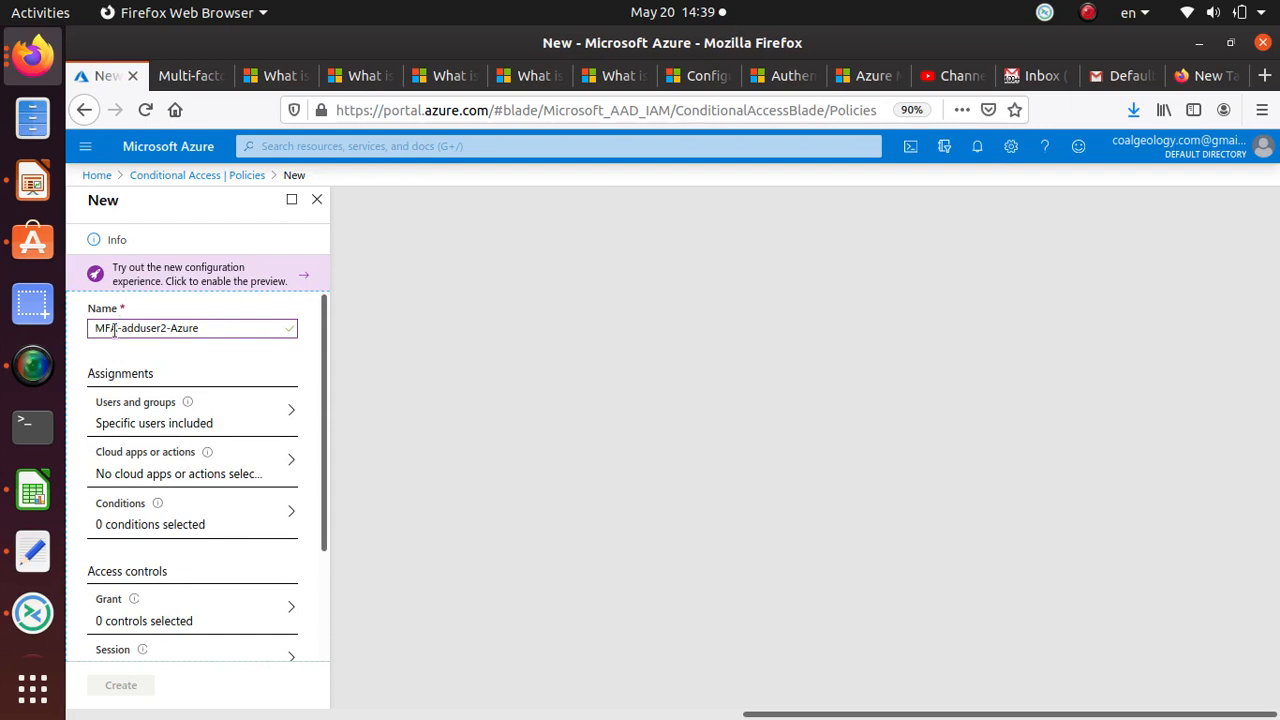
# Step: Switch cloud apps to Select apps and tick Microsoft Azure Management
pyautogui.click(222, 474)
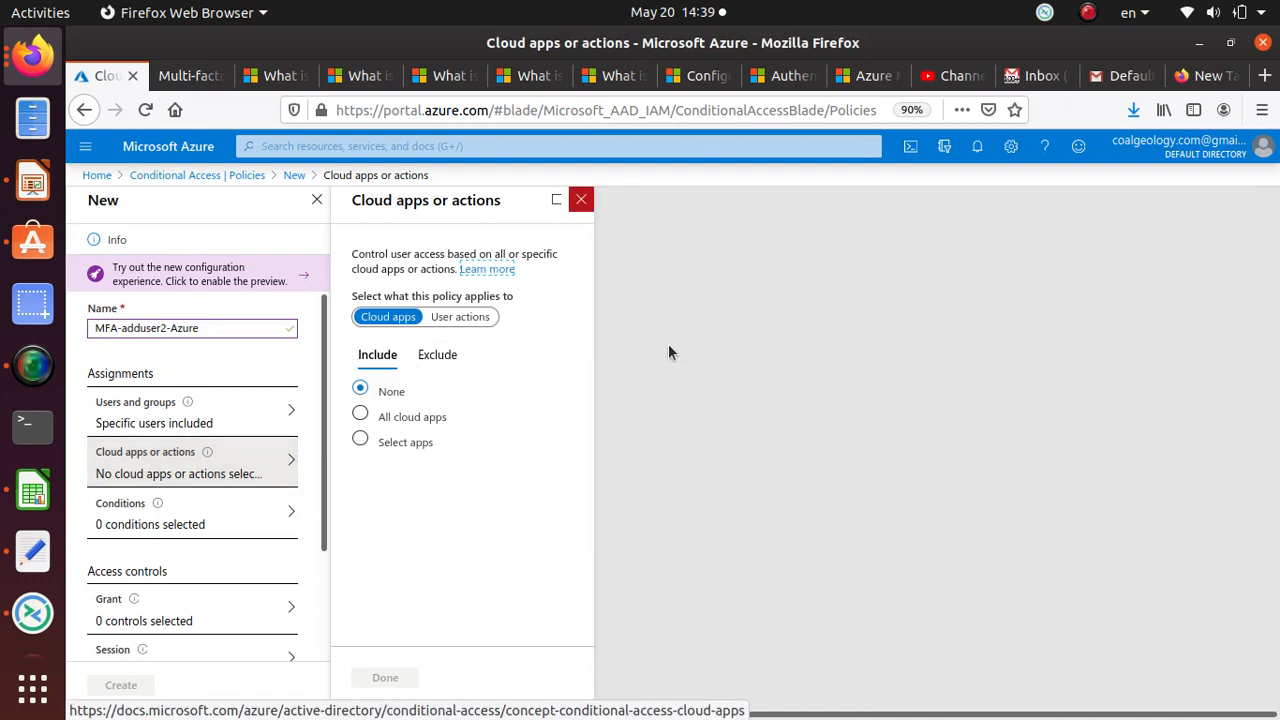
pyautogui.click(362, 441)
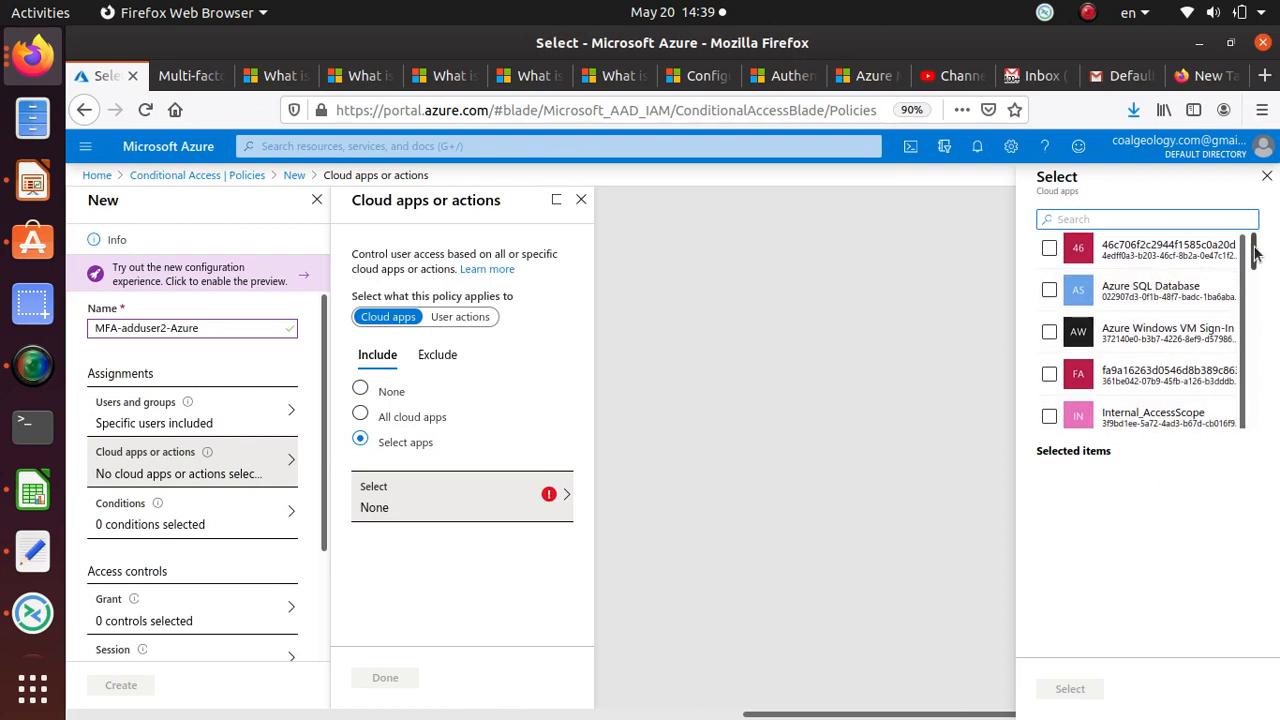
pyautogui.moveTo(1254, 250); pyautogui.dragTo(1256, 286)
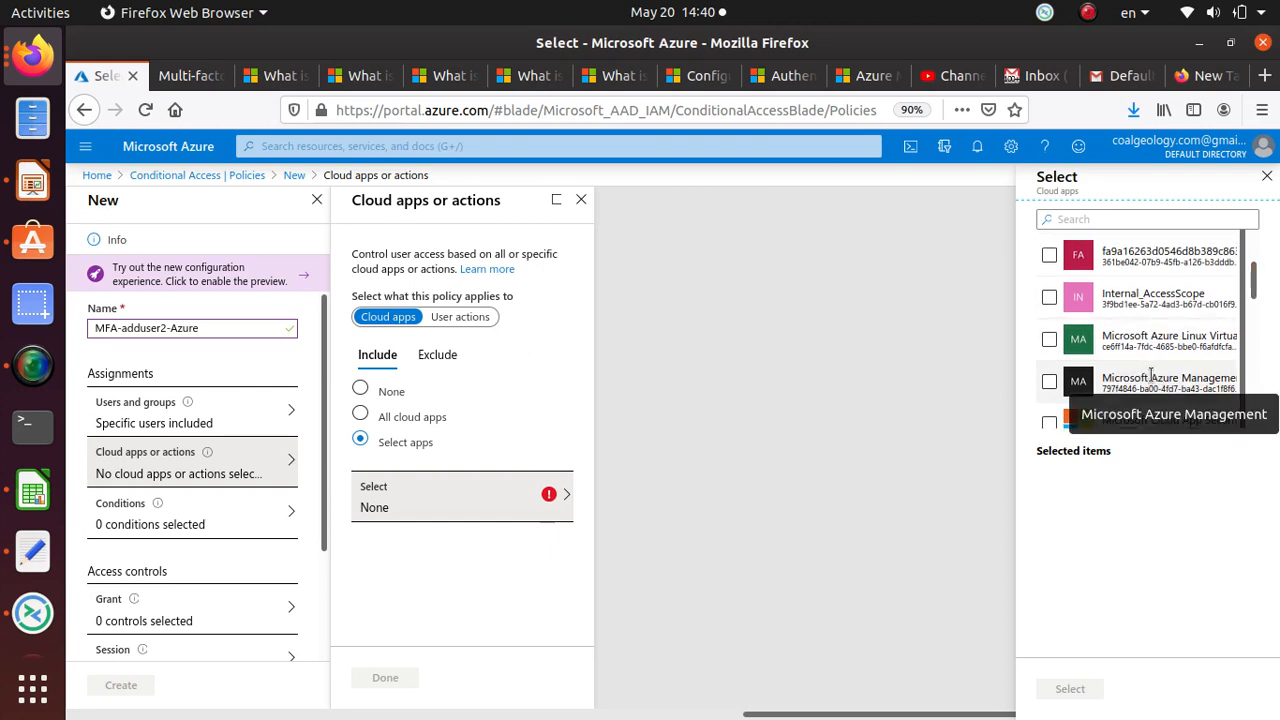
pyautogui.scroll(2, 1187, 308)
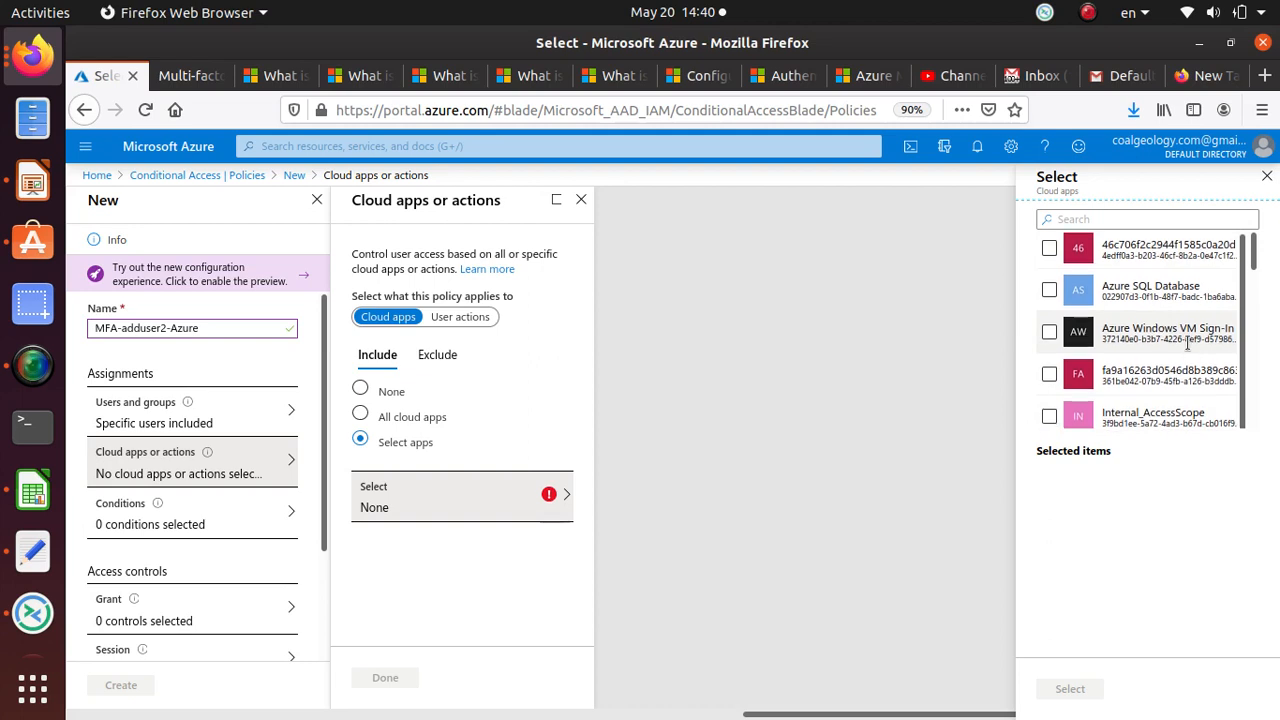
pyautogui.scroll(-2, 1184, 360)
pyautogui.scroll(-1, 1182, 372)
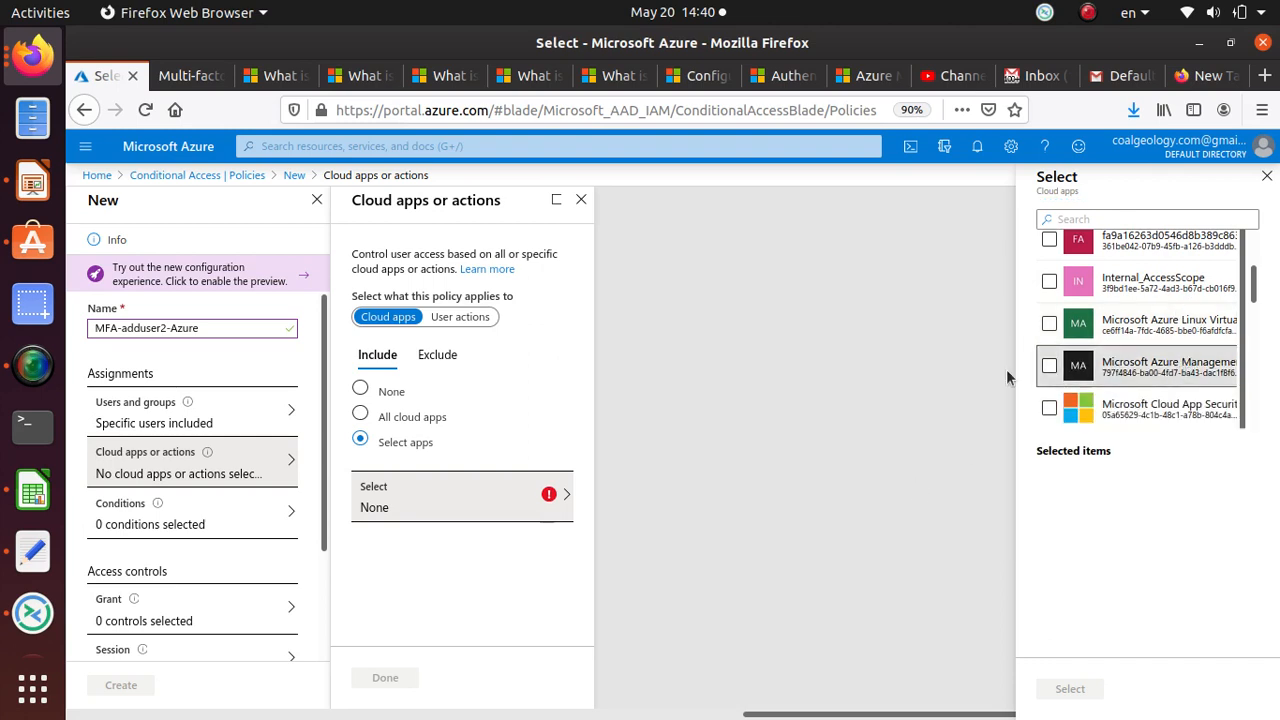
pyautogui.click(1050, 367)
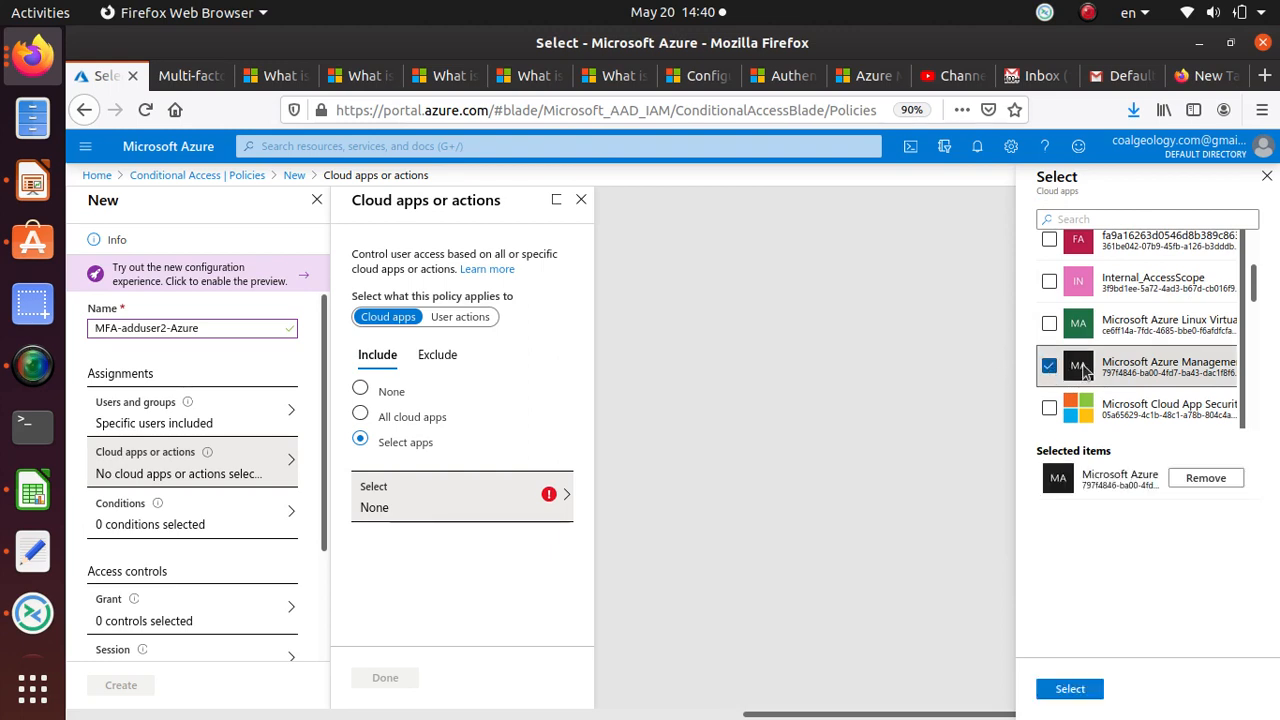
# Step: Confirm Microsoft Azure Management as the policy's only included cloud app
pyautogui.scroll(-2, 1050, 360)
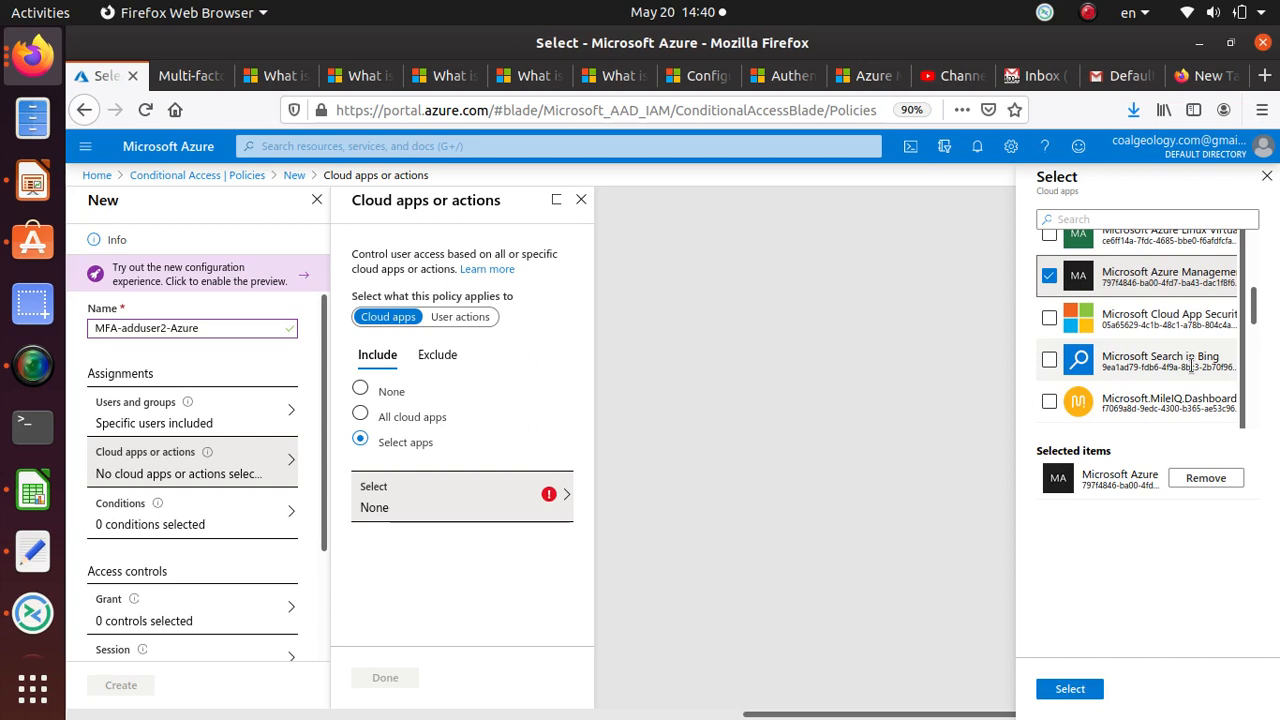
pyautogui.scroll(-2, 1190, 366)
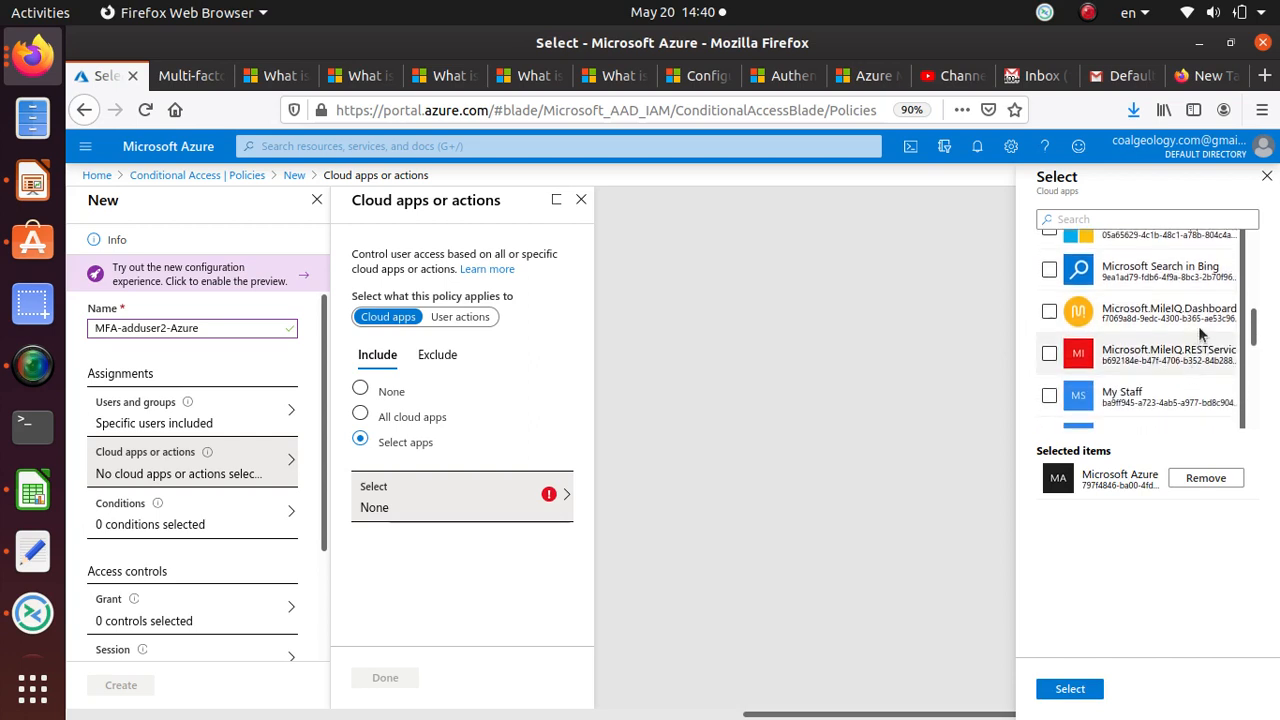
pyautogui.scroll(-1, 1206, 350)
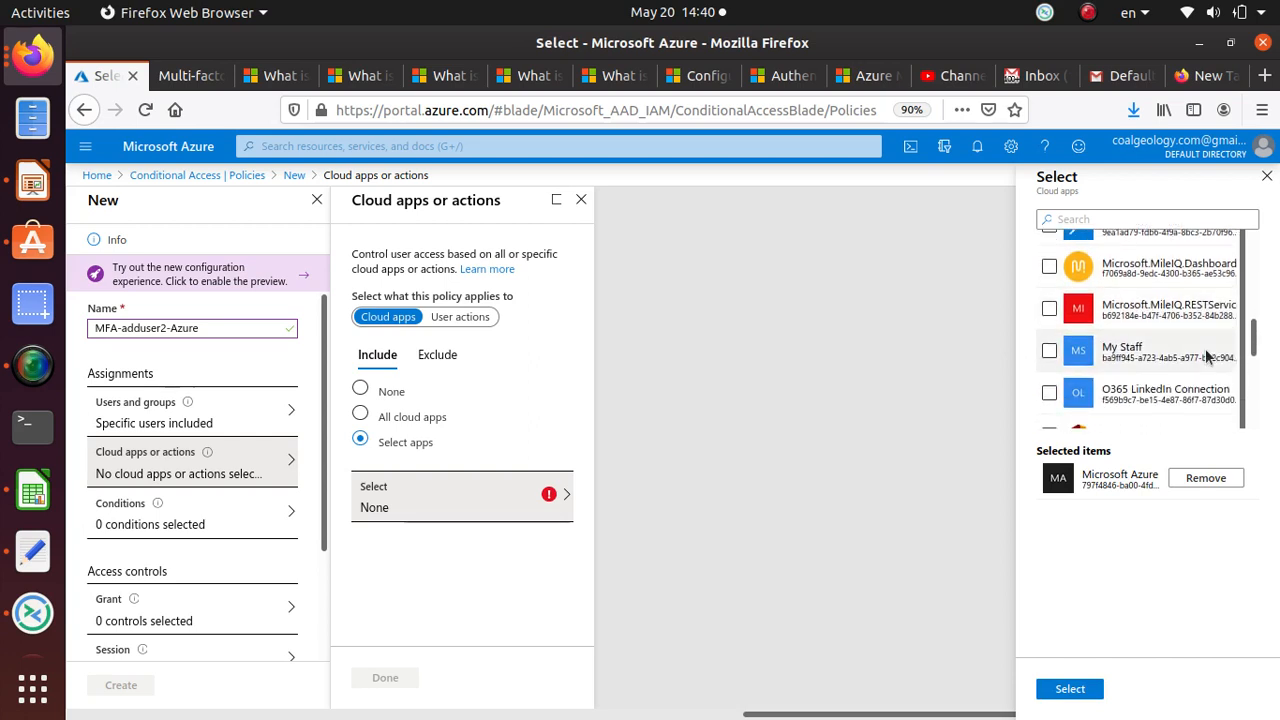
pyautogui.scroll(-3, 1206, 350)
pyautogui.scroll(-6, 1206, 350)
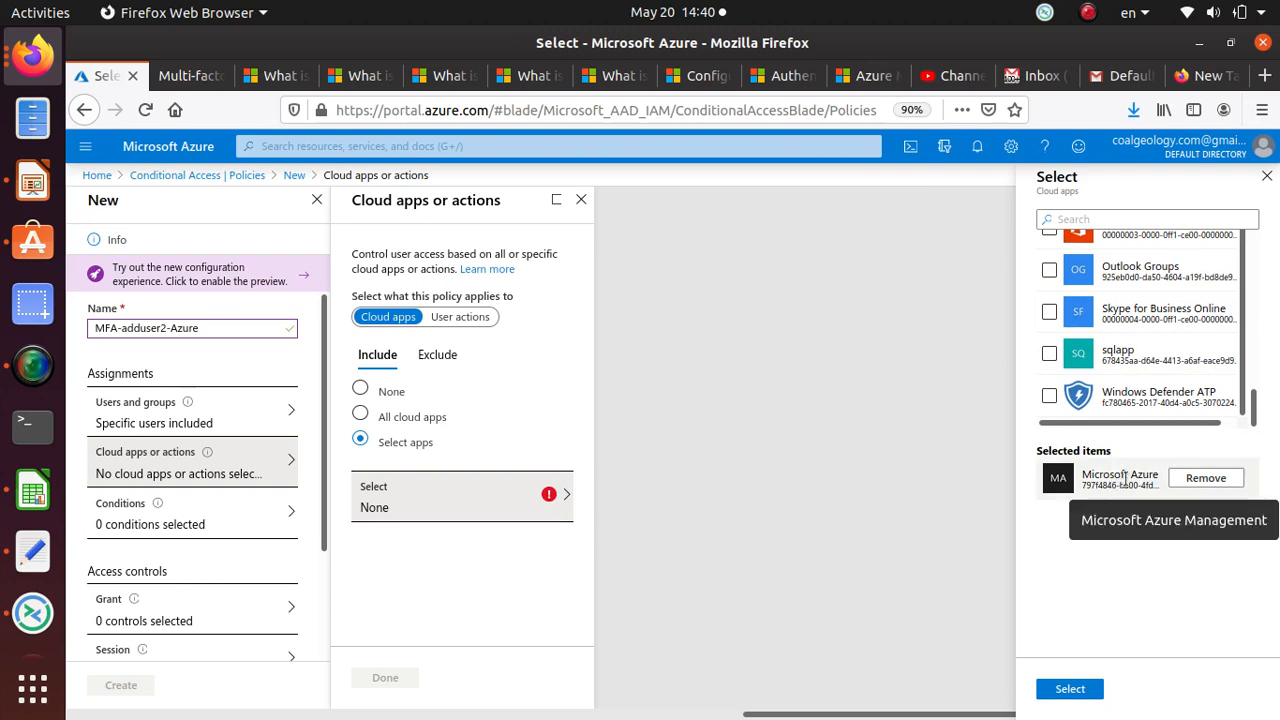
pyautogui.click(1080, 690)
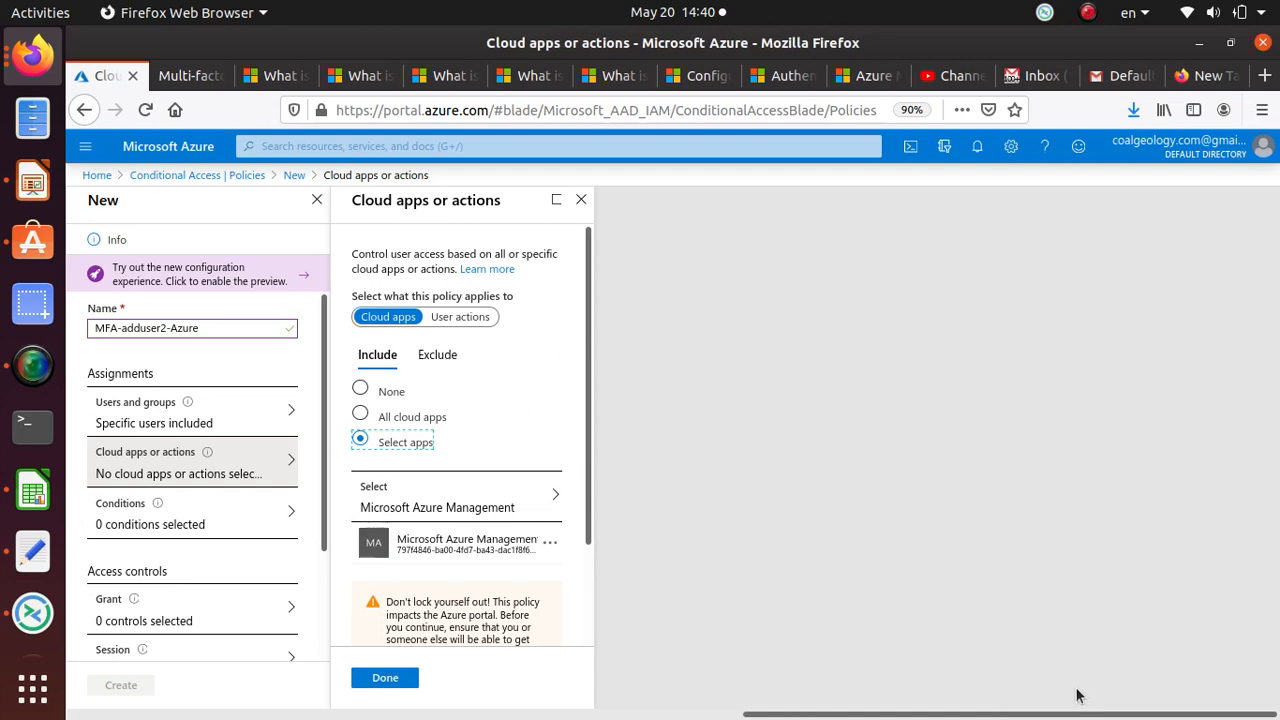
pyautogui.scroll(-2, 475, 590)
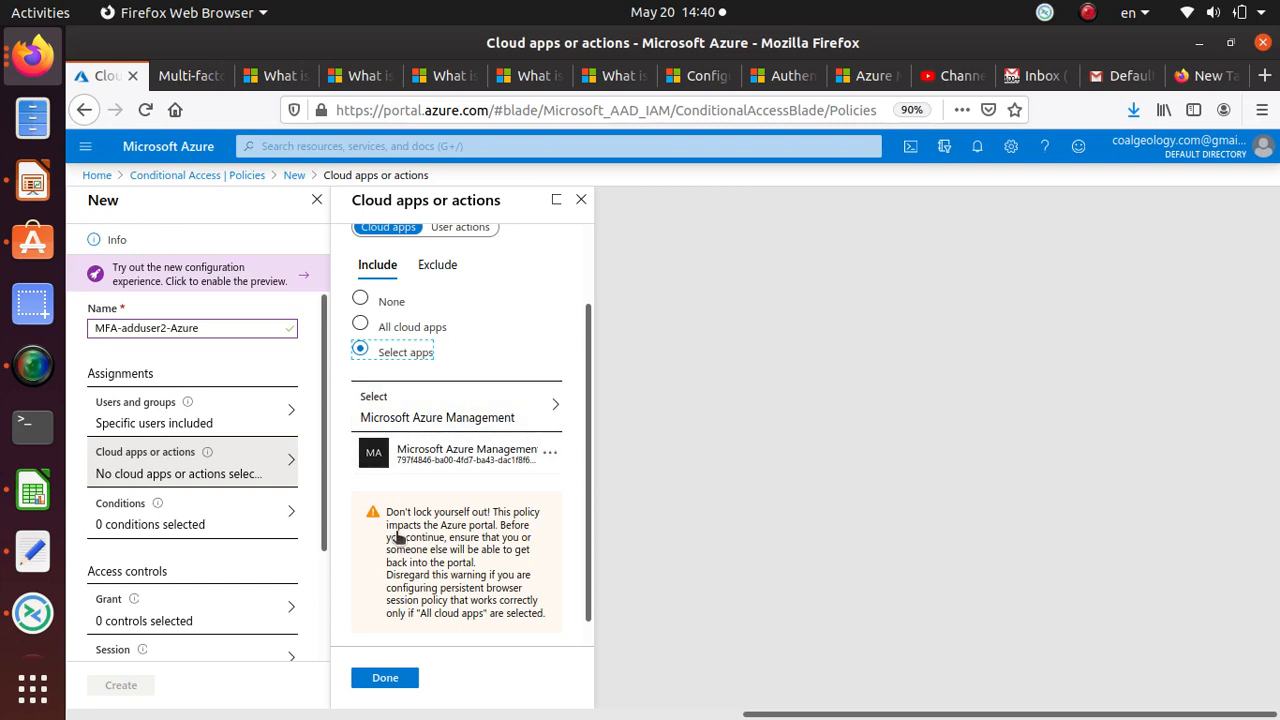
pyautogui.scroll(-1, 397, 538)
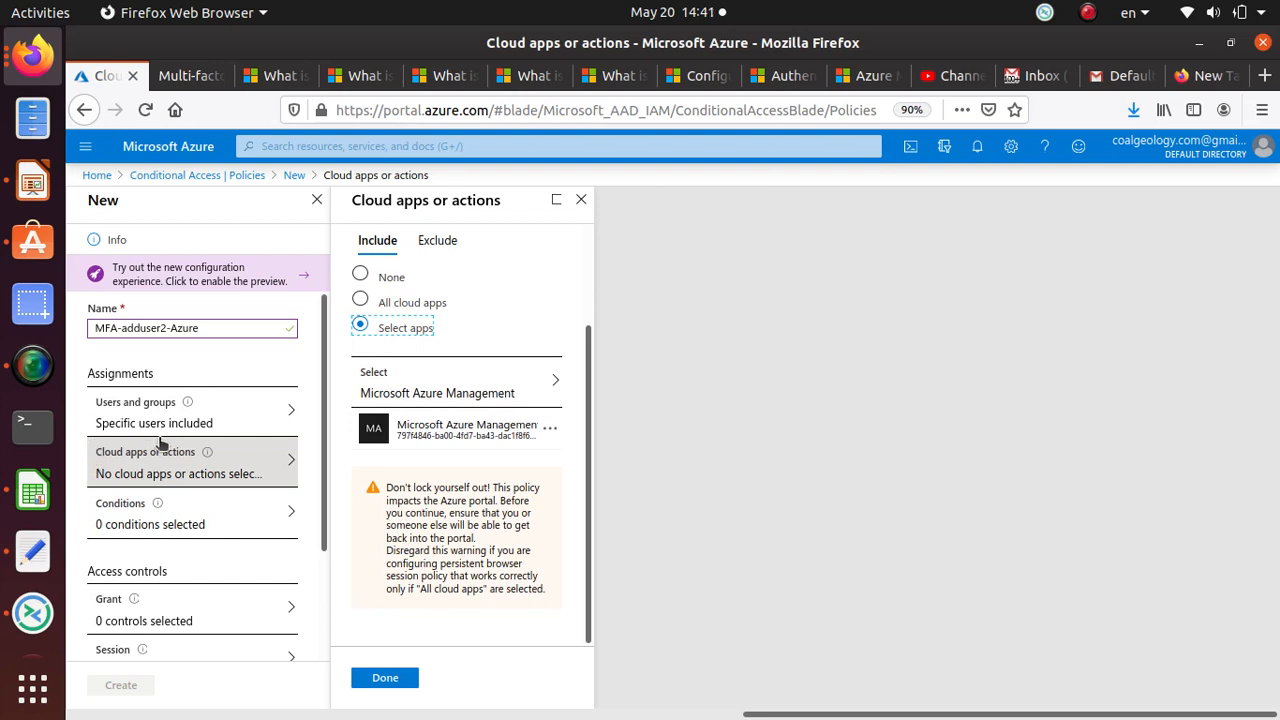
pyautogui.click(385, 678)
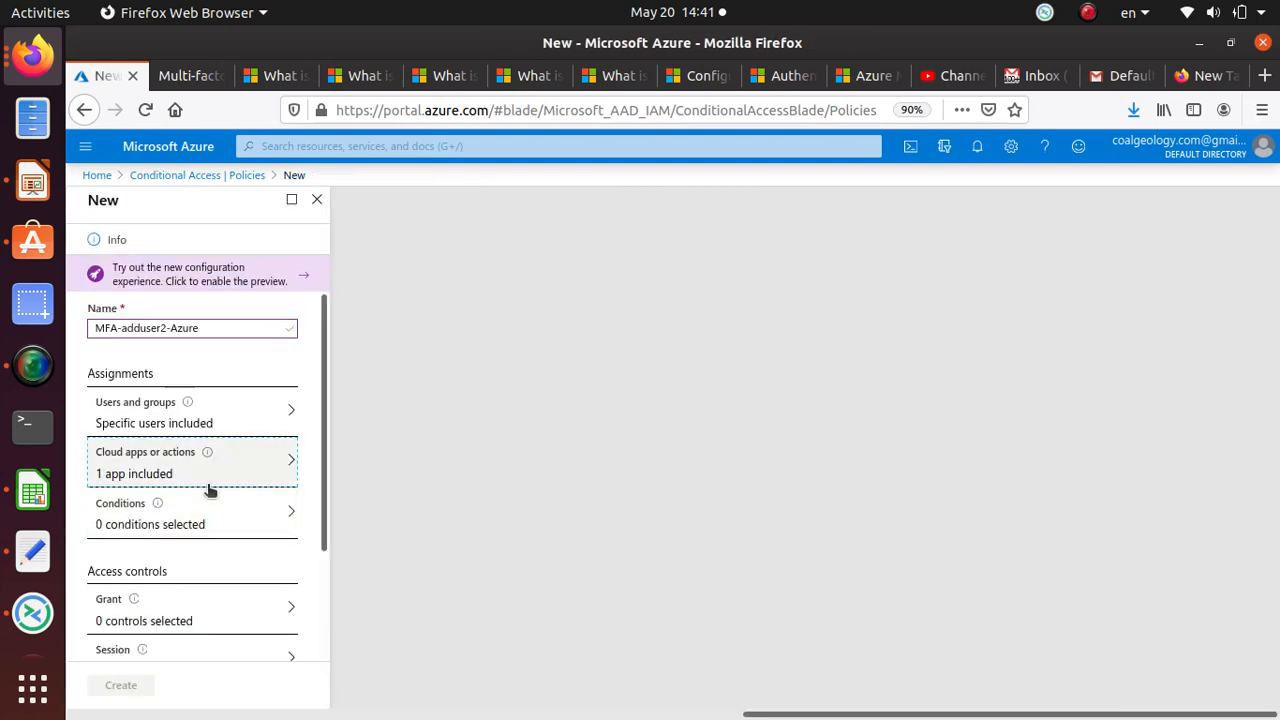
pyautogui.click(214, 517)
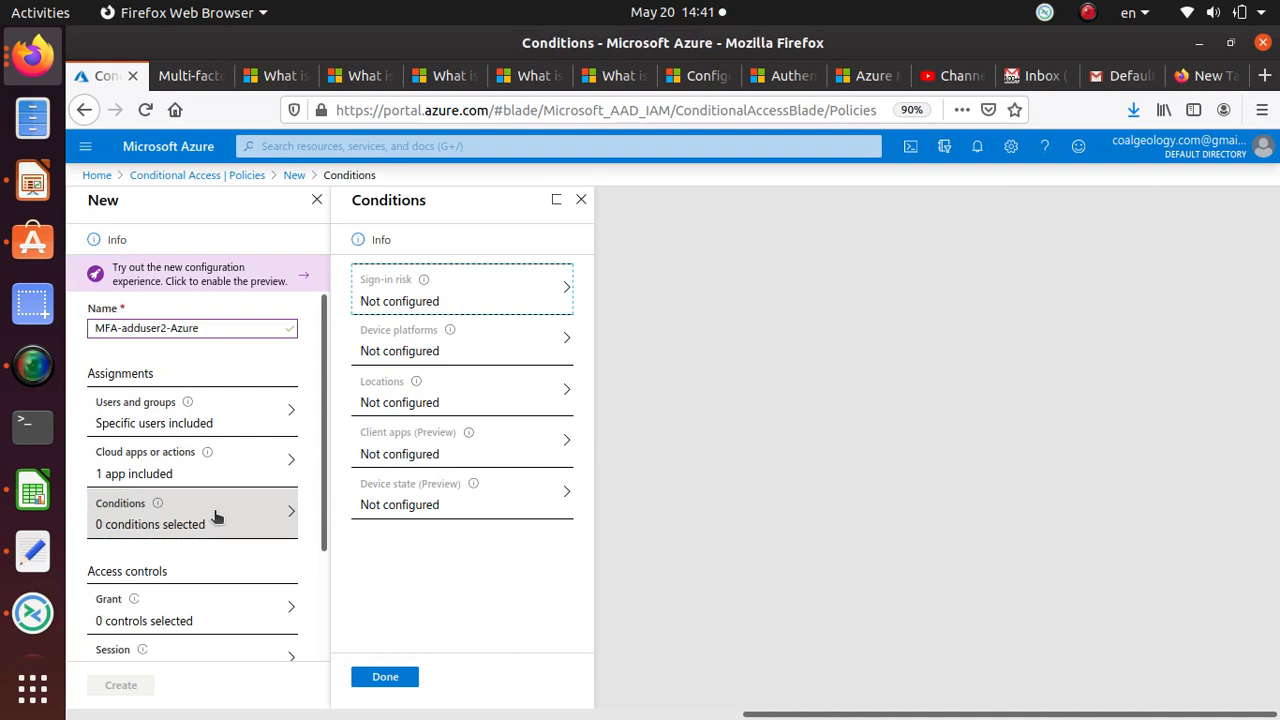
# Step: Try Sign-in risk with Low level, then set it back to No and discard the edits
pyautogui.click(497, 307)
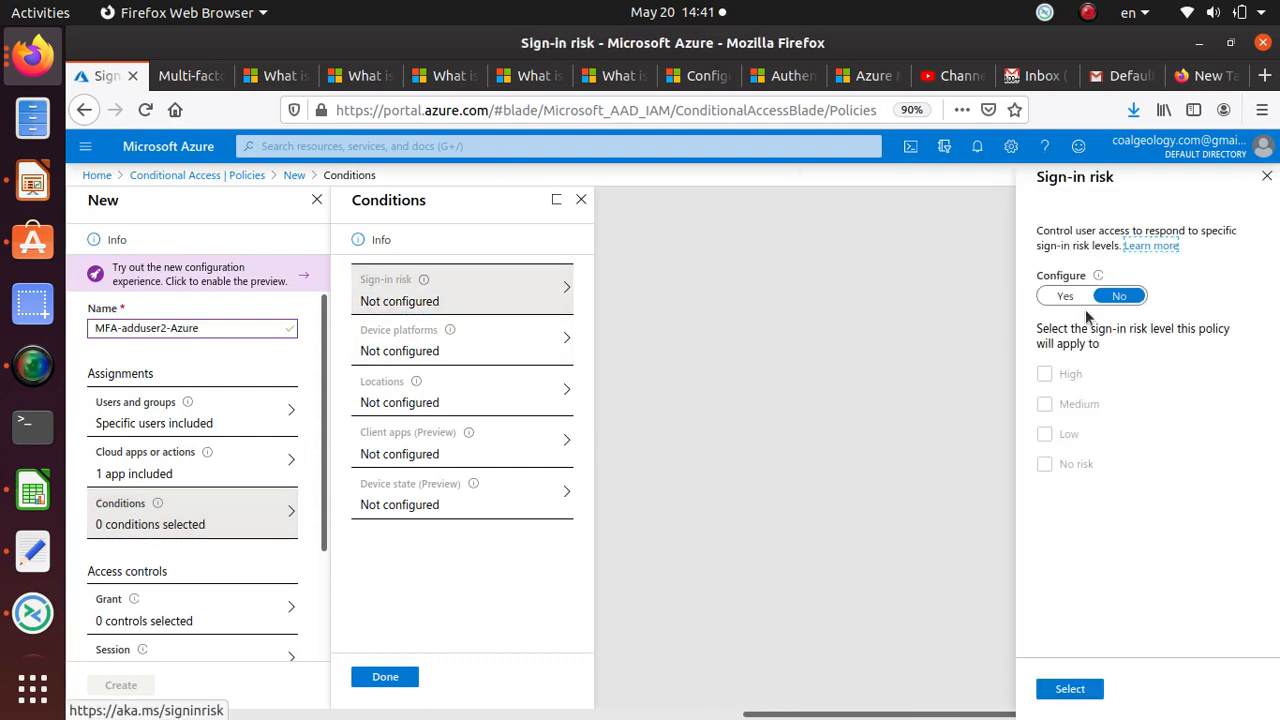
pyautogui.click(1058, 298)
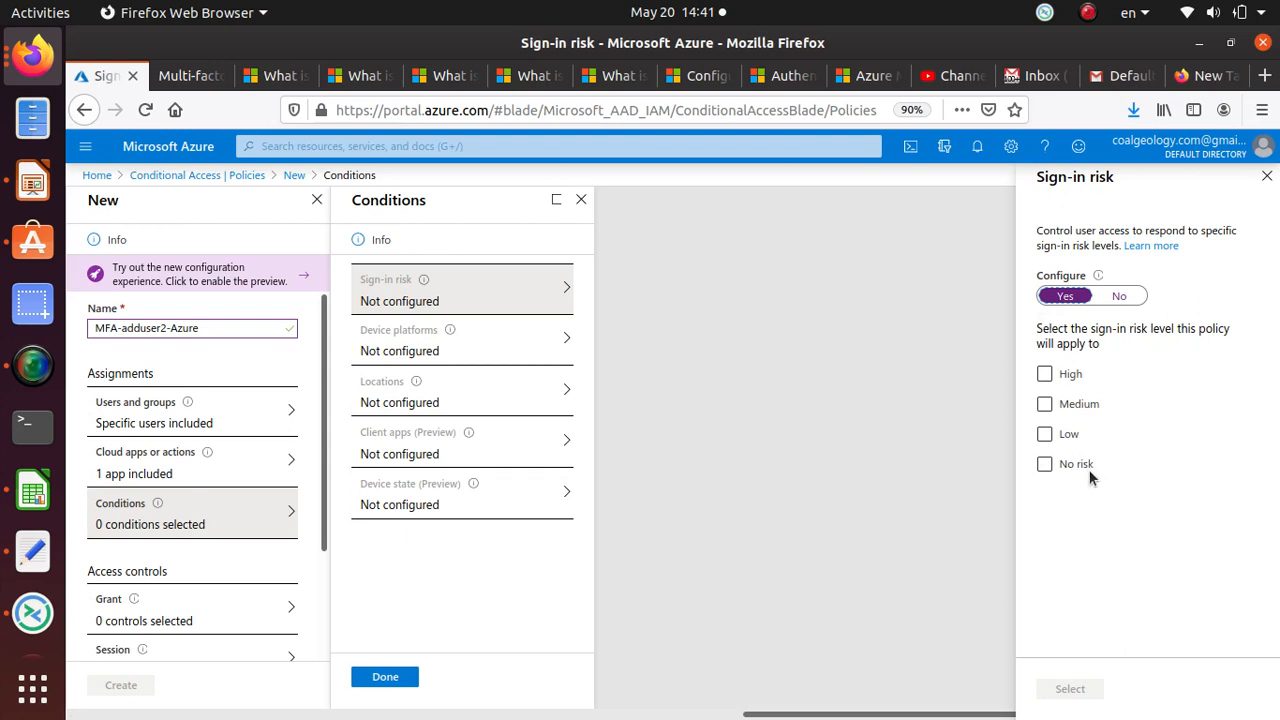
pyautogui.click(1074, 440)
pyautogui.click(1119, 297)
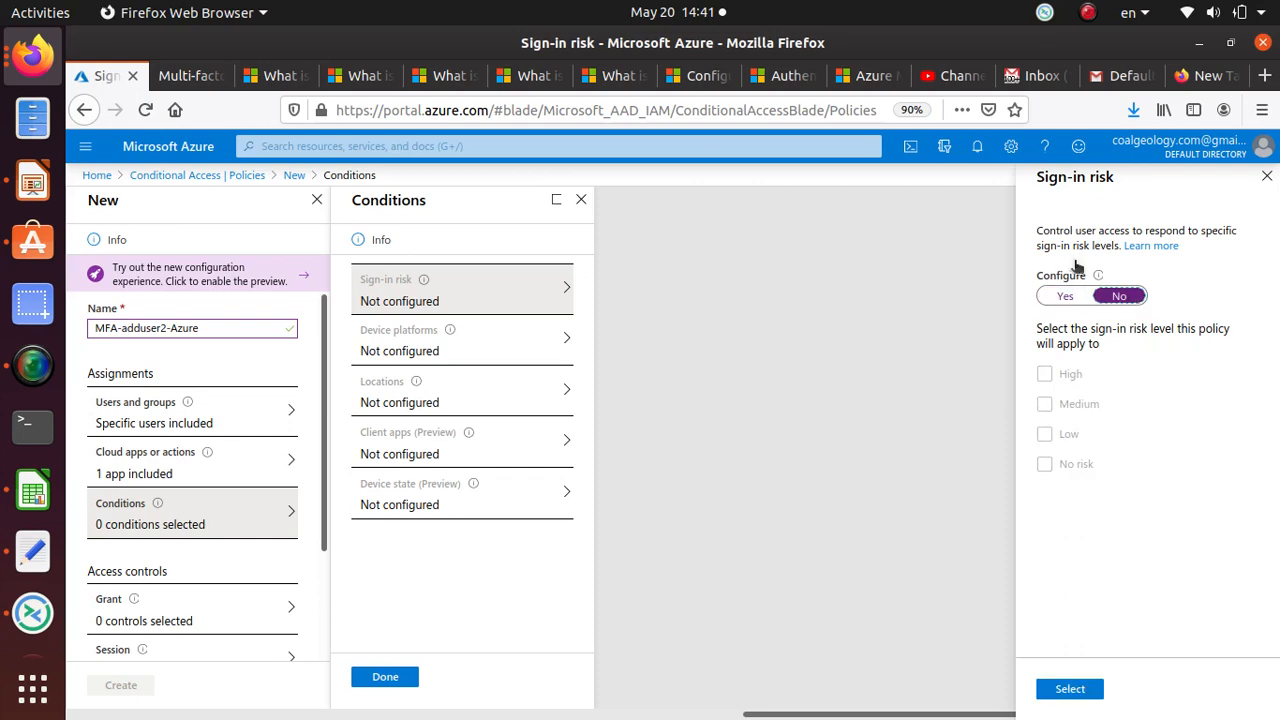
pyautogui.click(447, 346)
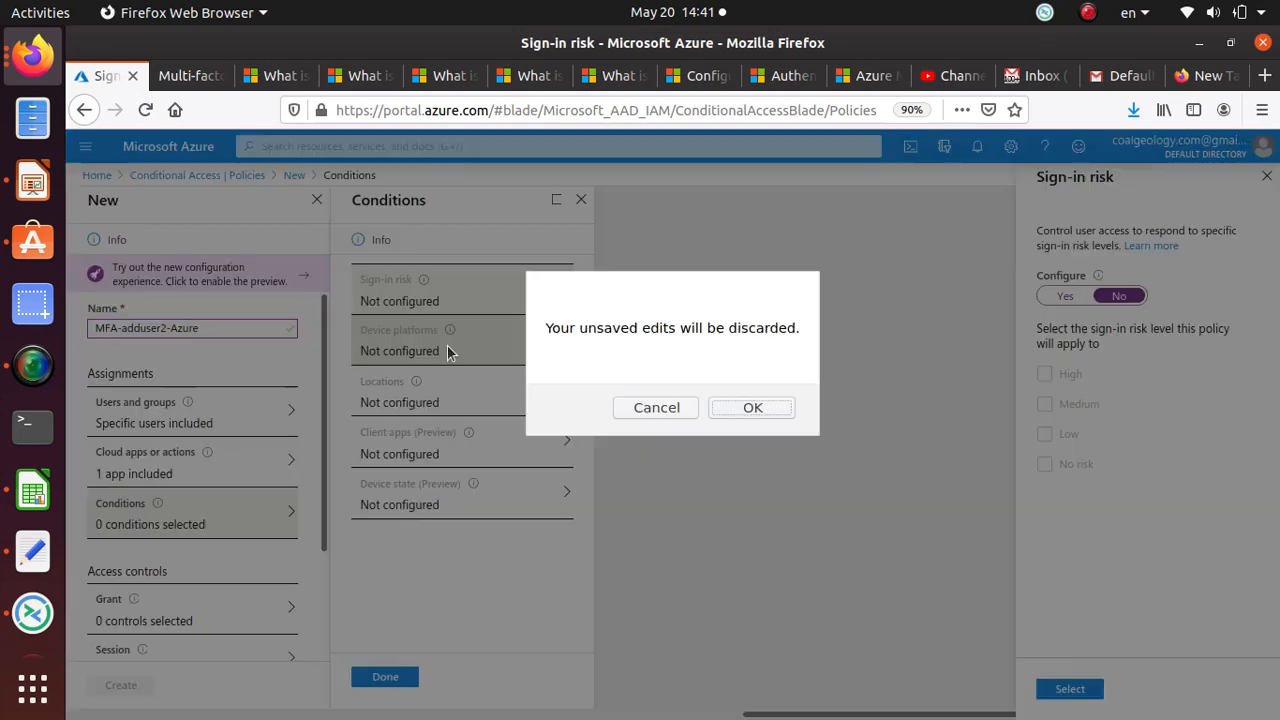
pyautogui.click(752, 408)
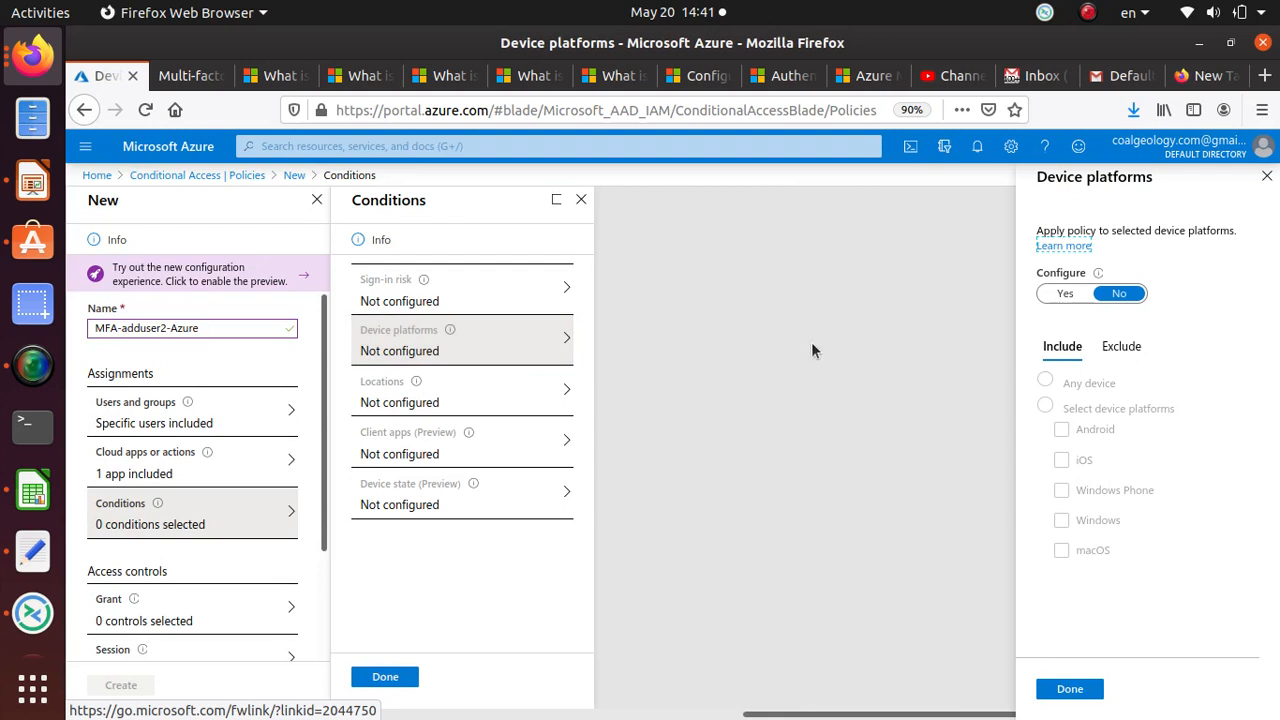
# Step: Try Device platforms limited to Windows, then set it back to No and discard
pyautogui.click(1065, 293)
pyautogui.click(1048, 407)
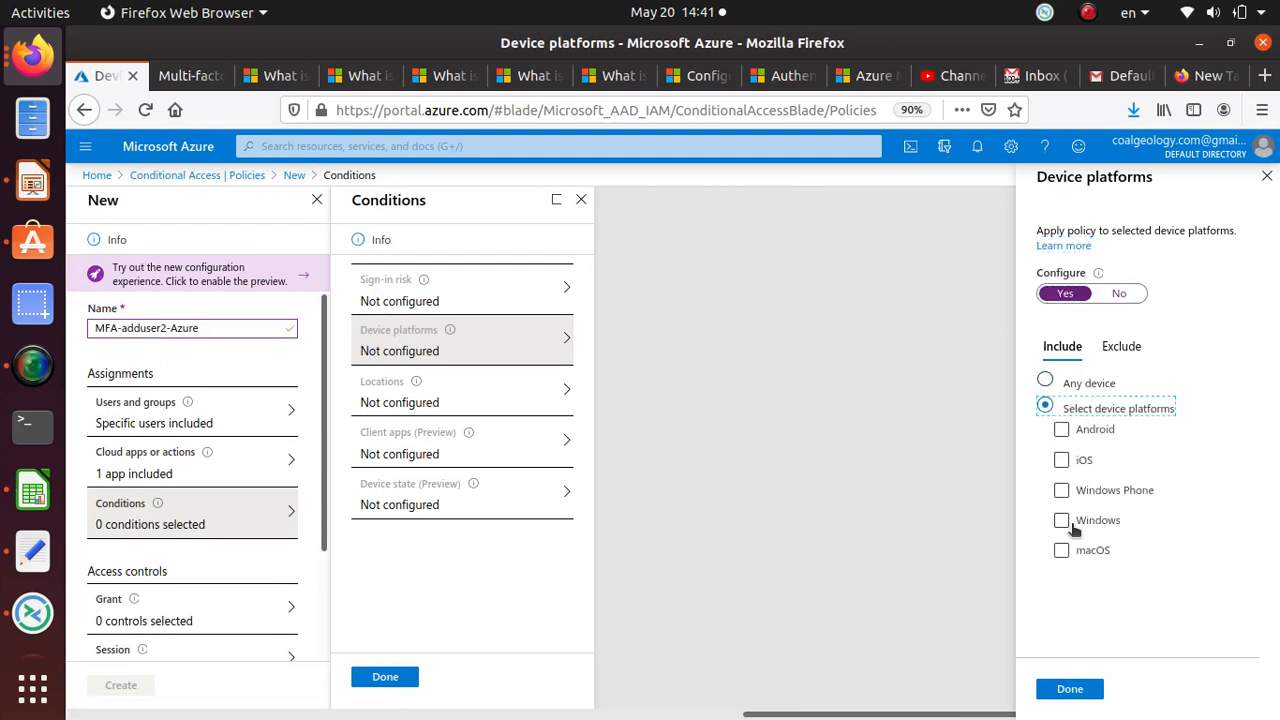
pyautogui.click(1126, 494)
pyautogui.click(1091, 527)
pyautogui.click(1119, 293)
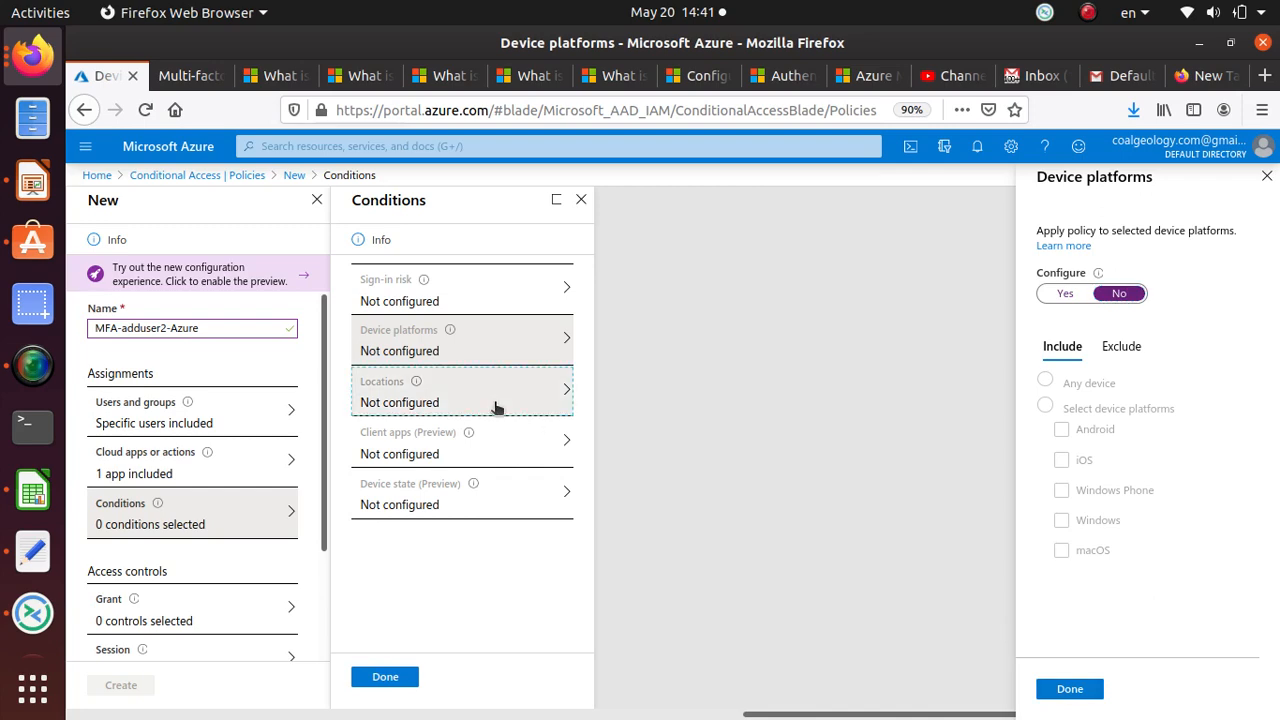
pyautogui.click(566, 404)
pyautogui.click(753, 408)
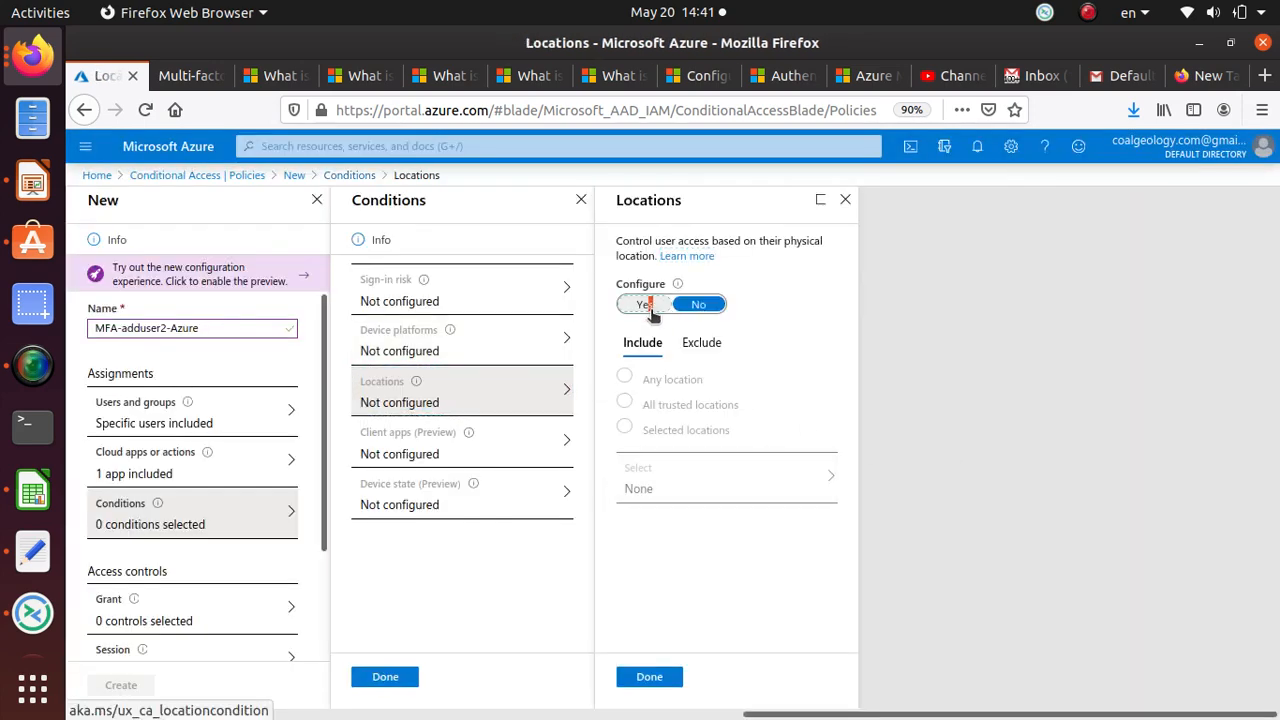
# Step: Toggle the Locations condition on and back to No, leaving it unconfigured
pyautogui.click(648, 306)
pyautogui.click(695, 310)
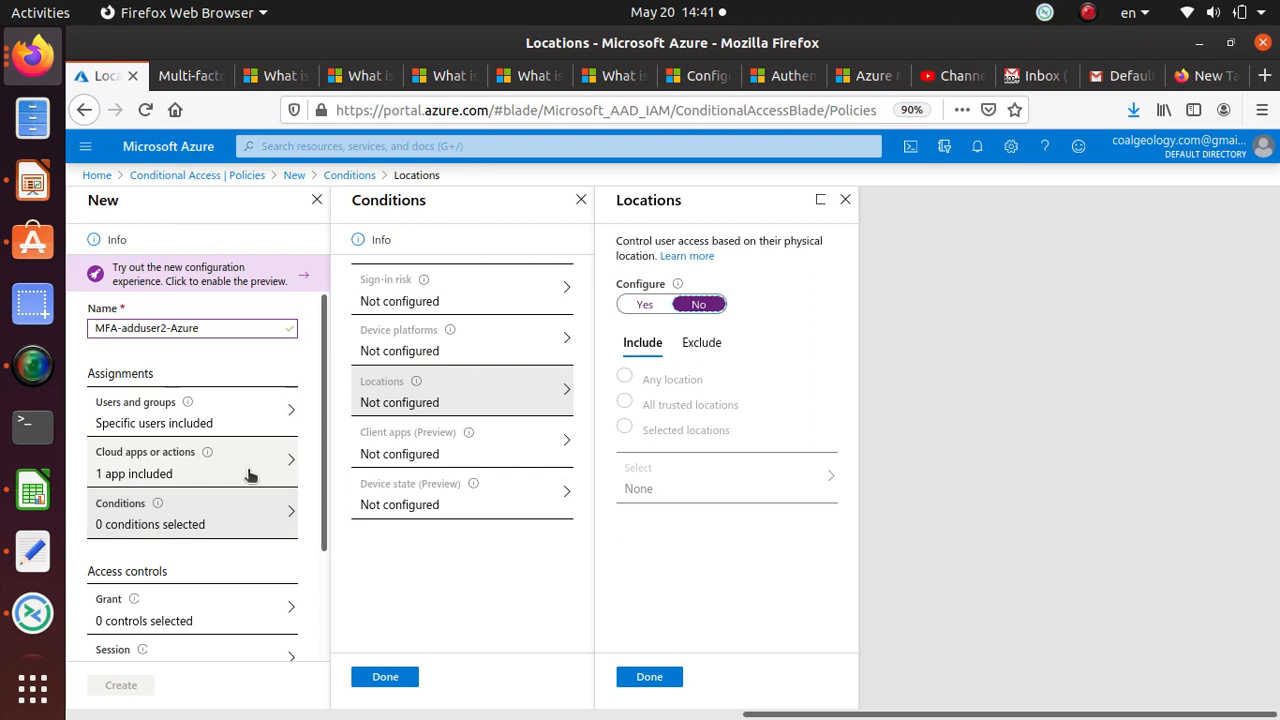
pyautogui.scroll(-2, 250, 476)
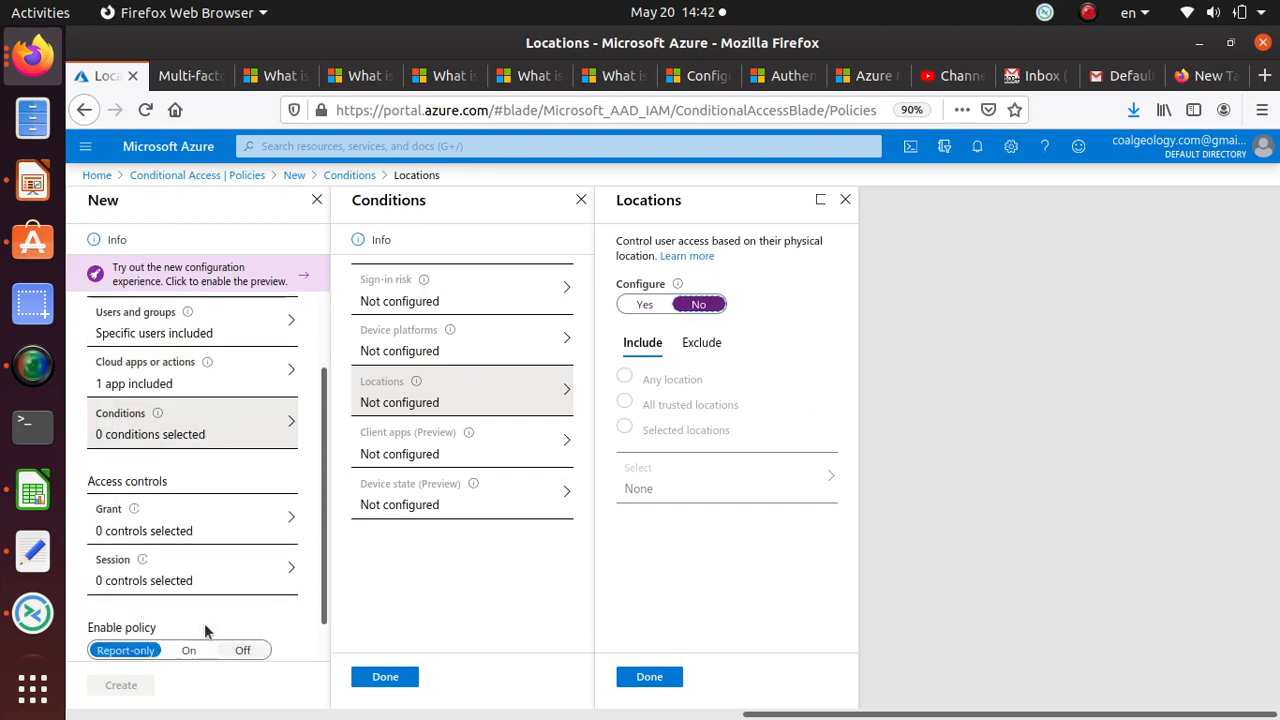
pyautogui.click(244, 528)
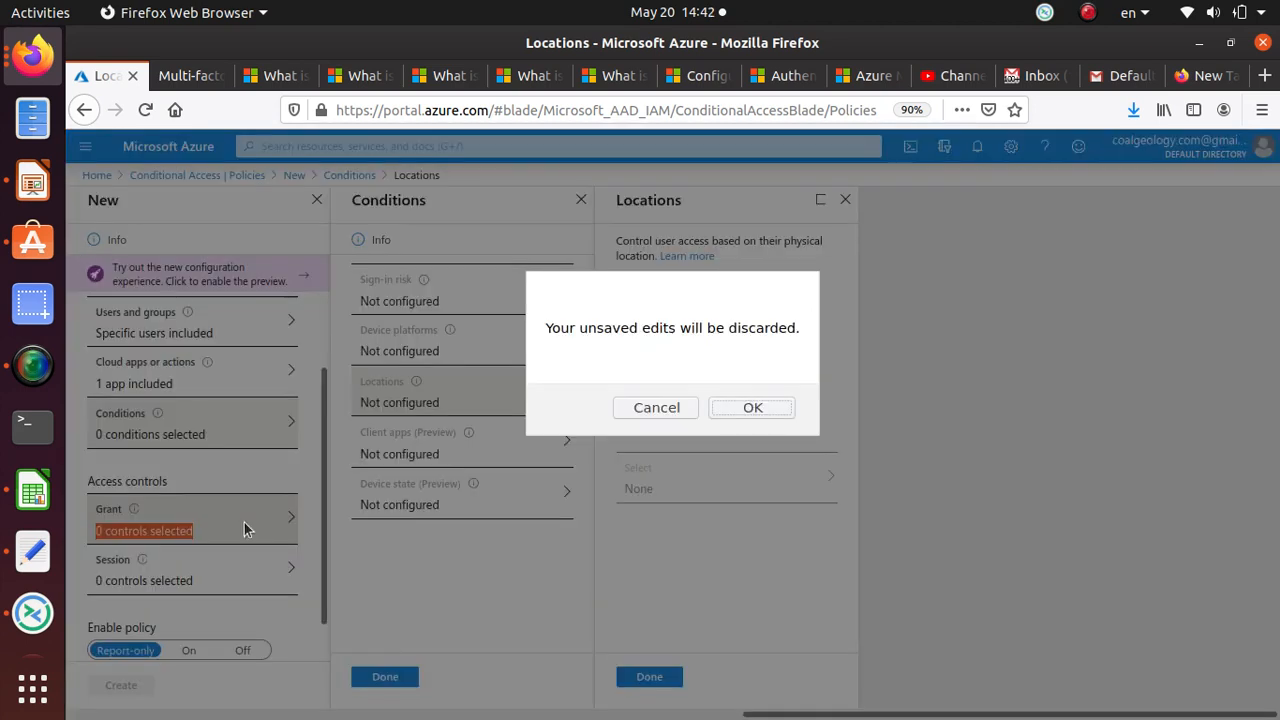
# Step: Grant access requiring only multi-factor authentication, with compliant and Hybrid Azure AD joined device options unticked
pyautogui.click(756, 409)
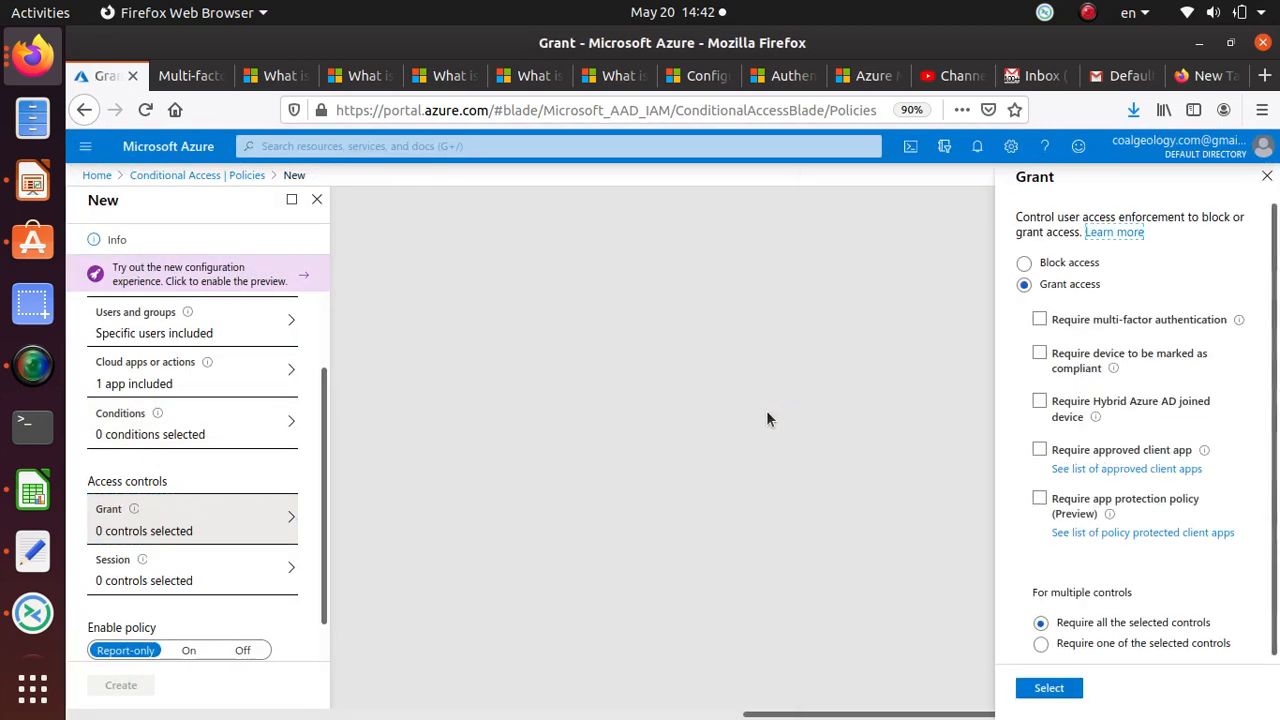
pyautogui.scroll(2, 205, 480)
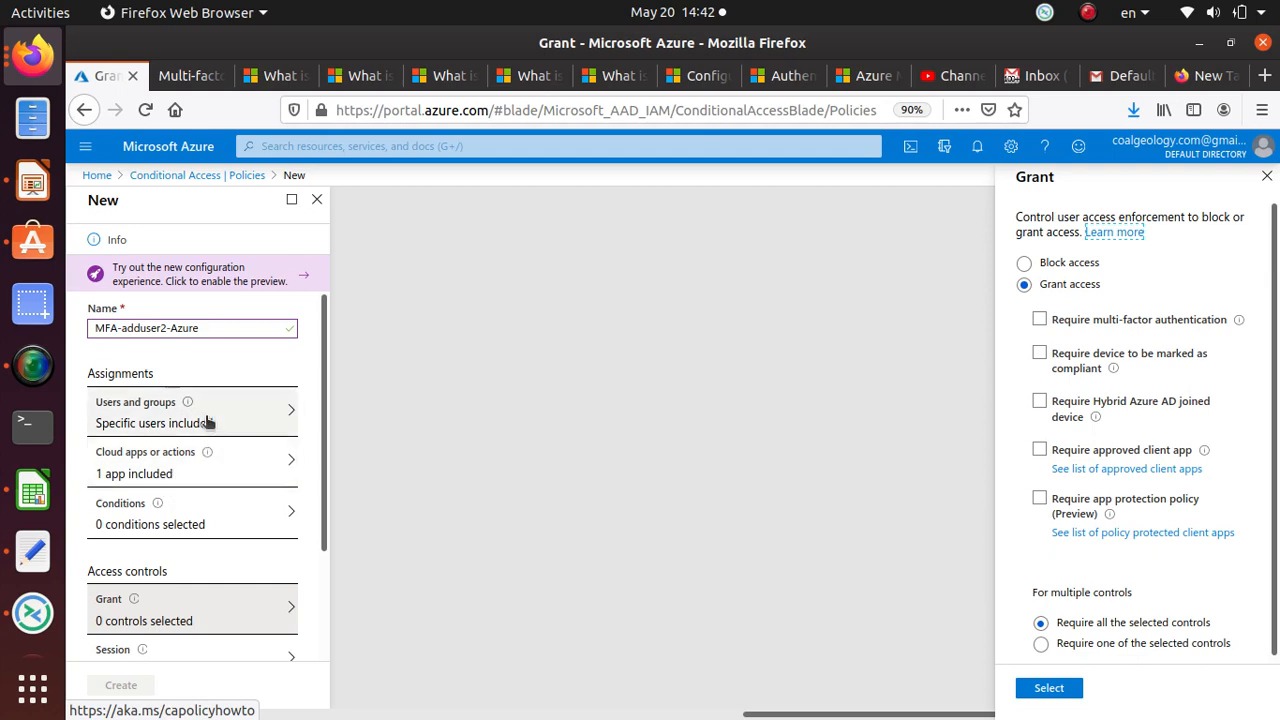
pyautogui.scroll(-2, 218, 595)
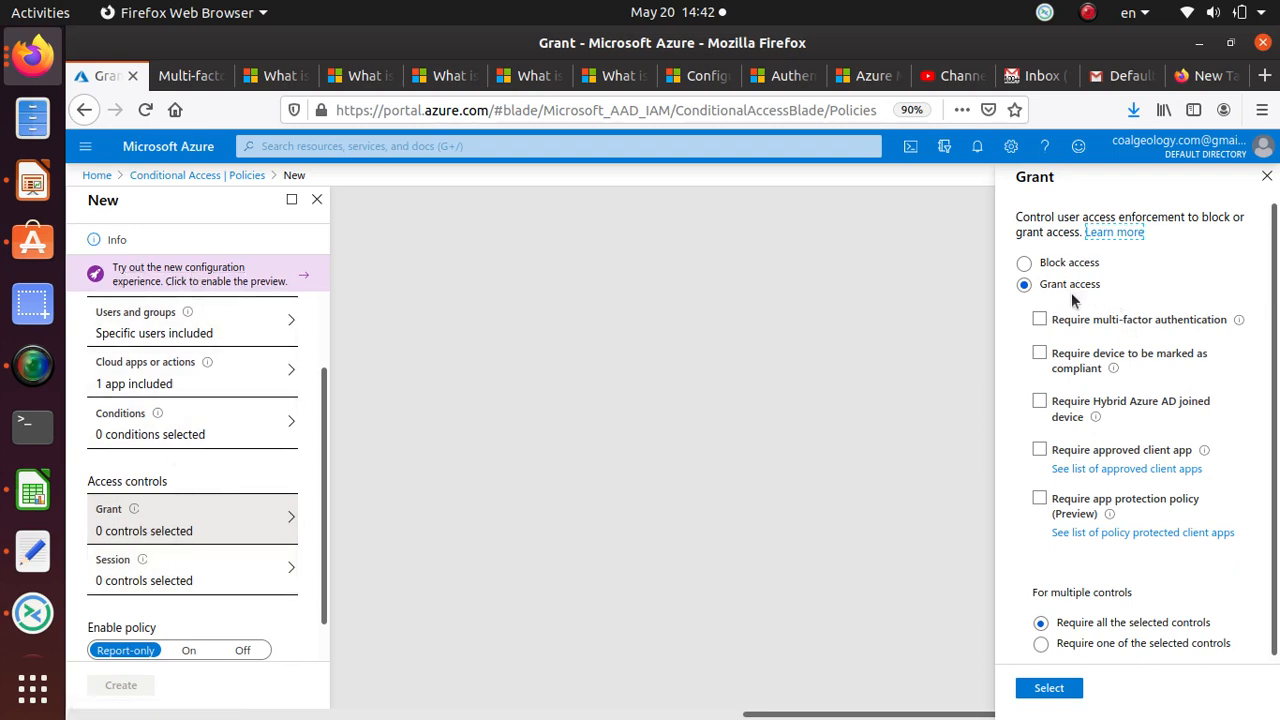
pyautogui.click(1037, 321)
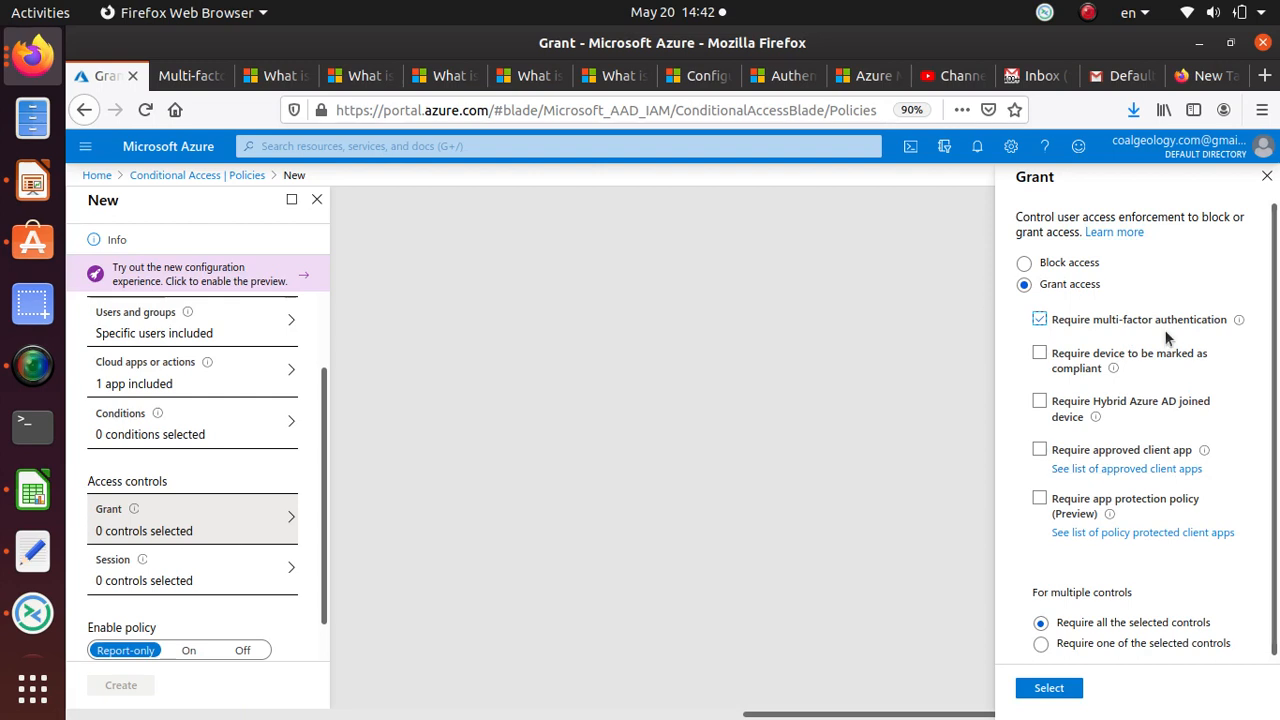
pyautogui.click(1039, 401)
pyautogui.click(1039, 353)
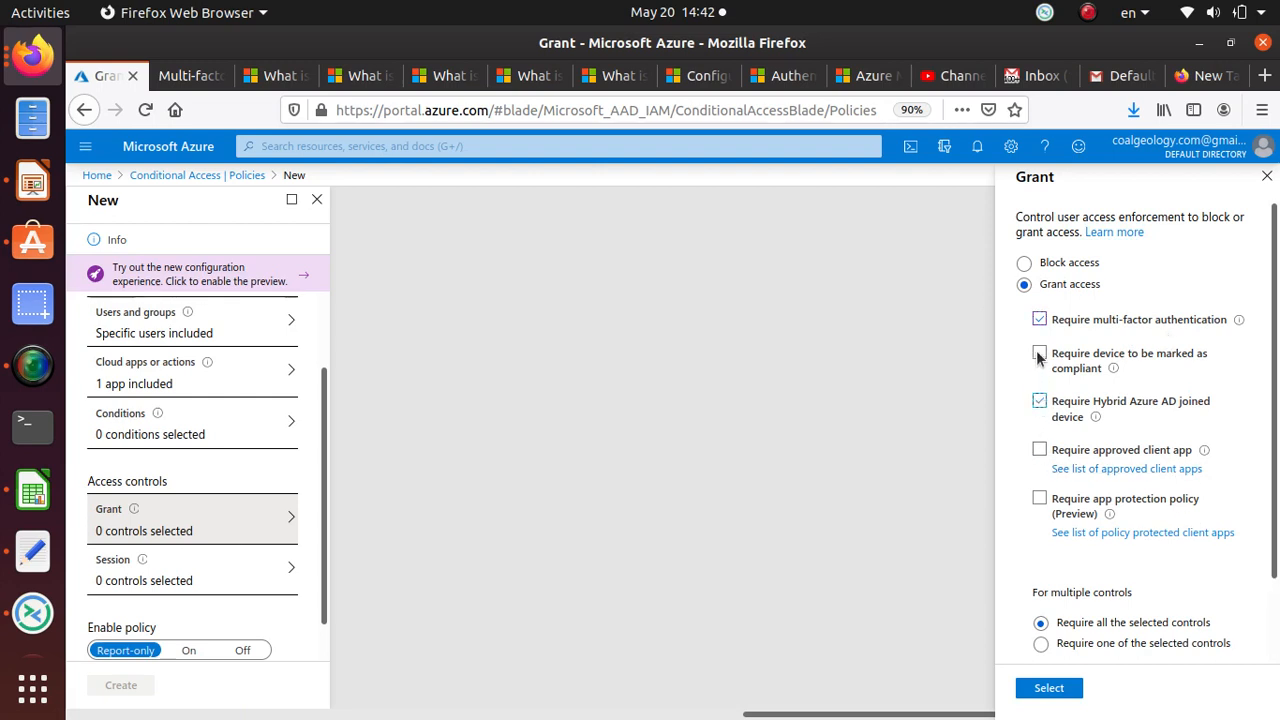
pyautogui.click(1039, 401)
pyautogui.scroll(-2, 1090, 549)
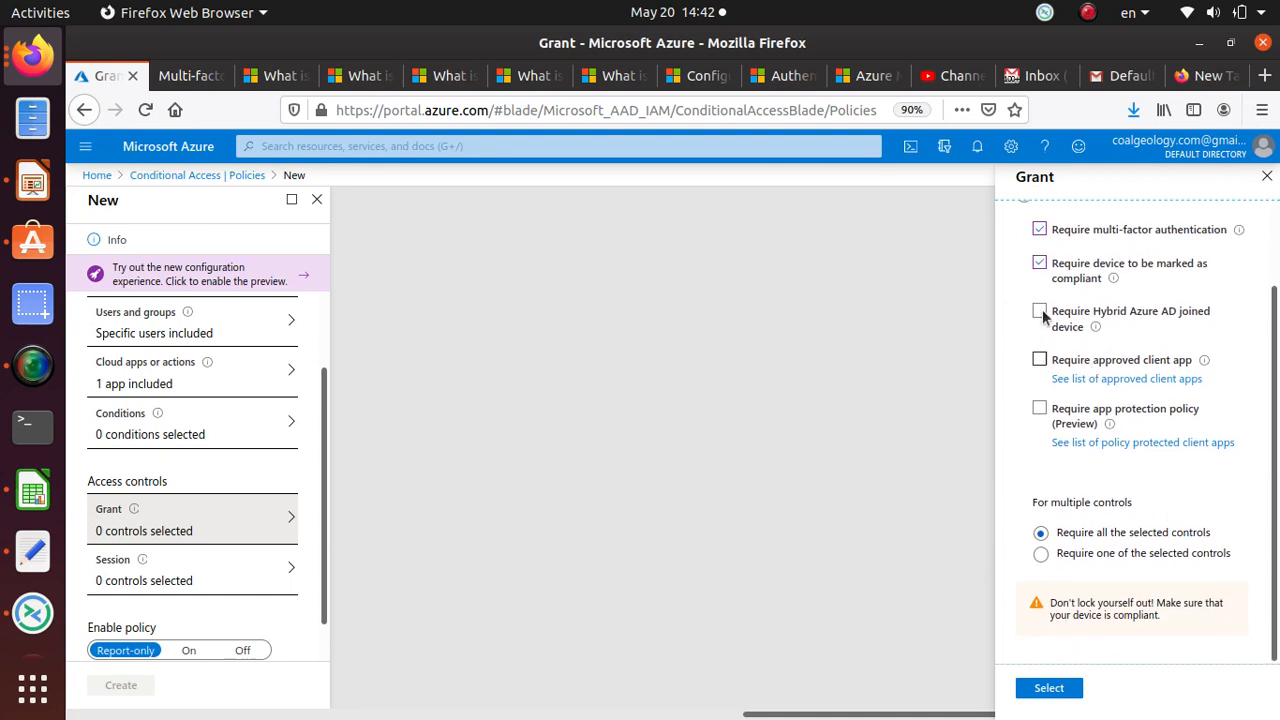
pyautogui.click(1038, 265)
pyautogui.click(1042, 638)
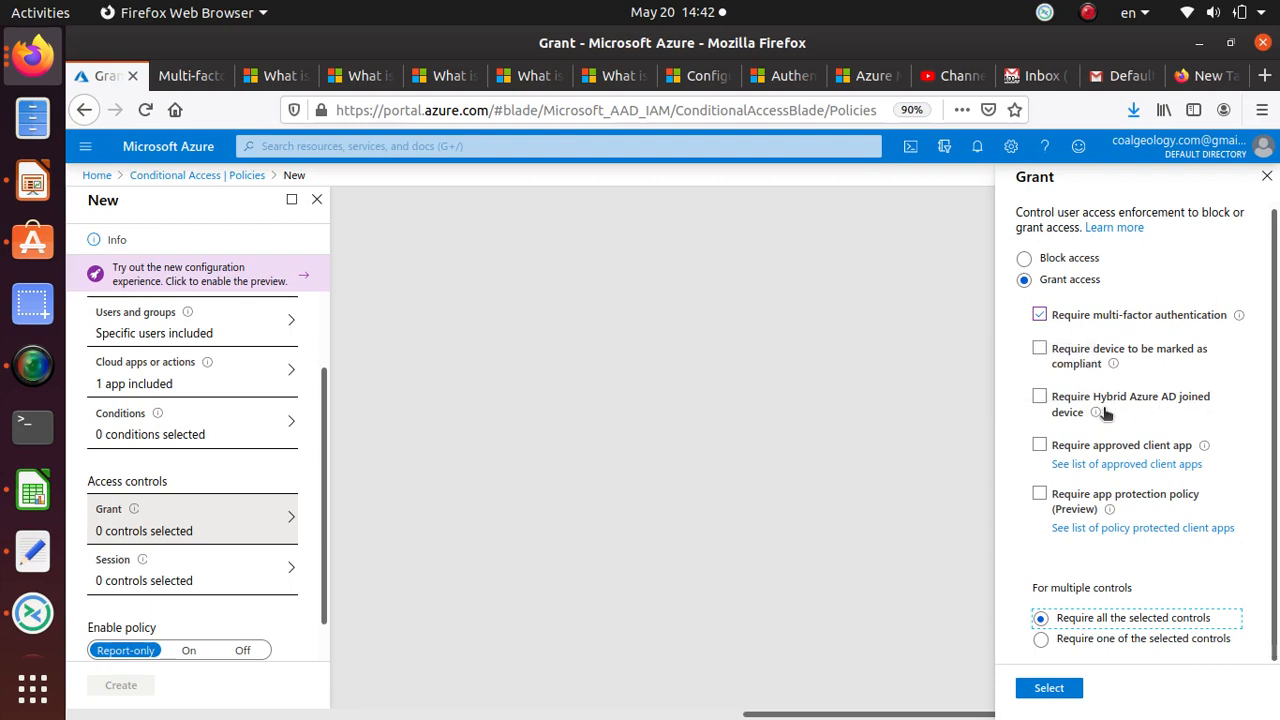
pyautogui.moveTo(1103, 407)
pyautogui.scroll(-2, 240, 557)
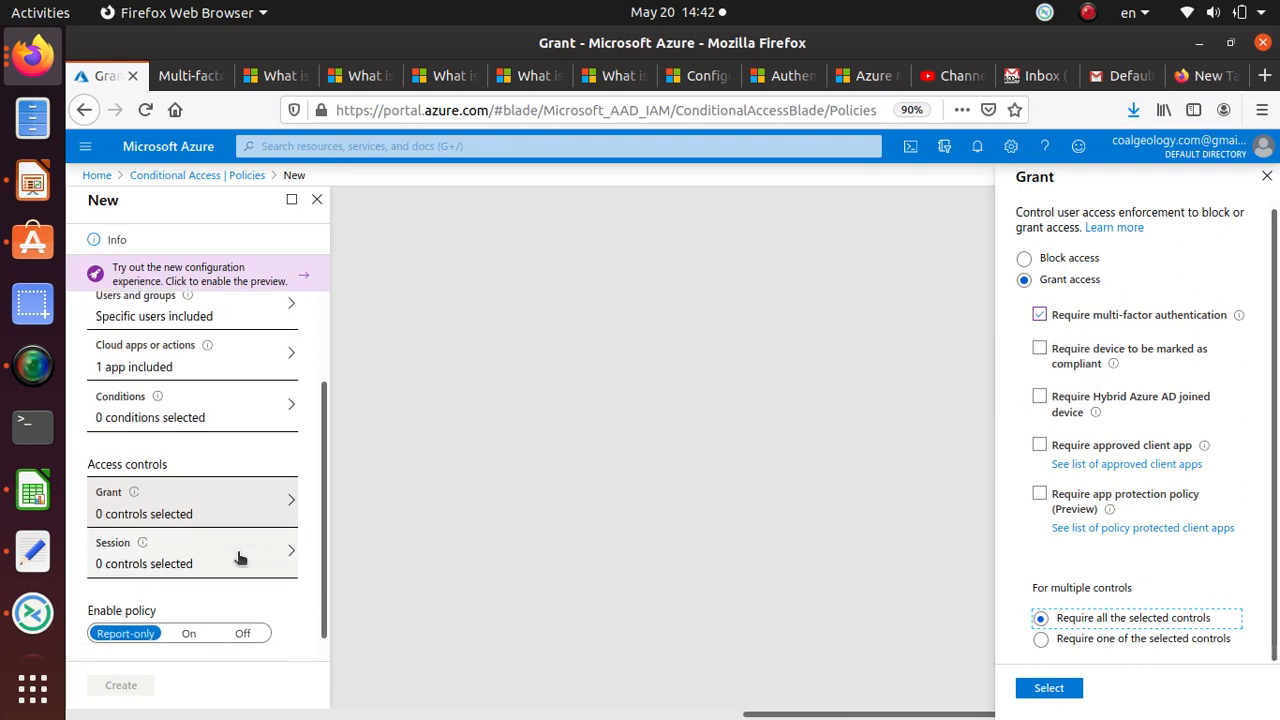
# Step: Apply the MFA grant control, set Enable policy to On, and leave Session settings unchanged
pyautogui.click(1048, 689)
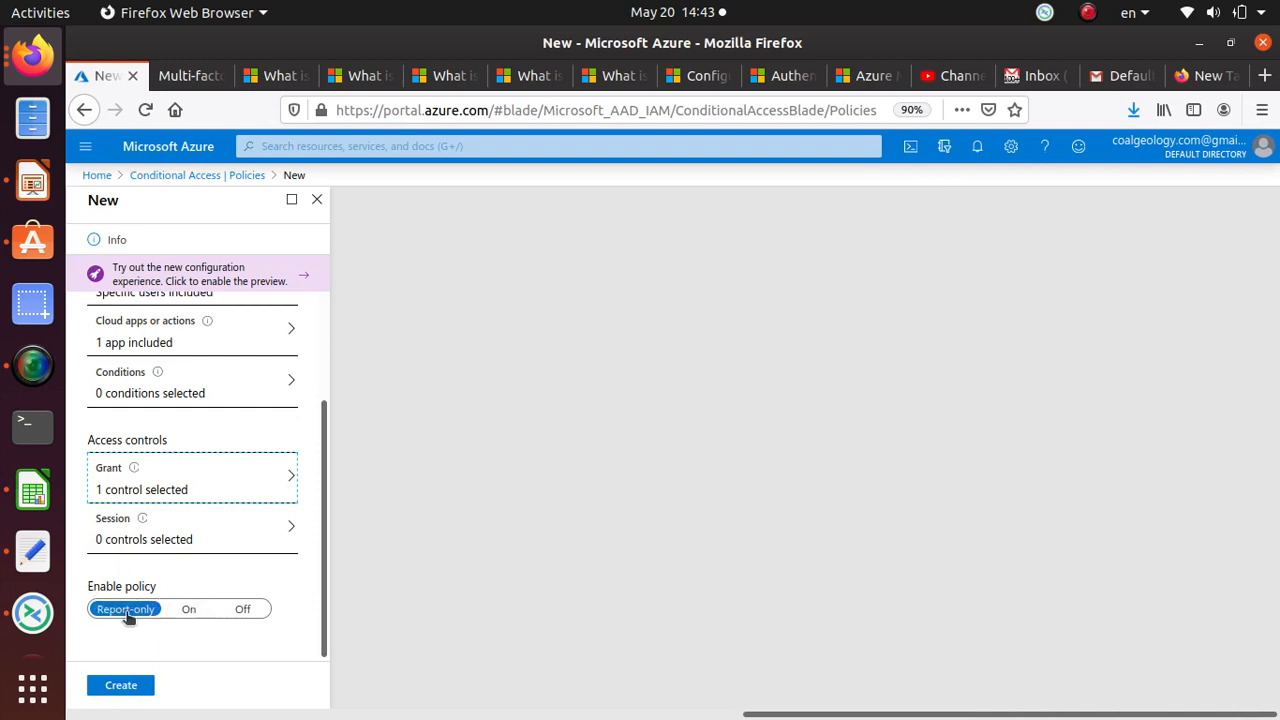
pyautogui.click(190, 611)
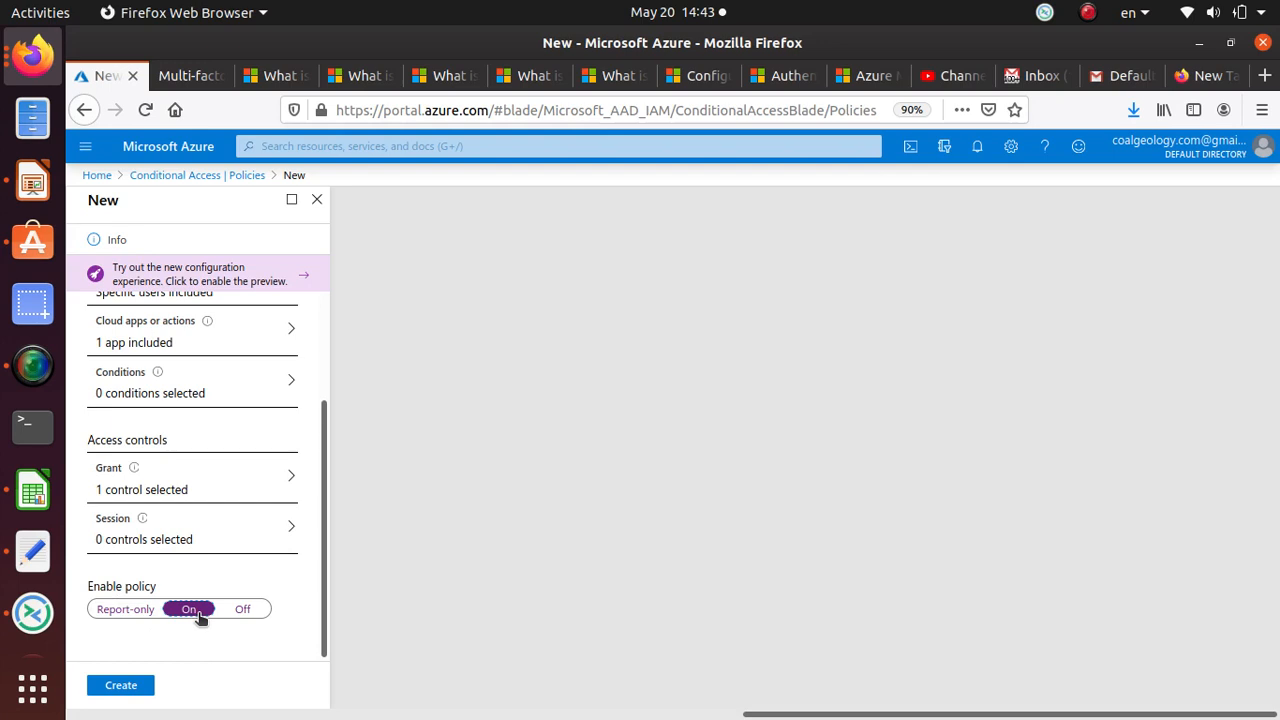
pyautogui.click(252, 530)
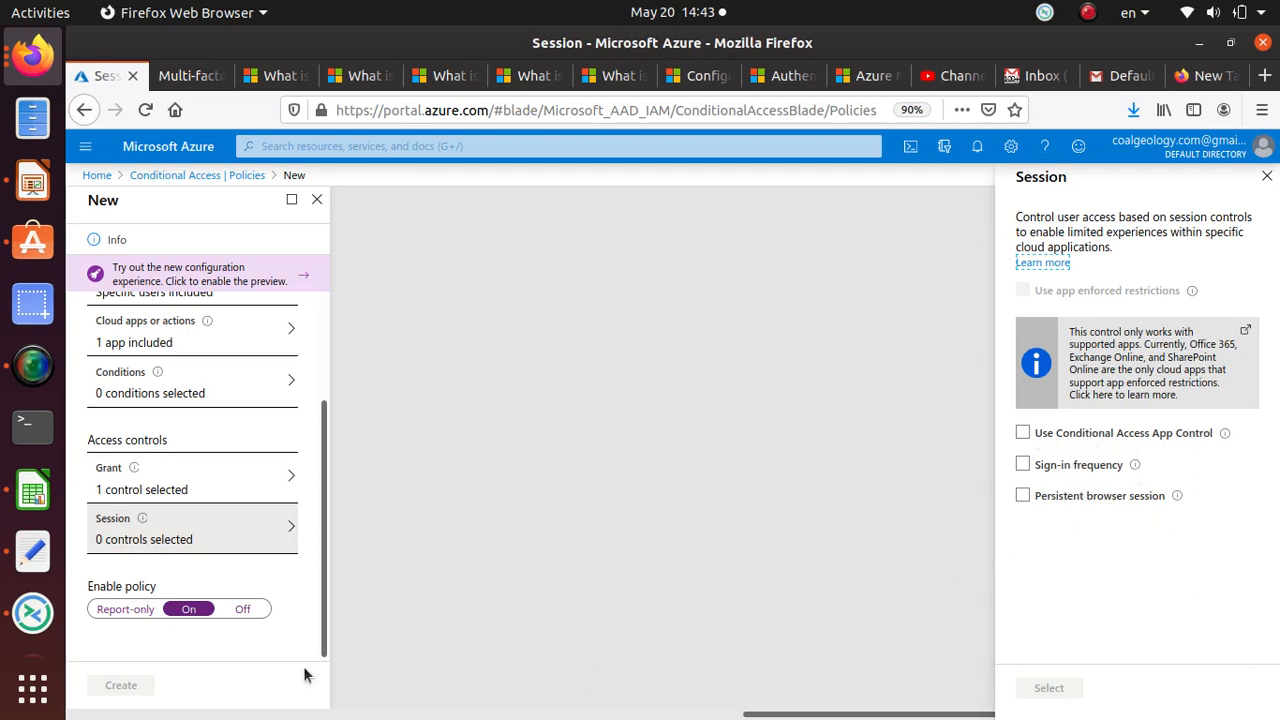
pyautogui.click(1268, 180)
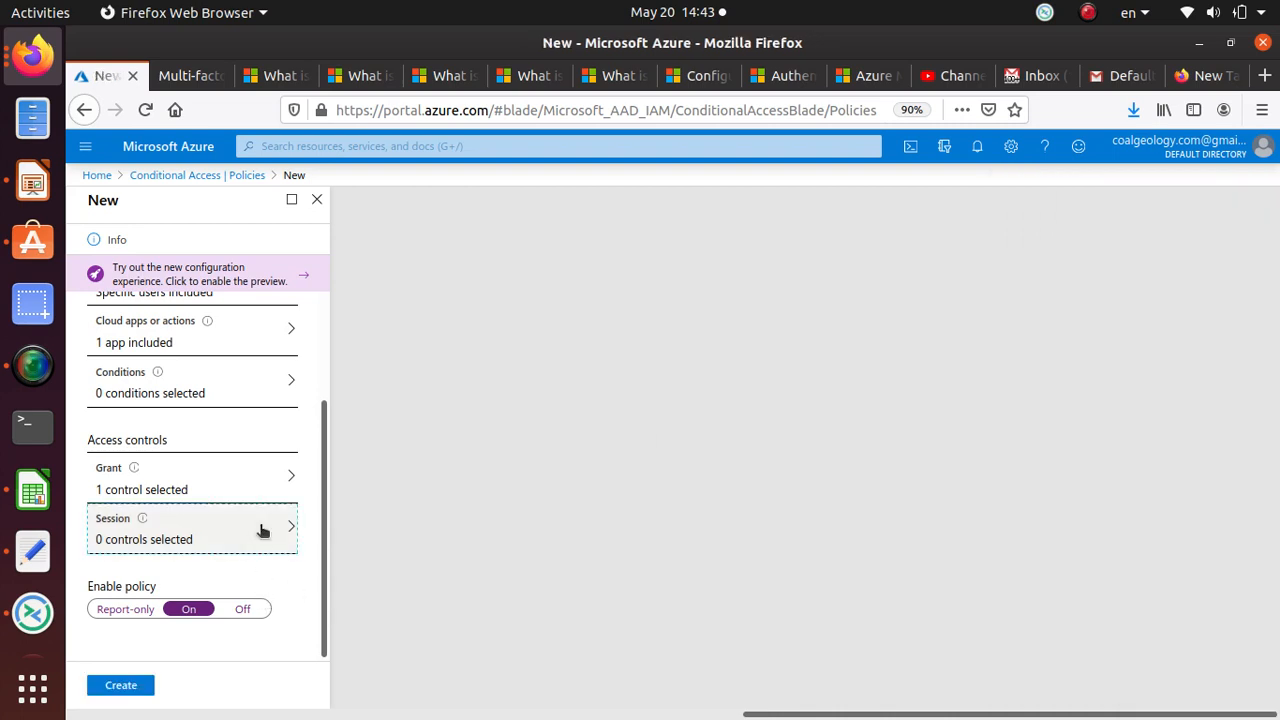
# Step: Create MFA-adduser2-Azure, then set 'Require MFA for Azure portal access' to Off and save it
pyautogui.click(120, 686)
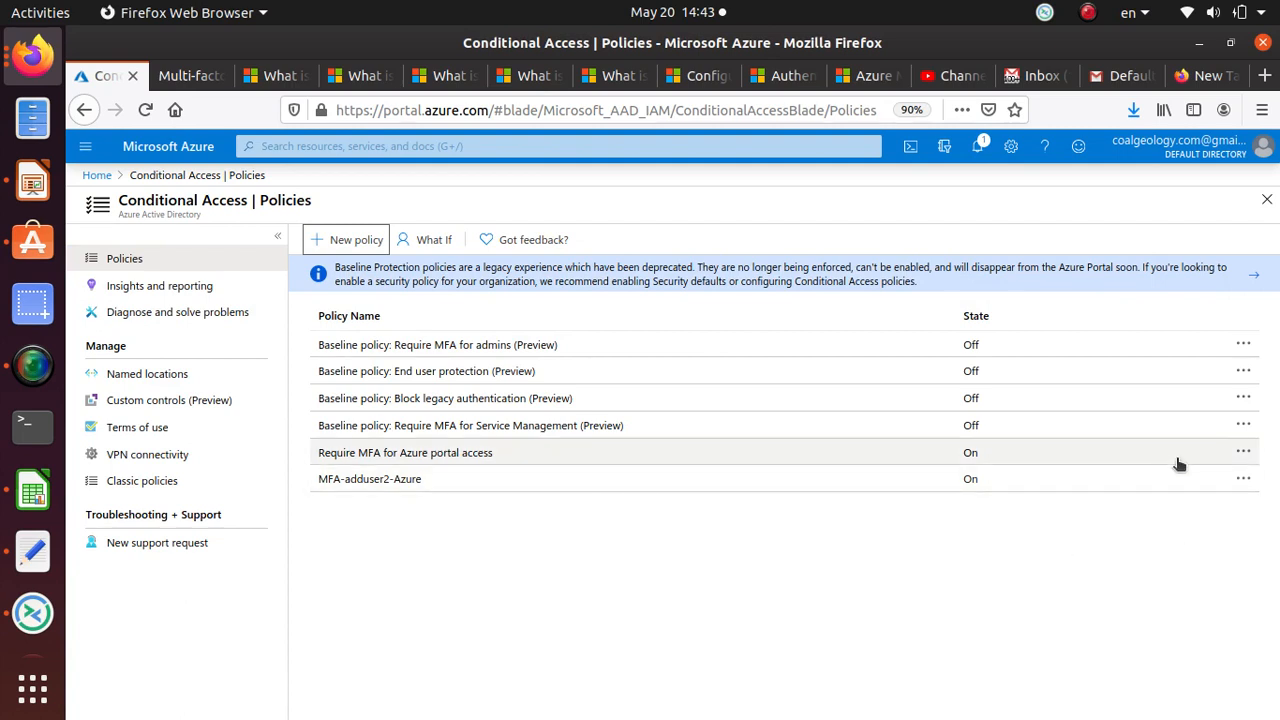
pyautogui.click(556, 456)
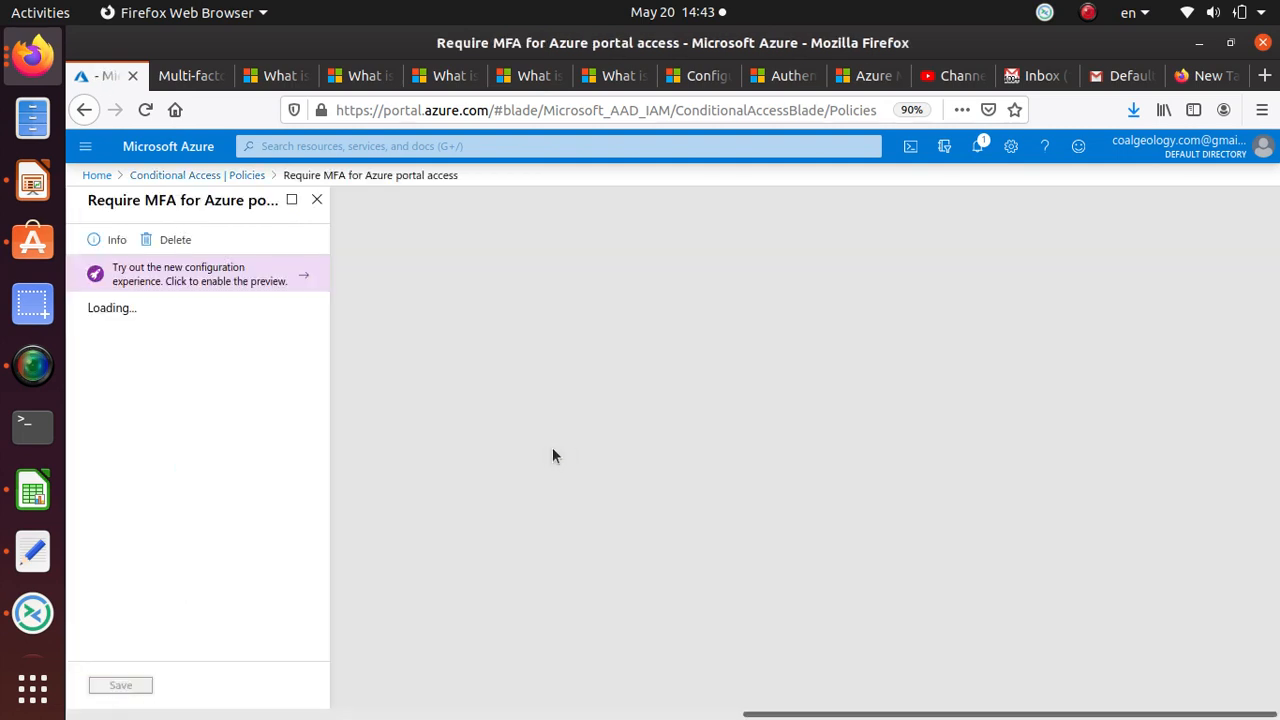
pyautogui.scroll(-2, 263, 440)
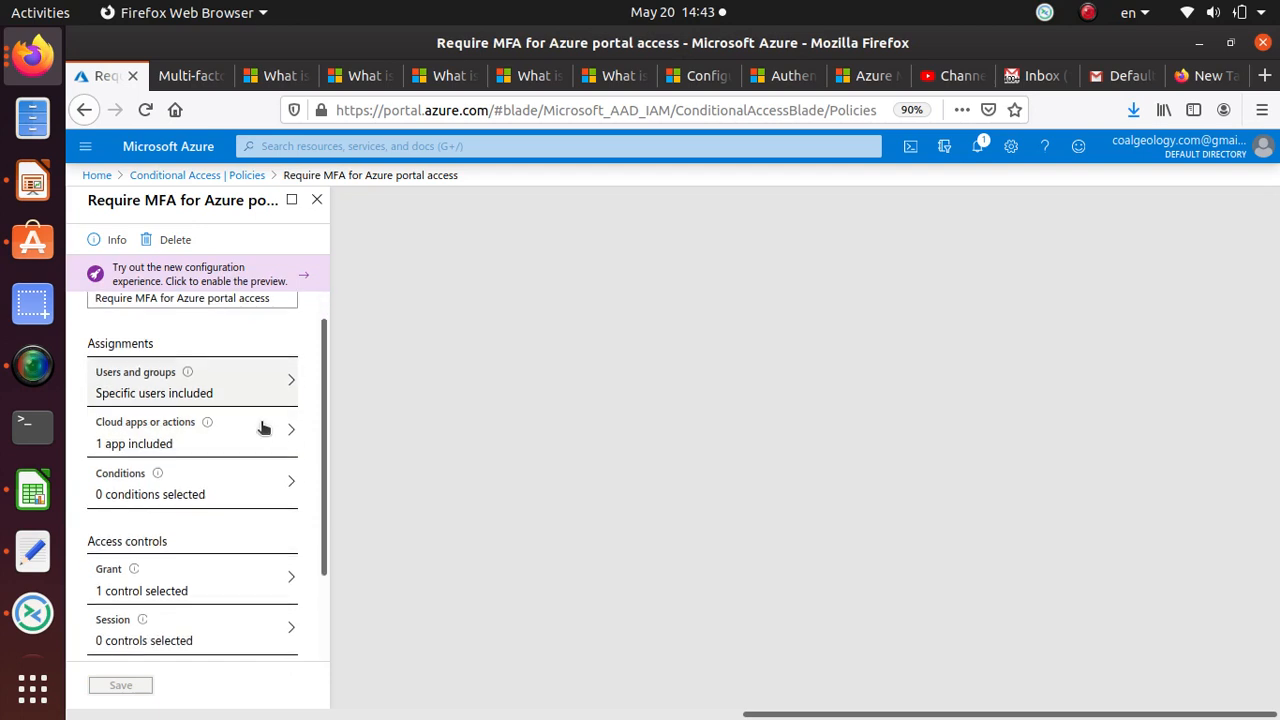
pyautogui.scroll(2, 263, 425)
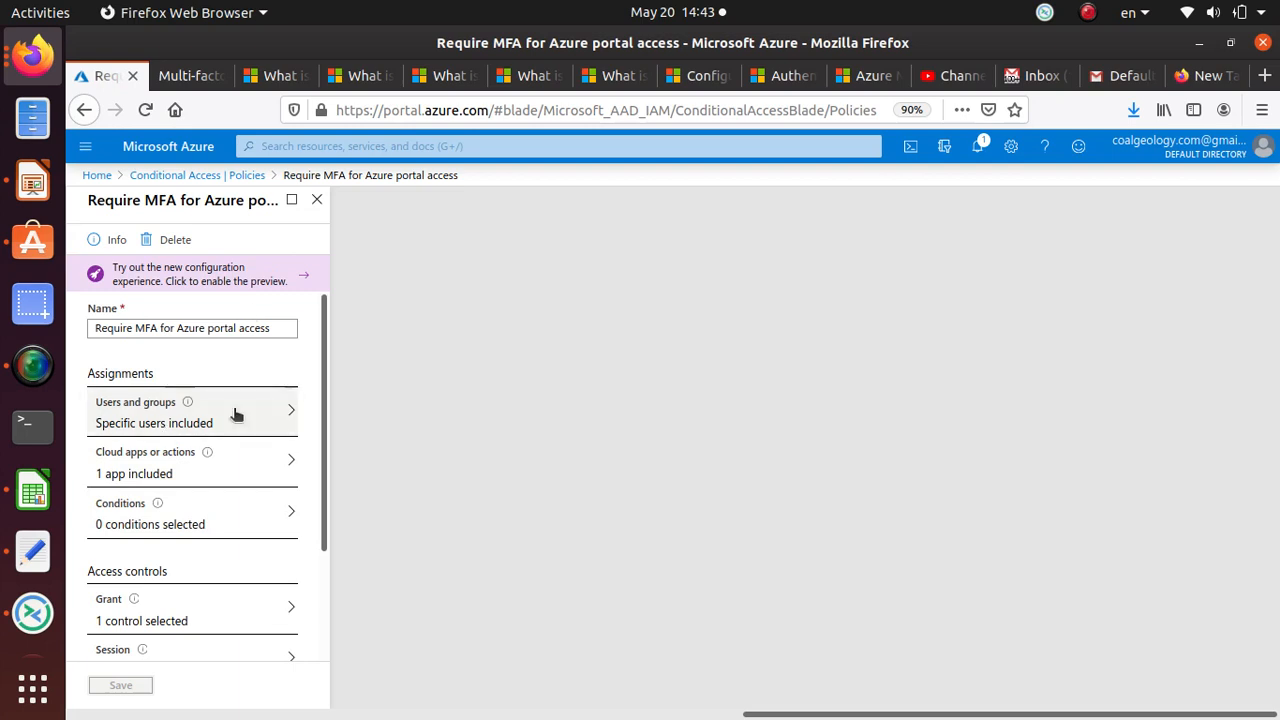
pyautogui.scroll(-3, 203, 500)
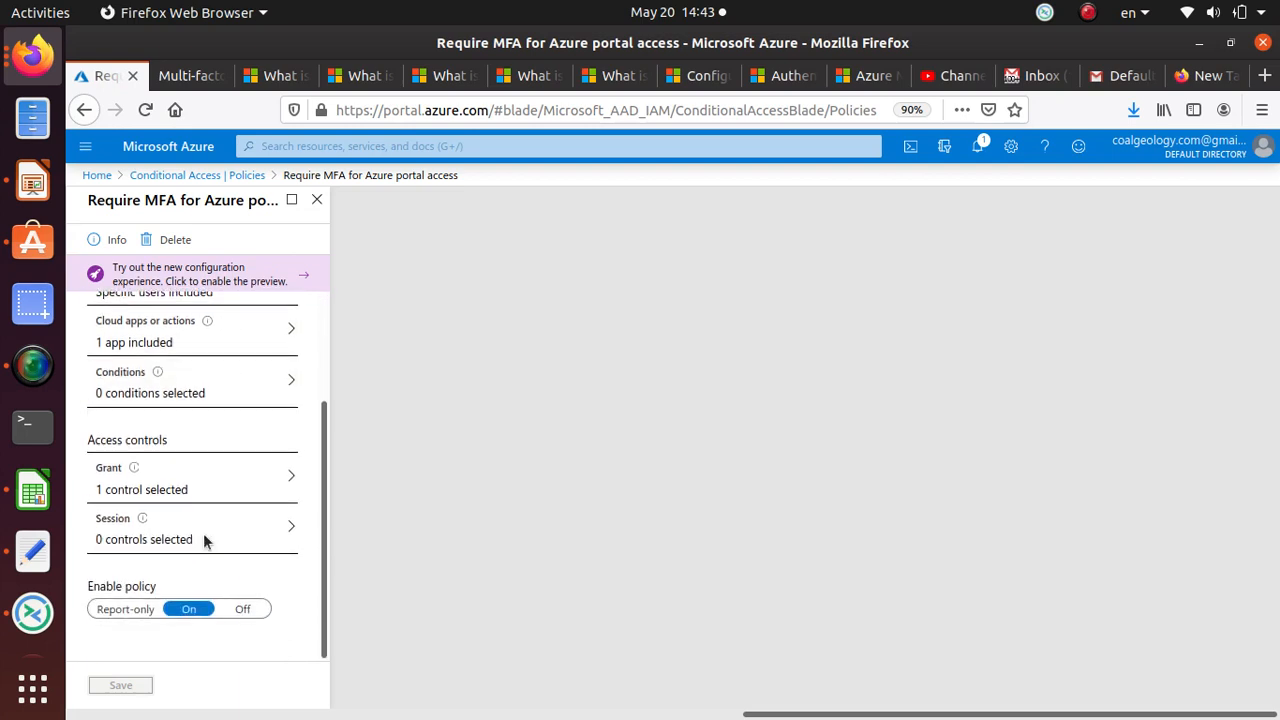
pyautogui.click(242, 610)
pyautogui.click(122, 686)
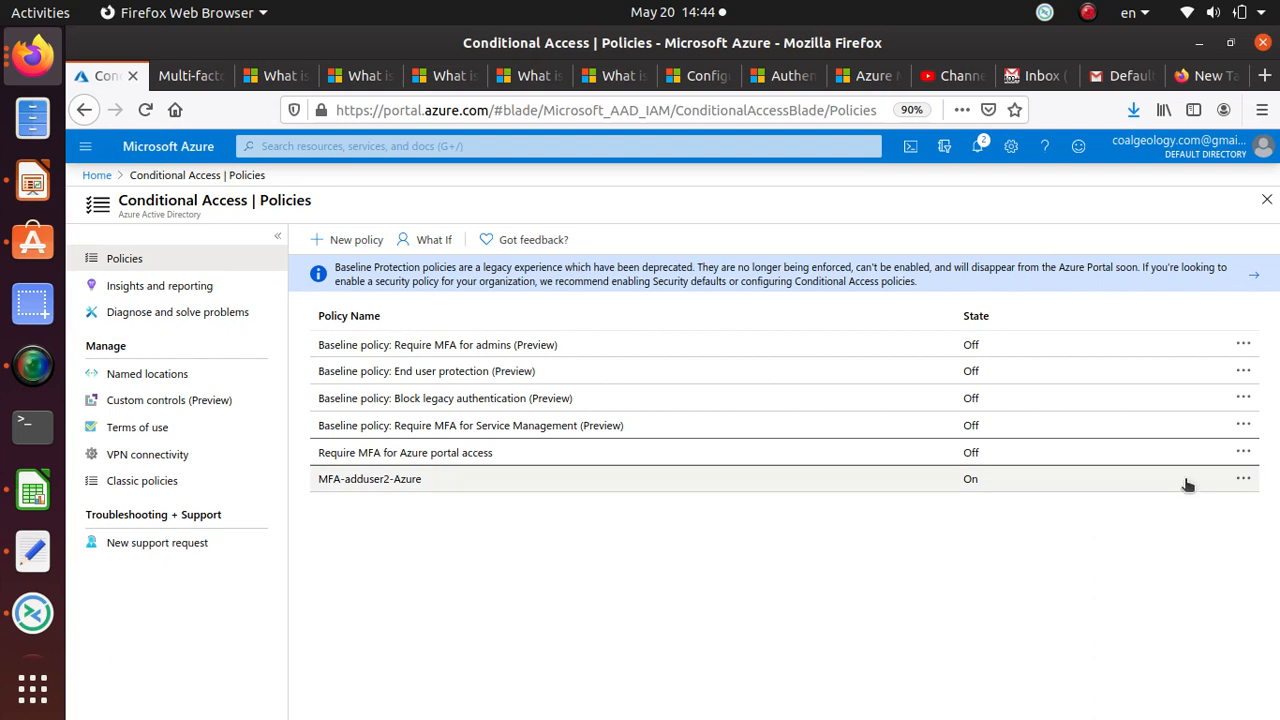
# Step: In the private window, sign the second test user out and back in, reaching the security verification setup
pyautogui.click(32, 56)
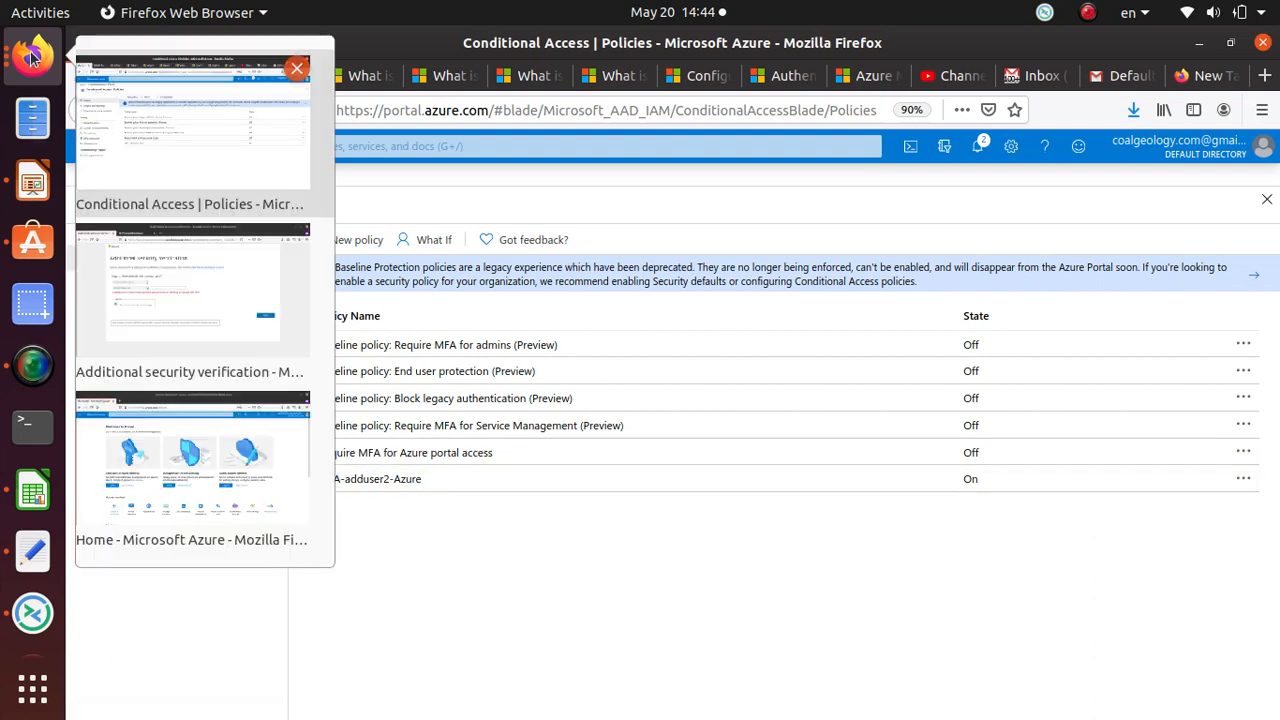
pyautogui.click(198, 466)
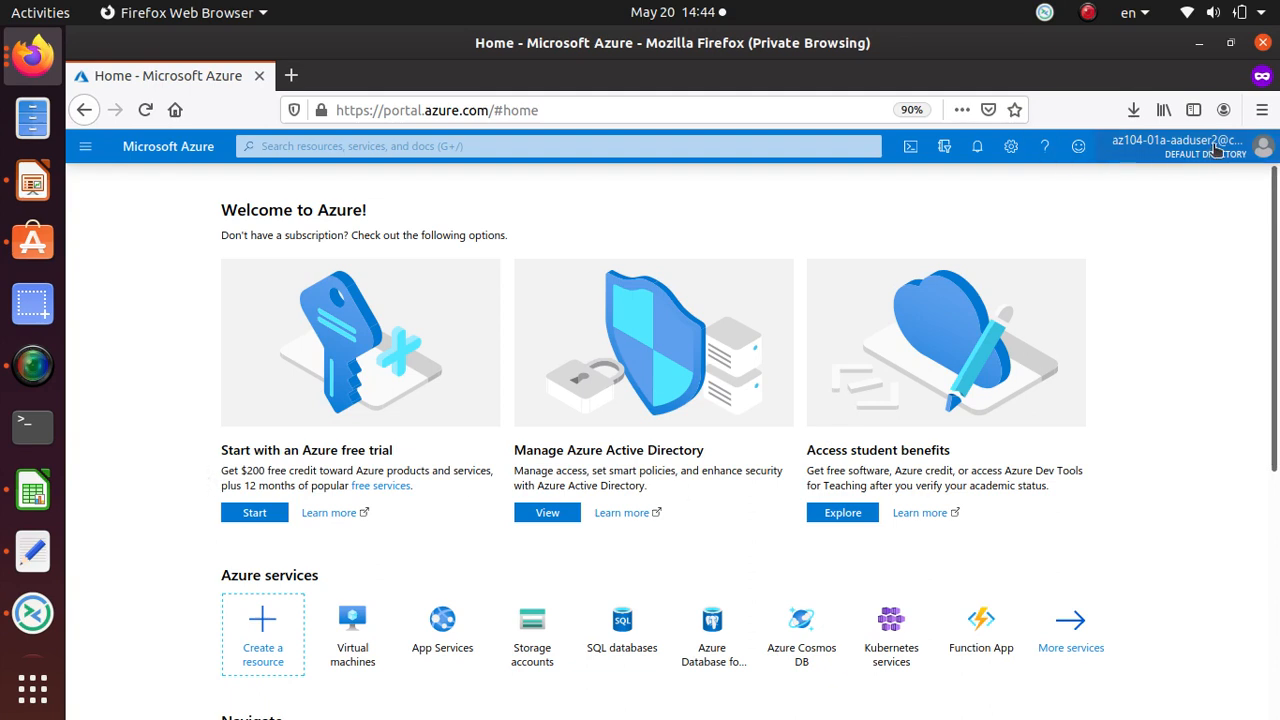
pyautogui.click(1263, 146)
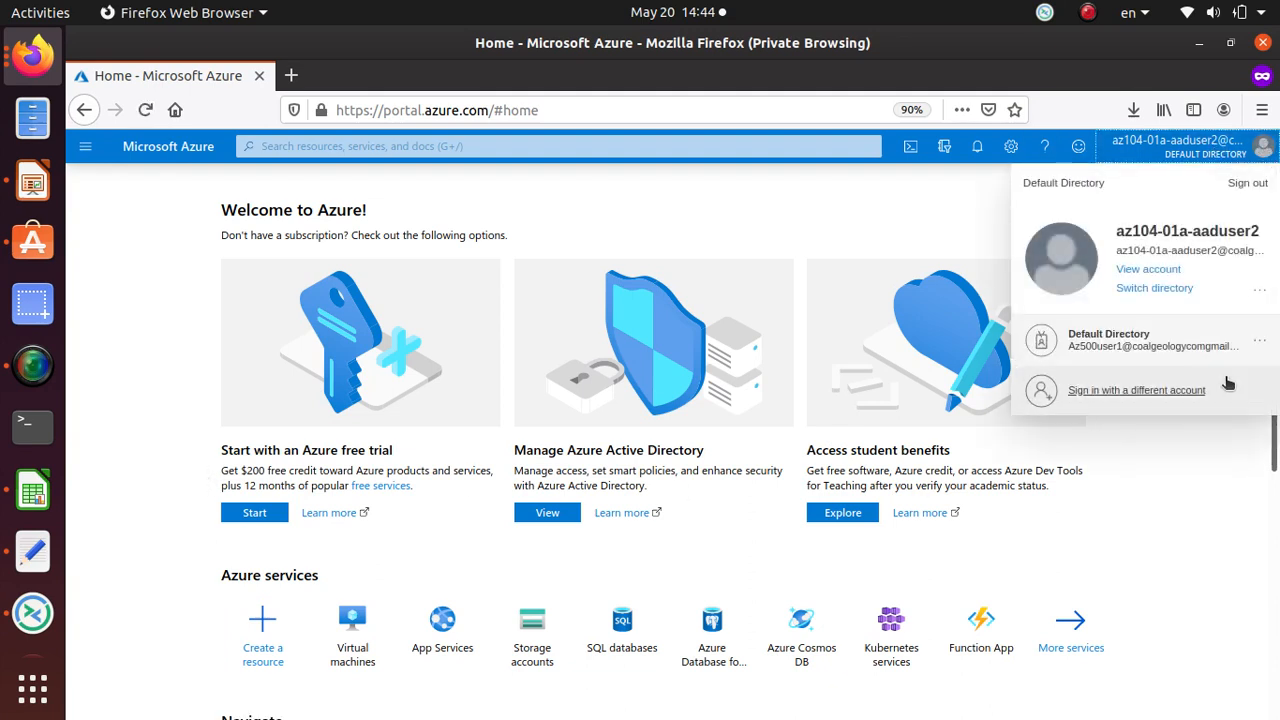
pyautogui.click(1253, 189)
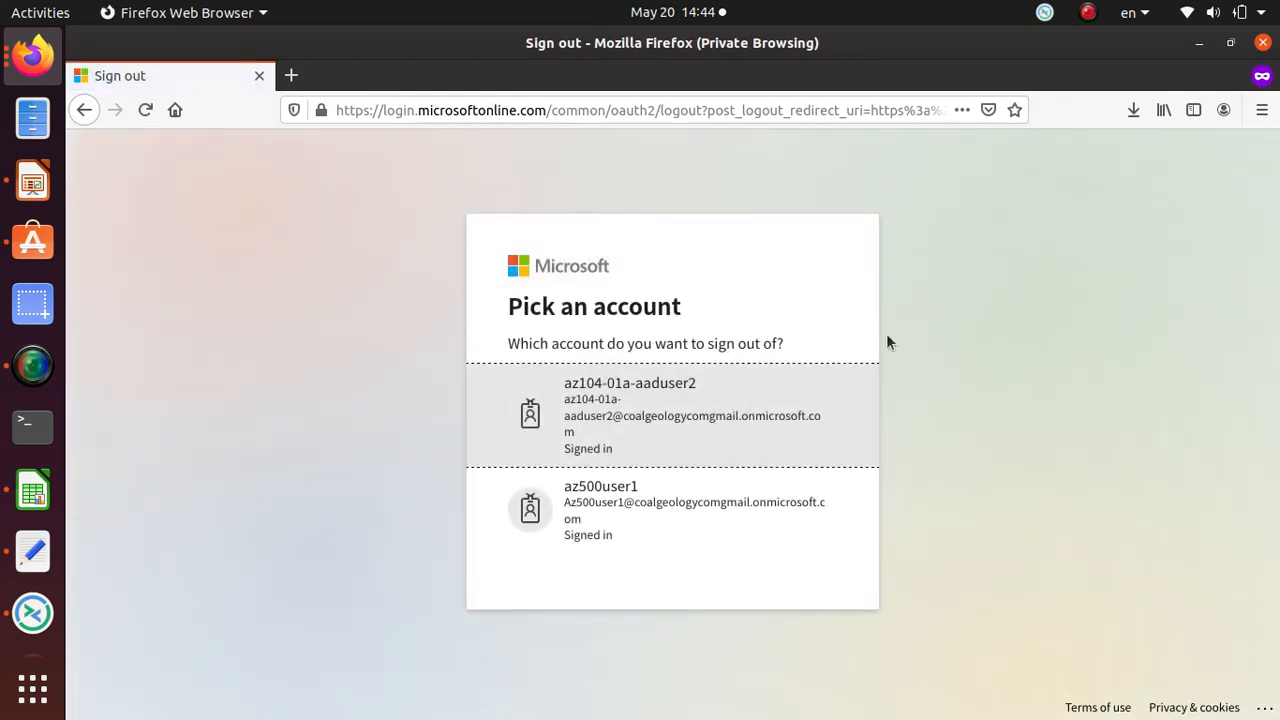
pyautogui.click(702, 420)
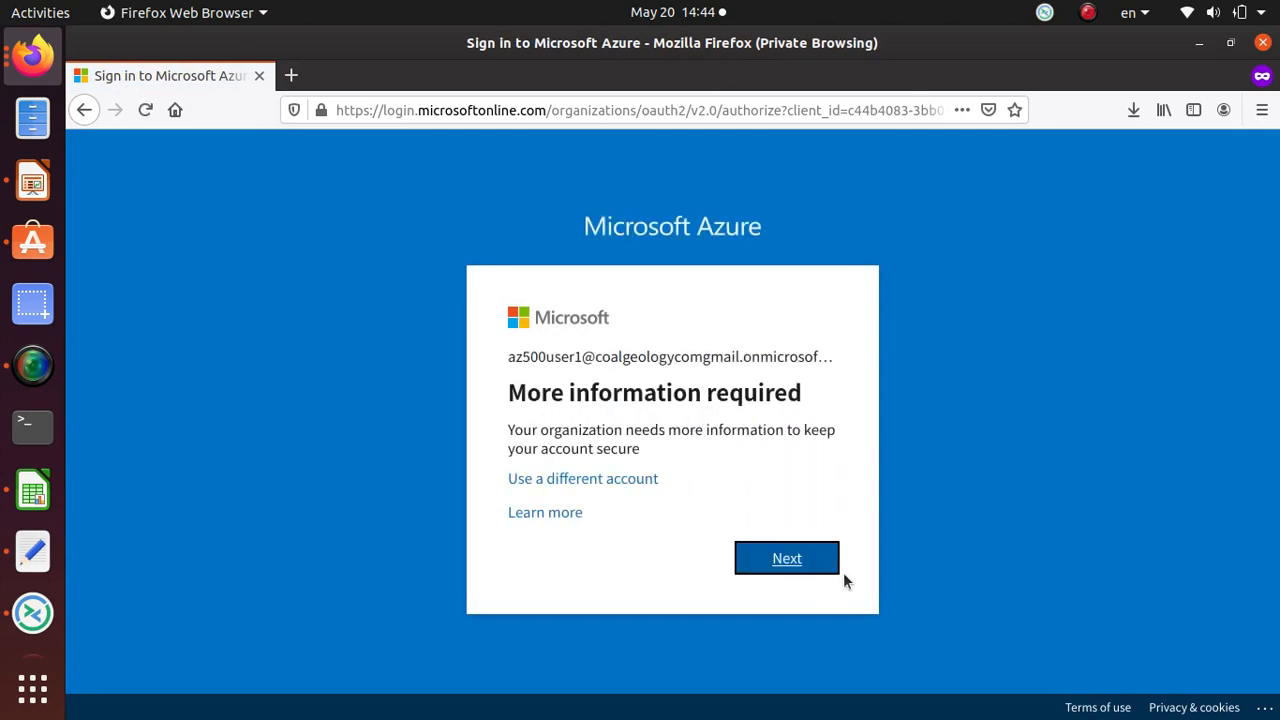
pyautogui.click(795, 566)
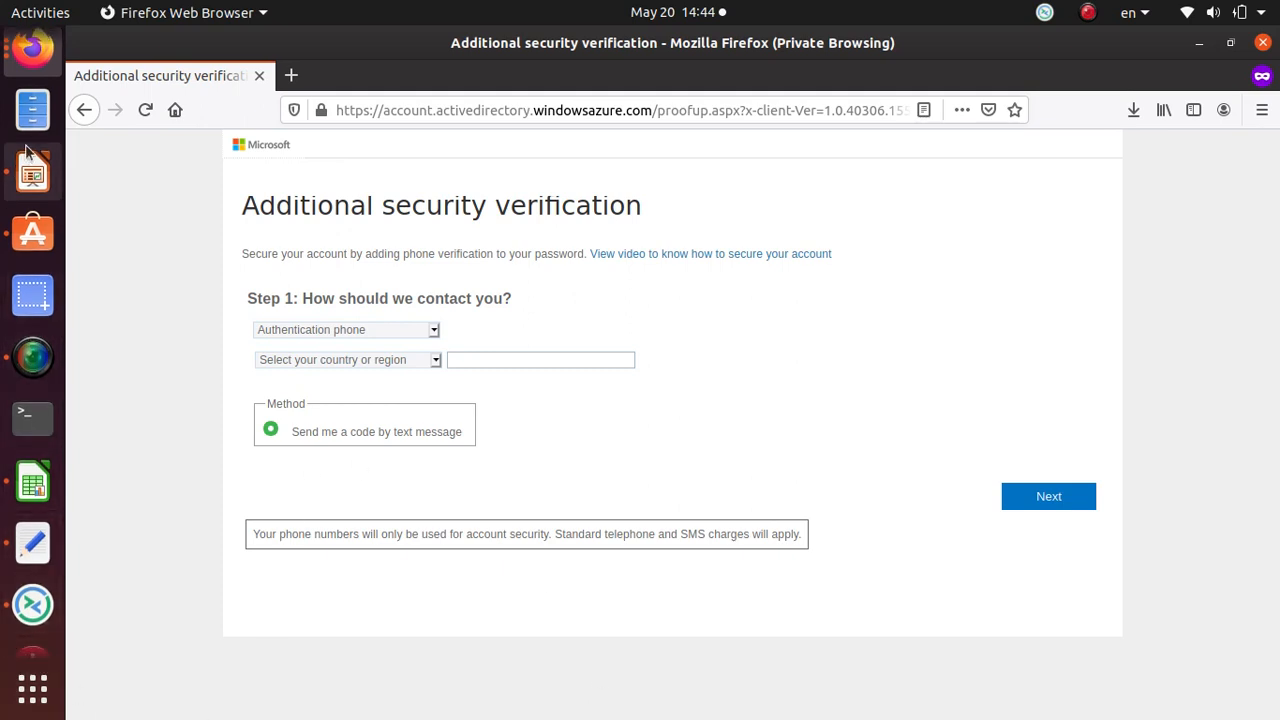
# Step: Switch back to the administrator's Conditional Access policies window showing MFA-adduser2-Azure On
pyautogui.click(33, 48)
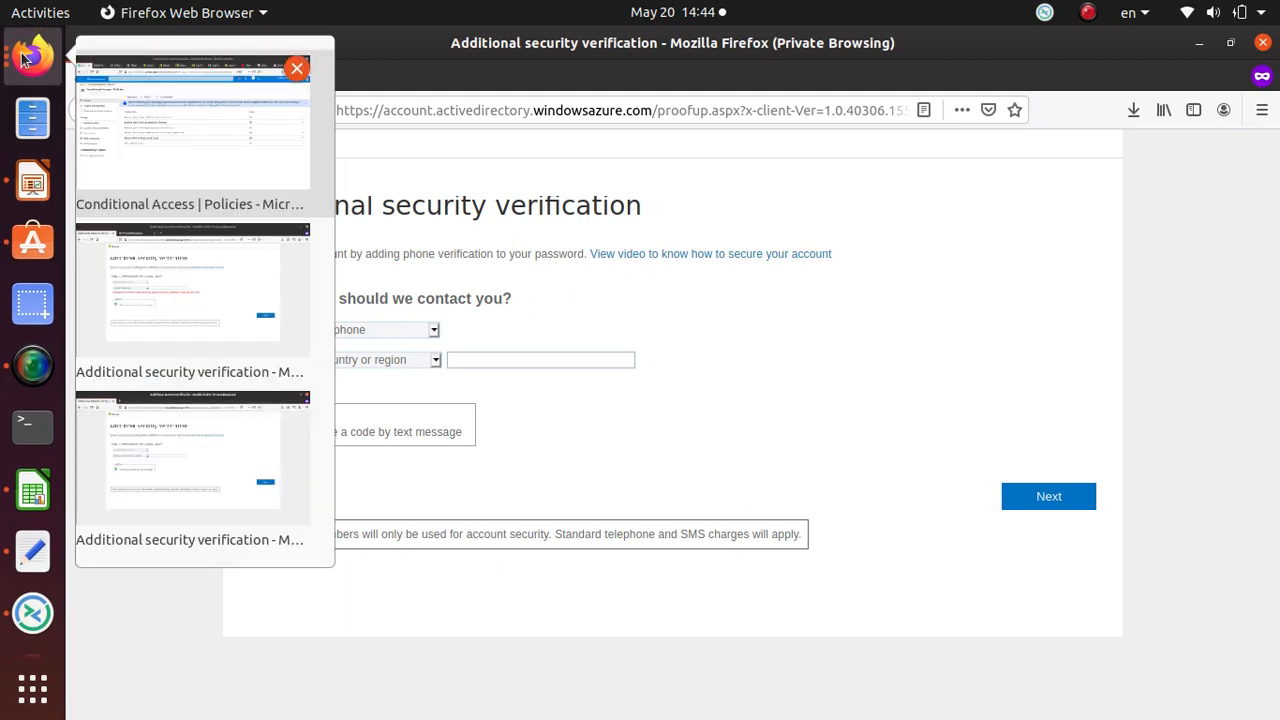
pyautogui.click(224, 316)
pyautogui.click(40, 55)
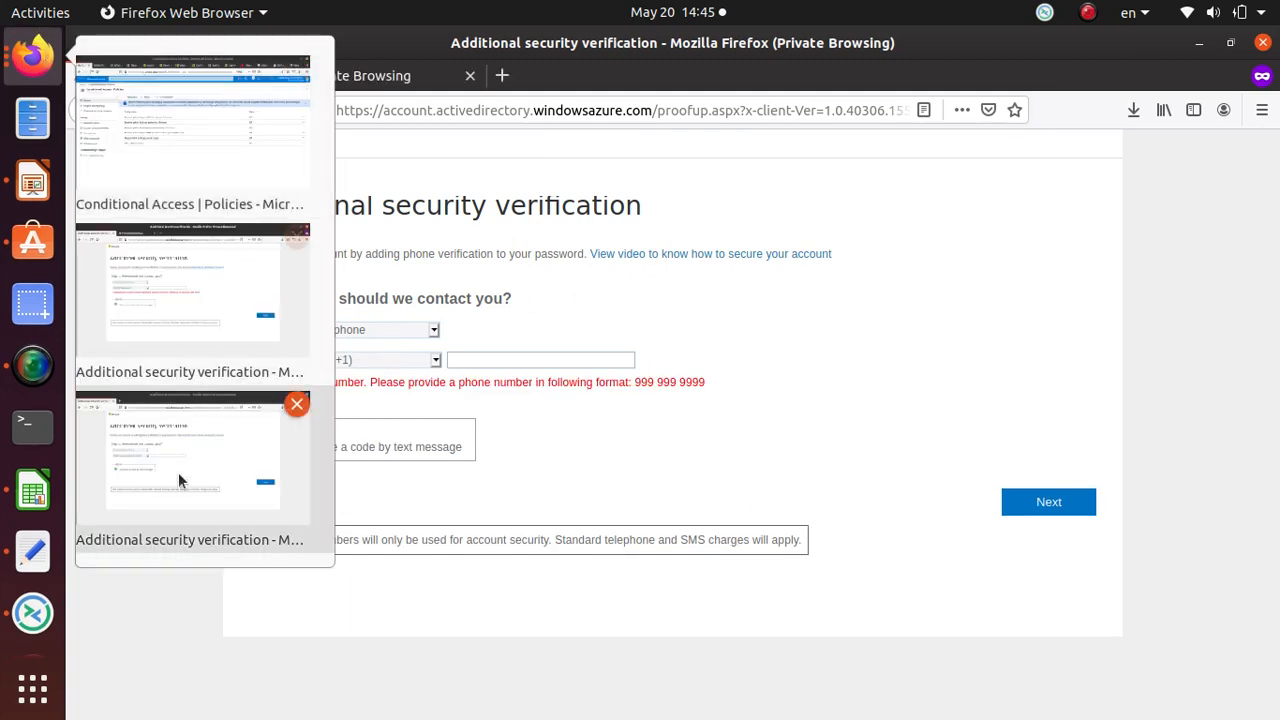
pyautogui.click(179, 472)
pyautogui.click(33, 55)
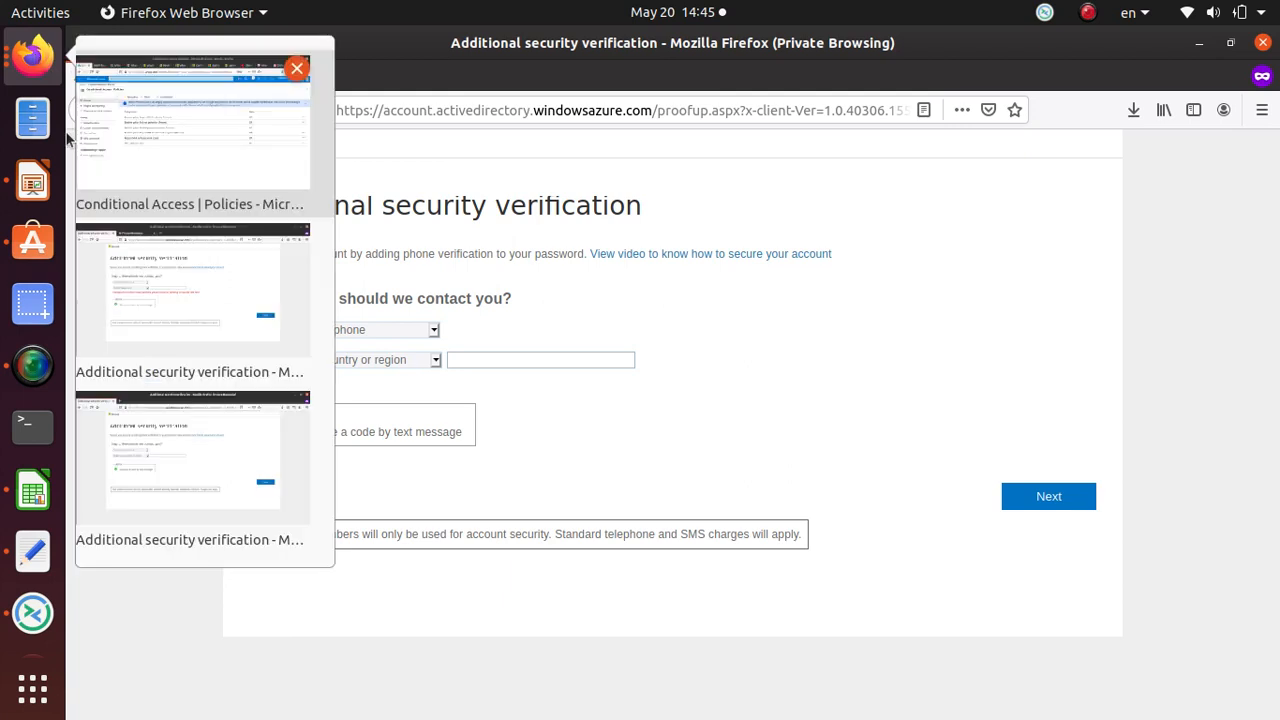
pyautogui.click(155, 144)
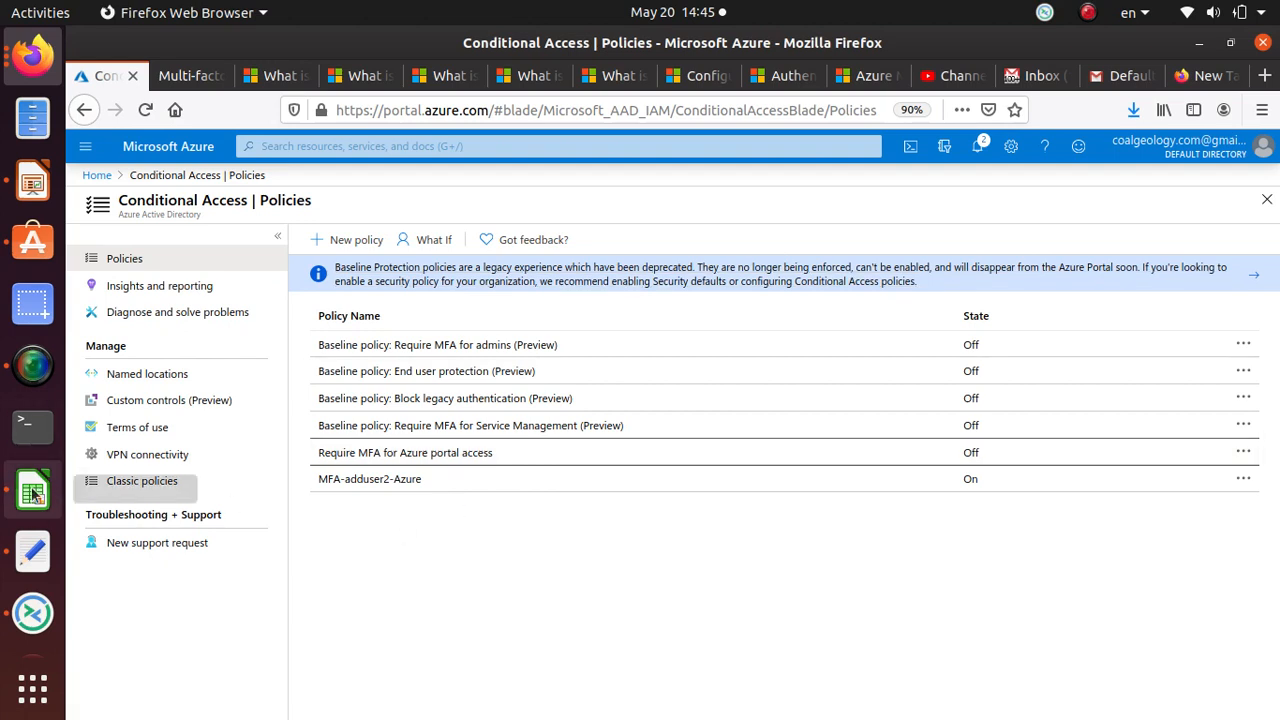
pyautogui.click(30, 378)
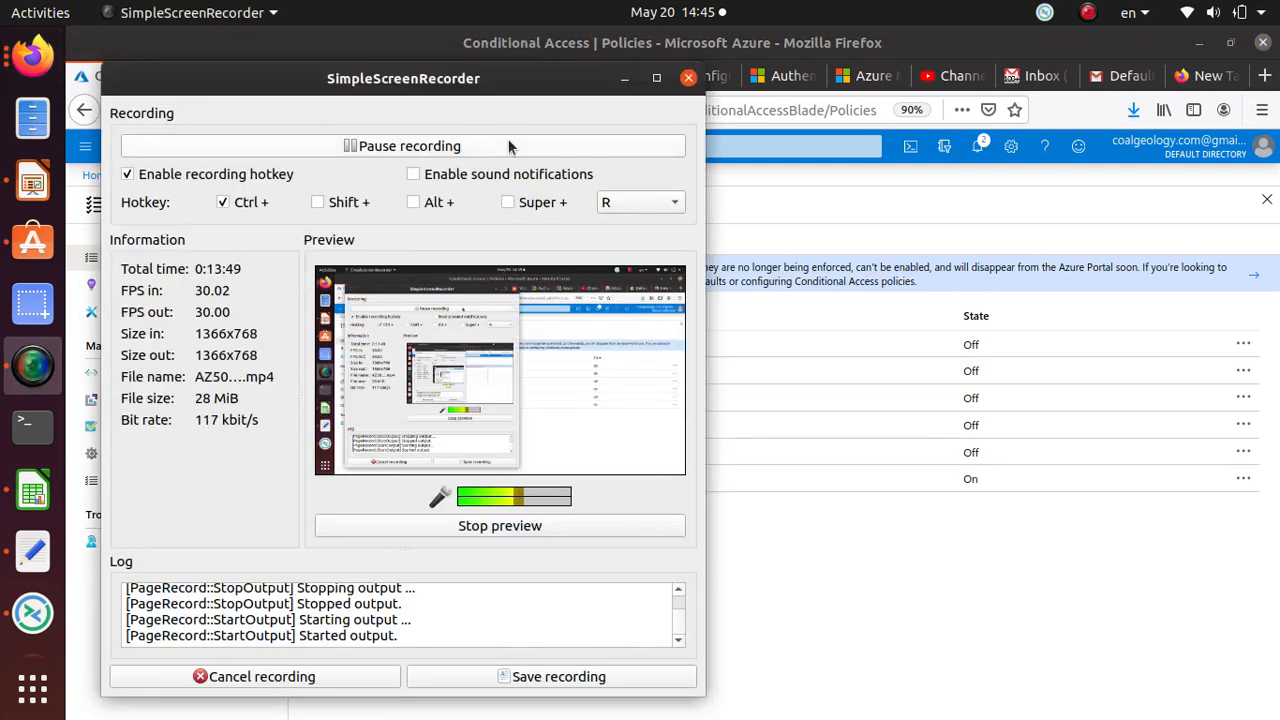